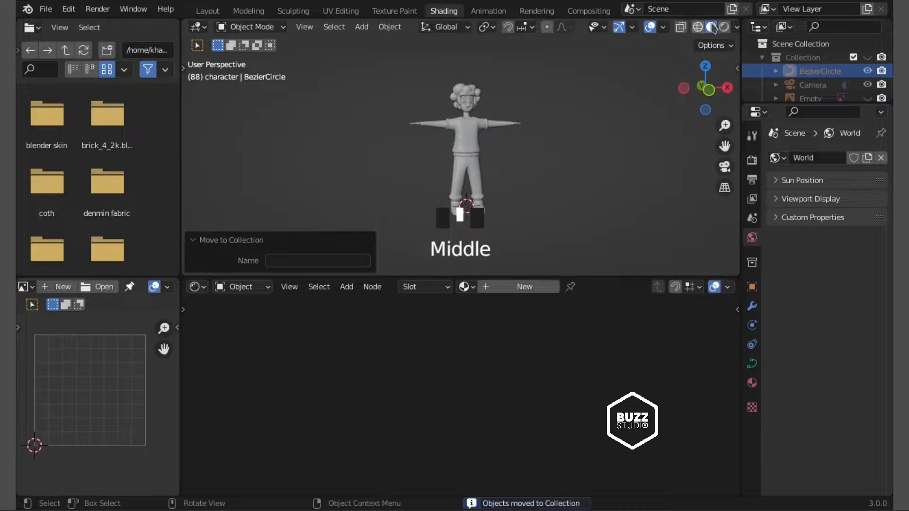
Step: Switch the 3D viewport to rendered shading and collapse the Move to Collection settings
{"action": "left_click", "coordinate": [724, 28]}
{"action": "mouse_move", "coordinate": [530, 140]}
{"action": "middle_mouse_down"}
{"action": "mouse_move", "coordinate": [488, 78]}
{"action": "mouse_move", "coordinate": [475, 128]}
{"action": "mouse_move", "coordinate": [511, 142]}
{"action": "mouse_move", "coordinate": [521, 114]}
{"action": "mouse_move", "coordinate": [574, 175]}
{"action": "middle_mouse_up"}
{"action": "left_click", "coordinate": [197, 240]}
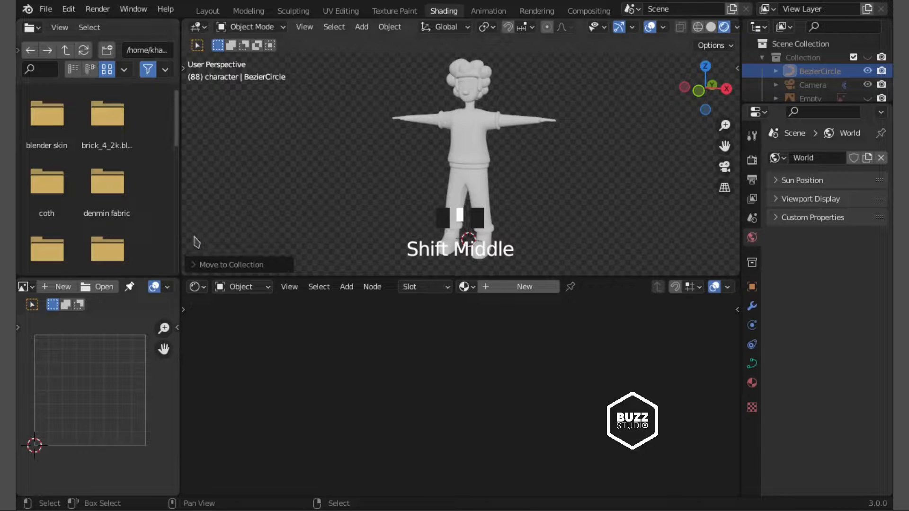
{"action": "middle_click_drag", "start_coordinate": [393, 177], "coordinate": [436, 179]}
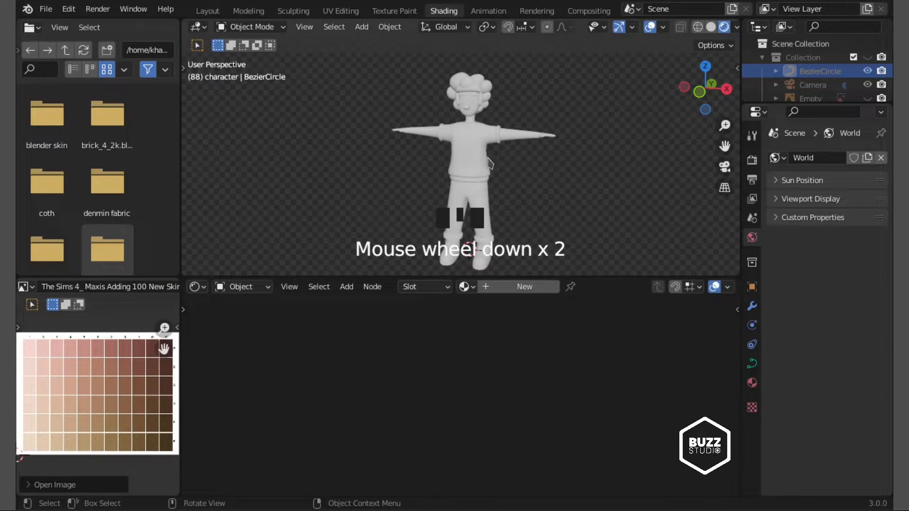
Step: Select the character's Body in front view and give it a new material
{"action": "middle_click_drag", "start_coordinate": [489, 163], "coordinate": [479, 165]}
{"action": "scroll", "coordinate": [492, 163], "scroll_direction": "up", "scroll_amount": 1}
{"action": "key", "text": "KP_1"}
{"action": "scroll", "coordinate": [480, 166], "scroll_direction": "up", "scroll_amount": 2}
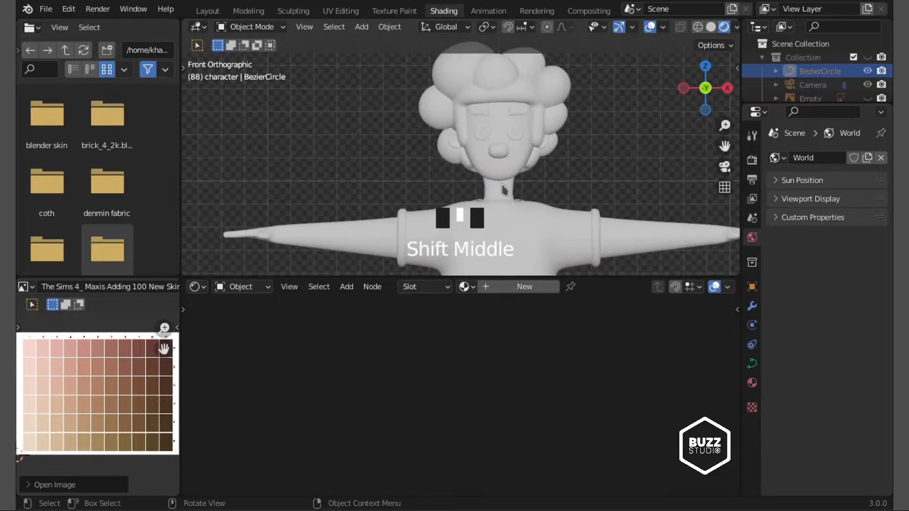
{"action": "left_click", "coordinate": [503, 188]}
{"action": "left_click", "coordinate": [510, 287]}
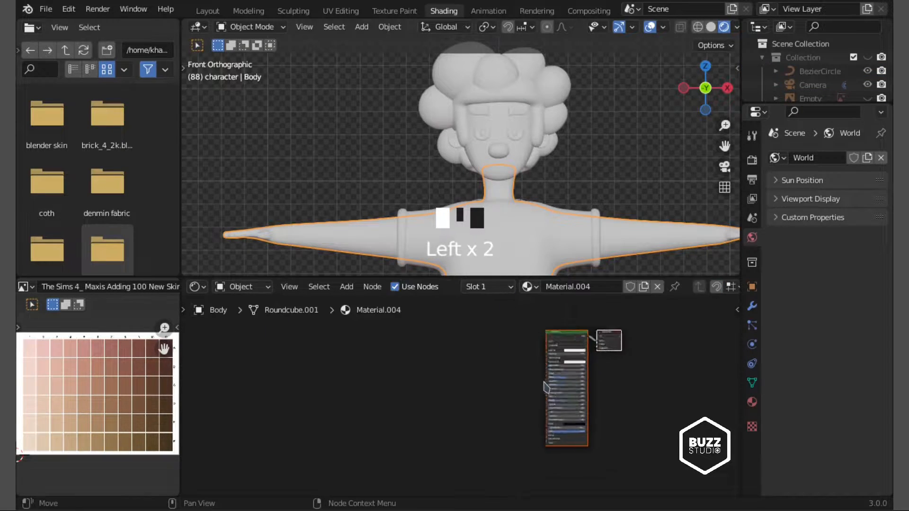
Step: Sample a reddish-brown skin tone from the palette image as the Body material's base color
{"action": "left_click", "coordinate": [416, 385]}
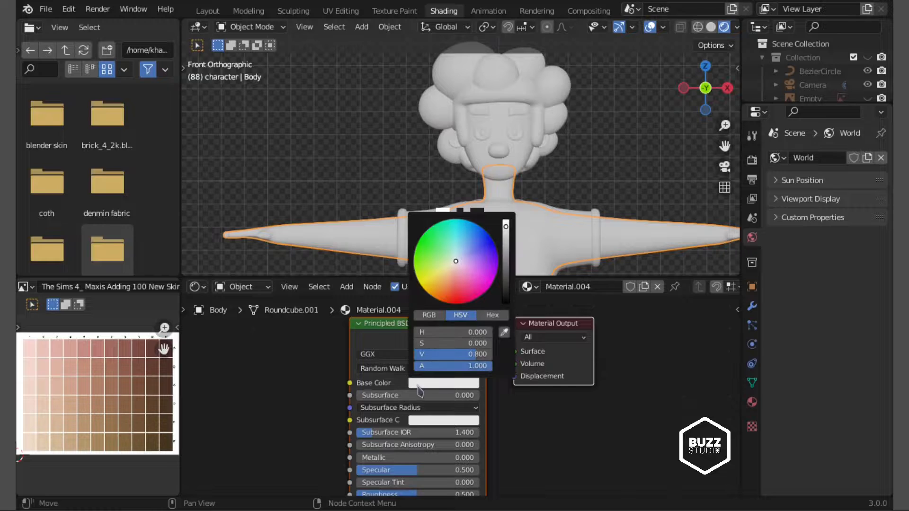
{"action": "left_click", "coordinate": [503, 333]}
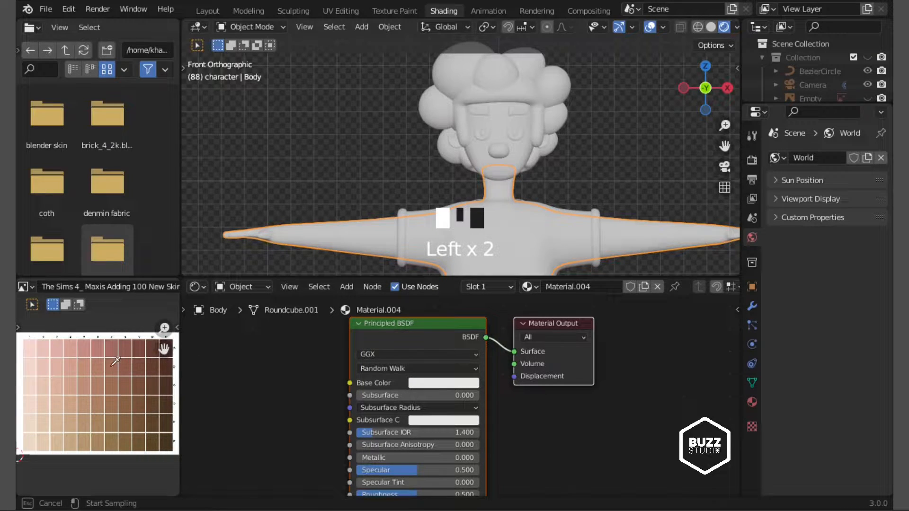
{"action": "scroll", "coordinate": [505, 218], "scroll_direction": "down", "scroll_amount": 5}
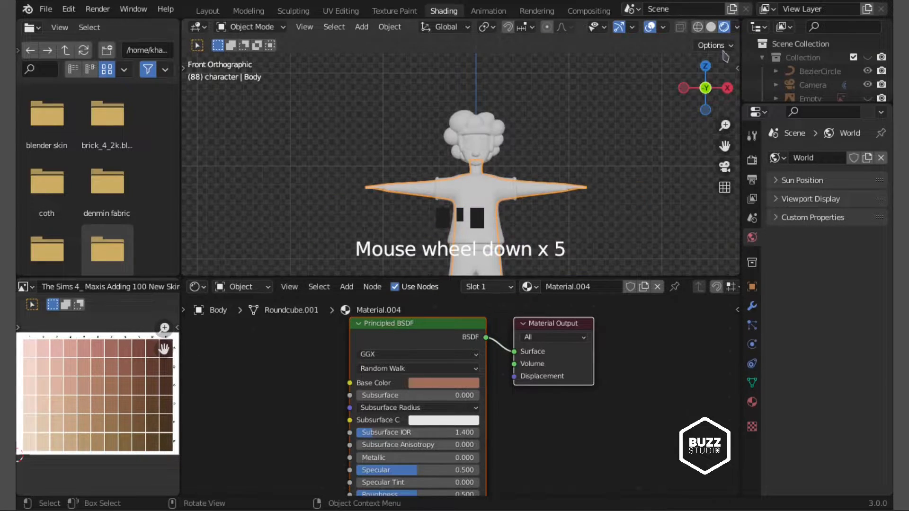
{"action": "key", "text": "s"}
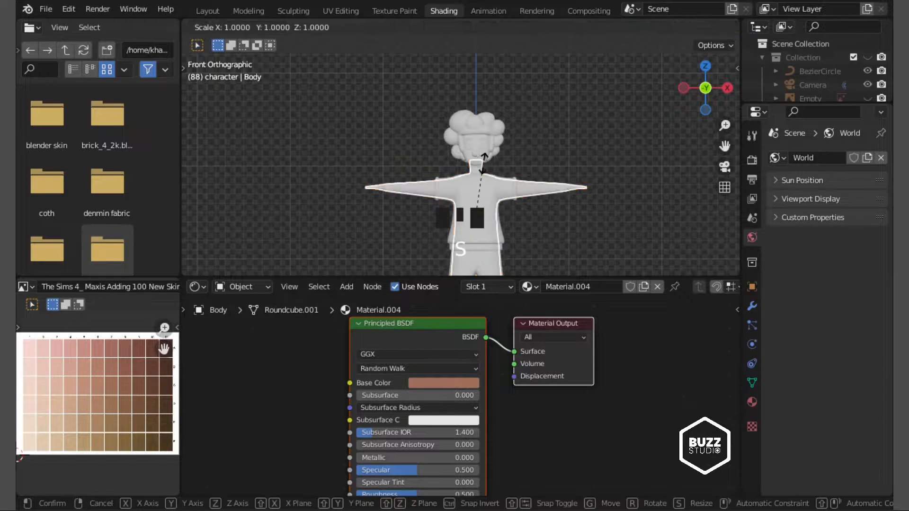
{"action": "key", "text": "Escape"}
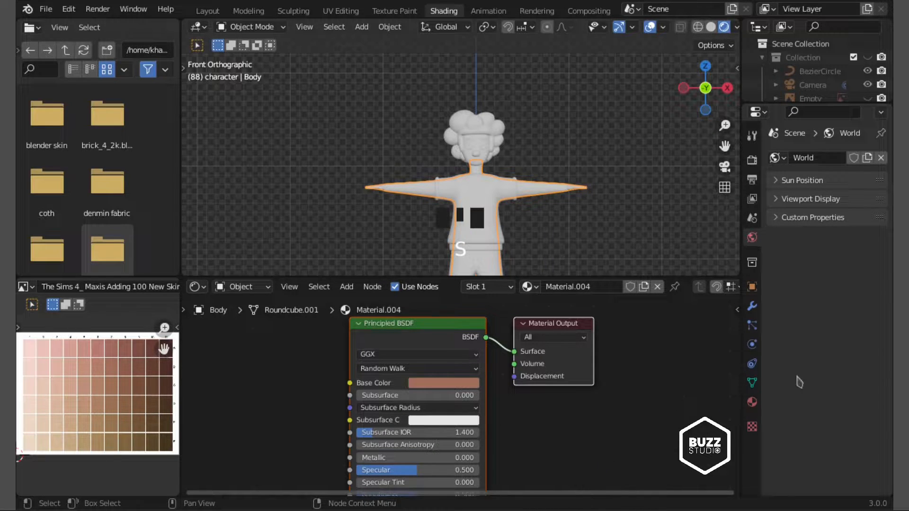
Step: Set the render engine to Eevee and switch the viewport to material preview shading
{"action": "scroll", "coordinate": [460, 395], "scroll_direction": "up", "scroll_amount": 2}
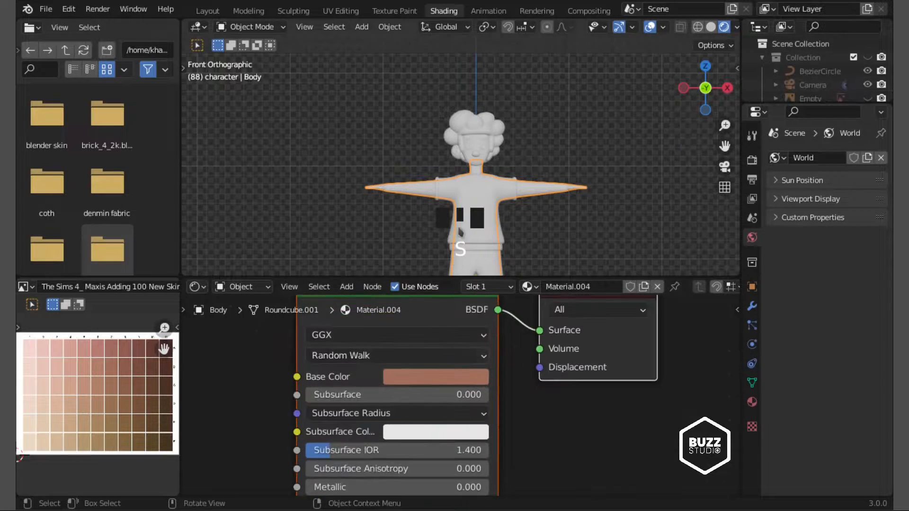
{"action": "left_click", "coordinate": [752, 159]}
{"action": "left_click", "coordinate": [853, 157]}
{"action": "left_click", "coordinate": [829, 175]}
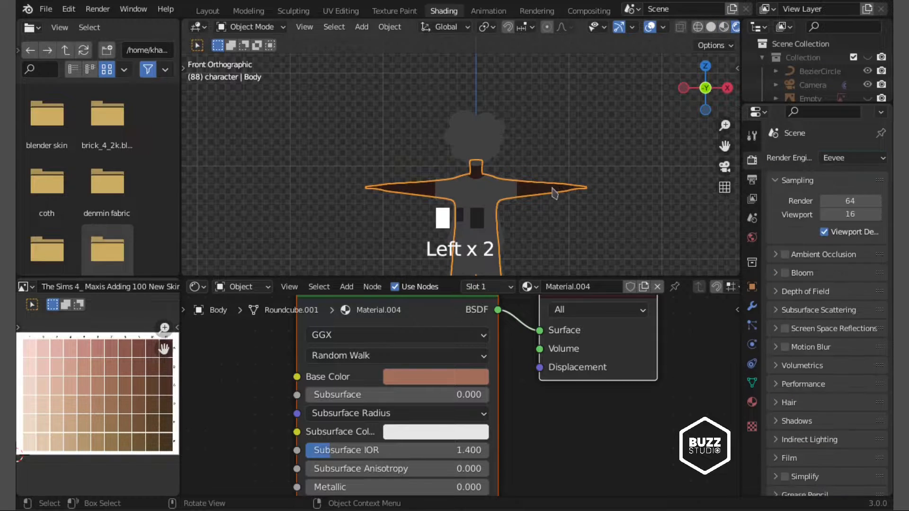
{"action": "left_click", "coordinate": [724, 27]}
{"action": "mouse_move", "coordinate": [492, 171]}
{"action": "middle_mouse_down", "text": "shift"}
{"action": "mouse_move", "coordinate": [493, 135]}
{"action": "mouse_move", "coordinate": [455, 139]}
{"action": "middle_mouse_up", "text": "shift"}
{"action": "scroll", "coordinate": [454, 138], "scroll_direction": "up", "scroll_amount": 2}
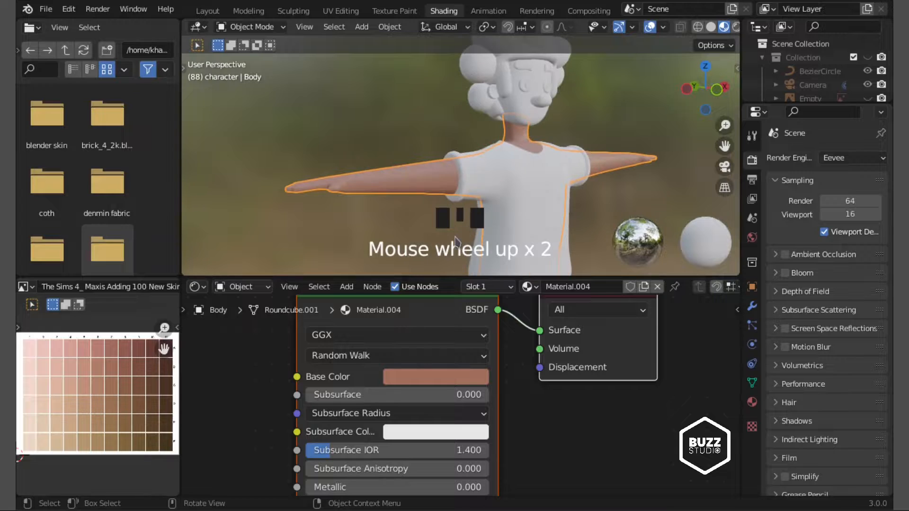
Step: Try a lighter and a tan skin tone from the palette as the Body material's base color
{"action": "left_click", "coordinate": [474, 376]}
{"action": "left_click", "coordinate": [525, 302]}
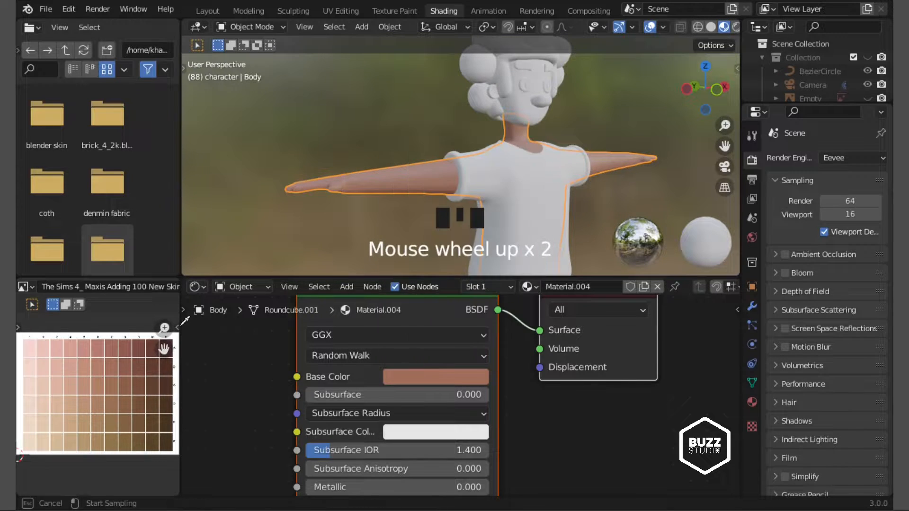
{"action": "left_click", "coordinate": [88, 402]}
{"action": "left_click", "coordinate": [484, 381]}
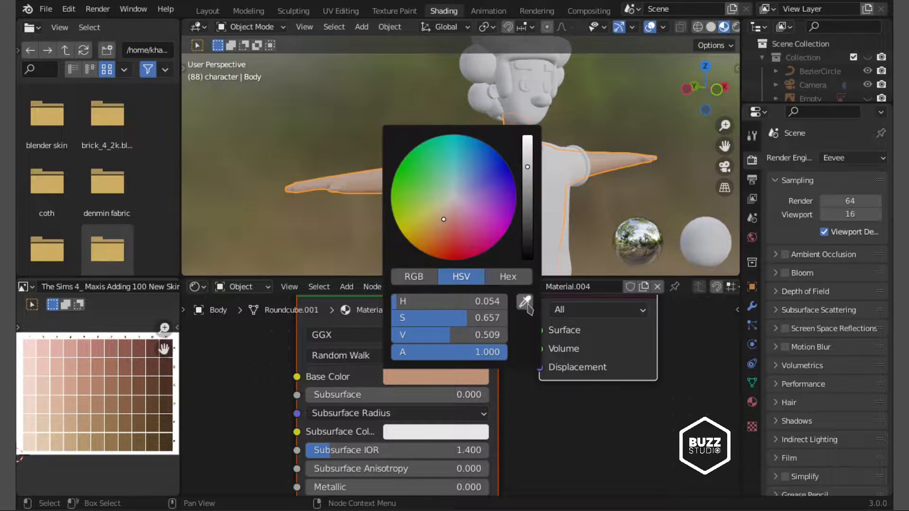
{"action": "left_click", "coordinate": [525, 302]}
{"action": "left_click", "coordinate": [117, 395]}
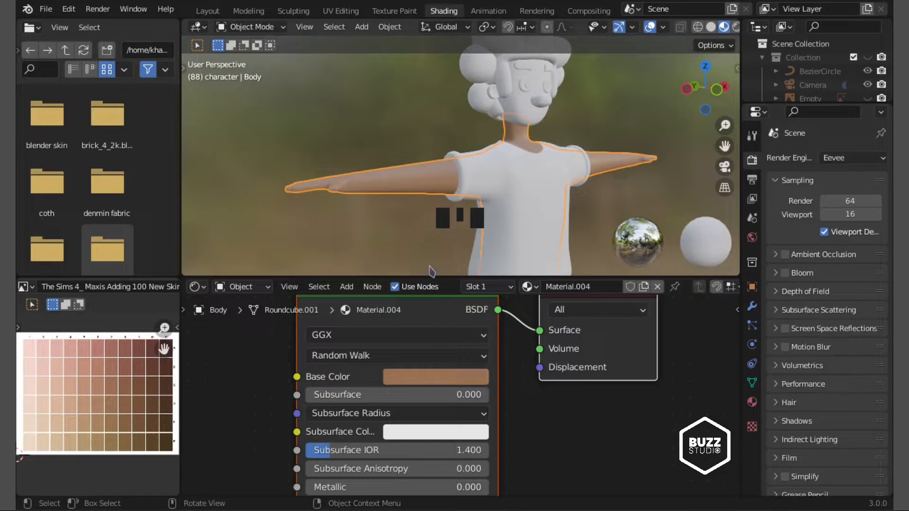
Step: Resample the Body material's base color as a reddish-brown skin tone from the palette
{"action": "left_click", "coordinate": [447, 377]}
{"action": "left_click", "coordinate": [496, 301]}
{"action": "left_click", "coordinate": [624, 190]}
{"action": "scroll", "coordinate": [624, 191], "scroll_direction": "down", "scroll_amount": 3}
{"action": "middle_click_drag", "start_coordinate": [624, 190], "coordinate": [474, 166]}
Step: Adjust the background blur of the material preview environment, keeping Scene Lights and Scene World off
{"action": "middle_click_drag", "start_coordinate": [721, 32], "coordinate": [603, 36]}
{"action": "left_click", "coordinate": [728, 28]}
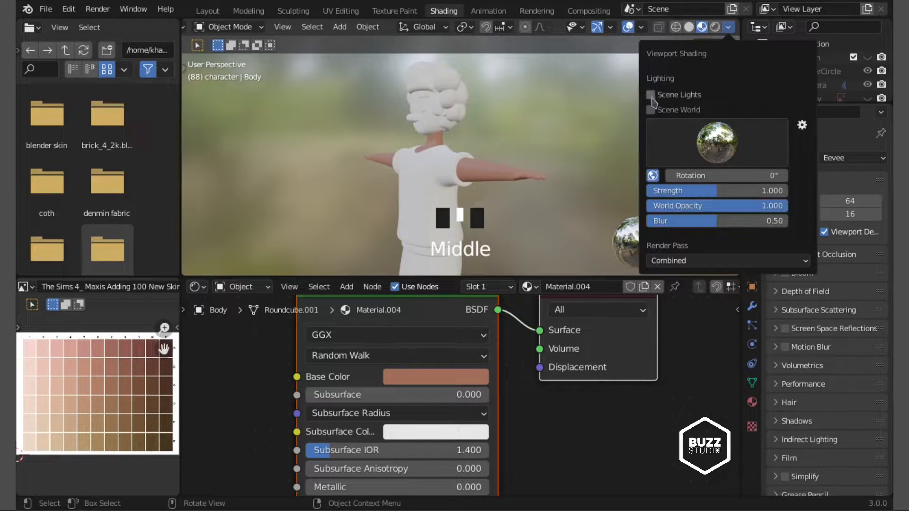
{"action": "left_click", "coordinate": [650, 110]}
{"action": "left_click", "coordinate": [650, 109]}
{"action": "left_click", "coordinate": [651, 95]}
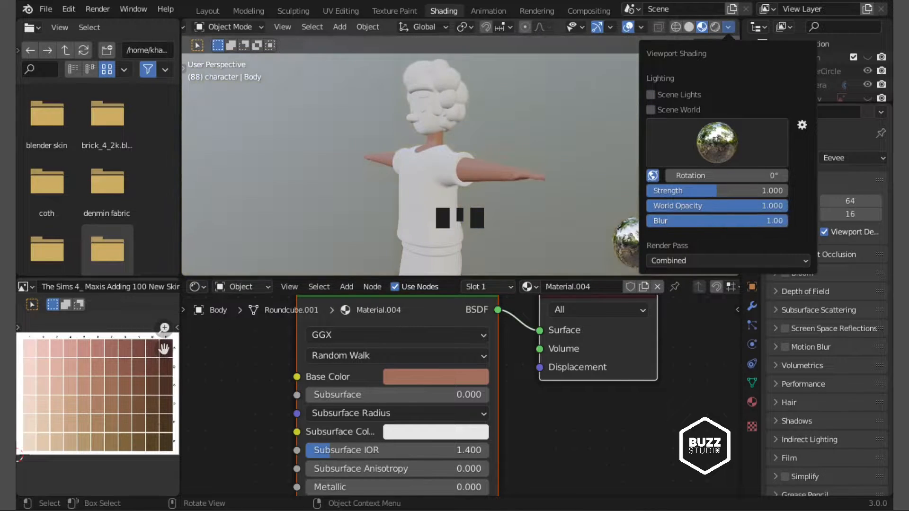
{"action": "left_click_drag", "start_coordinate": [720, 228], "coordinate": [685, 228]}
Step: Set the Body material's roughness to 0.736 and rename the material to skin
{"action": "mouse_move", "coordinate": [462, 175]}
{"action": "middle_mouse_down"}
{"action": "mouse_move", "coordinate": [507, 174]}
{"action": "mouse_move", "coordinate": [491, 170]}
{"action": "middle_mouse_up"}
{"action": "scroll", "coordinate": [509, 174], "scroll_direction": "up", "scroll_amount": 5}
{"action": "scroll", "coordinate": [465, 335], "scroll_direction": "down", "scroll_amount": 3}
{"action": "middle_click_drag", "start_coordinate": [465, 335], "coordinate": [473, 287], "text": "shift"}
{"action": "middle_click_drag", "start_coordinate": [472, 498], "coordinate": [471, 446], "text": "shift"}
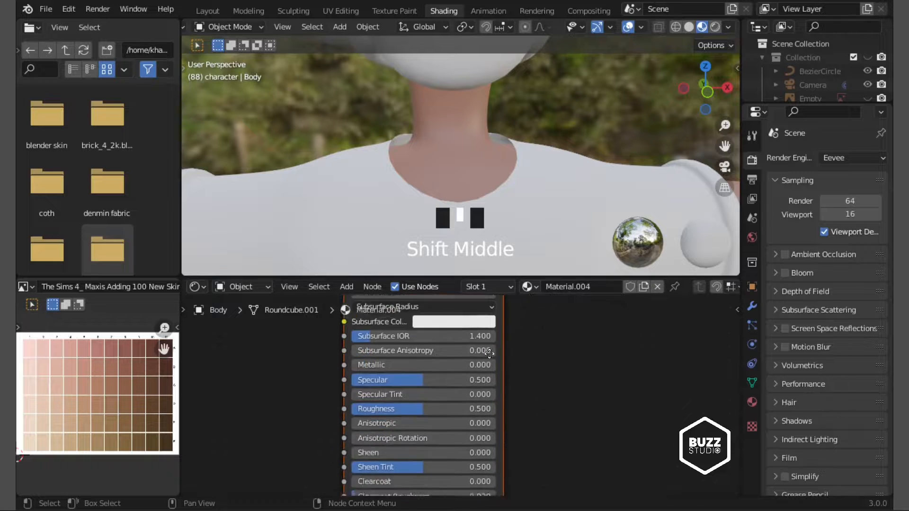
{"action": "scroll", "coordinate": [429, 393], "scroll_direction": "up", "scroll_amount": 3}
{"action": "scroll", "coordinate": [513, 182], "scroll_direction": "down", "scroll_amount": 6}
{"action": "middle_click_drag", "start_coordinate": [519, 182], "coordinate": [485, 188]}
{"action": "scroll", "coordinate": [485, 188], "scroll_direction": "up", "scroll_amount": 5}
{"action": "middle_click_drag", "start_coordinate": [568, 180], "coordinate": [596, 299], "text": "shift"}
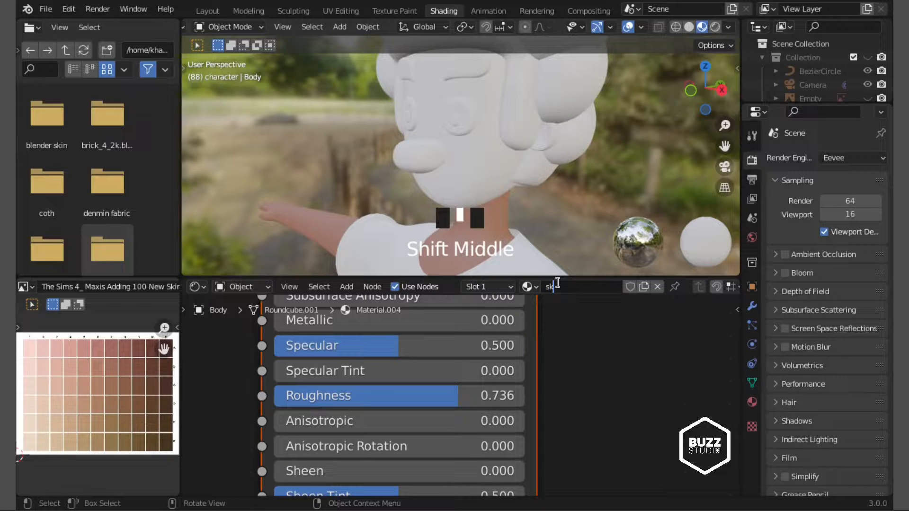
Step: Assign the existing skin material to the character's face
{"action": "left_click", "coordinate": [476, 171]}
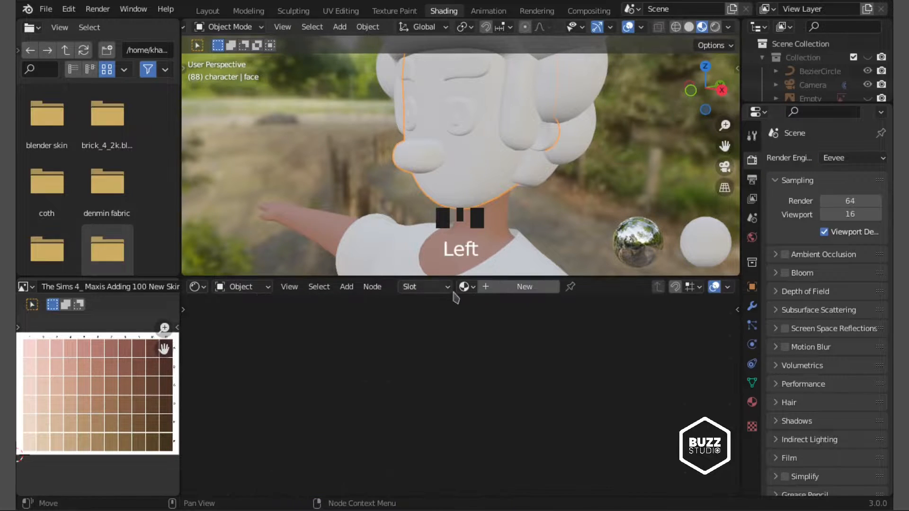
{"action": "left_click", "coordinate": [464, 287]}
{"action": "left_click", "coordinate": [524, 361]}
{"action": "middle_click_drag", "start_coordinate": [569, 199], "coordinate": [503, 167]}
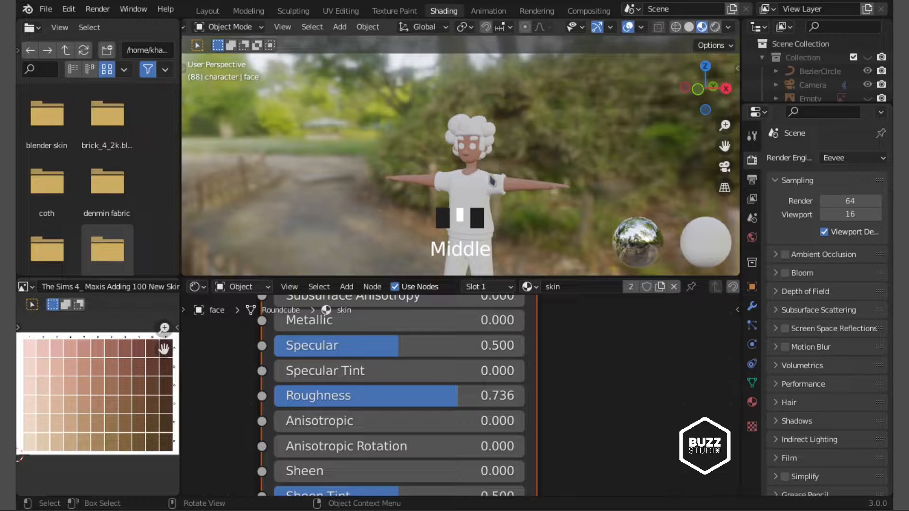
Step: Select the pupils in front view and give them a new material
{"action": "scroll", "coordinate": [479, 193], "scroll_direction": "up", "scroll_amount": 2}
{"action": "scroll", "coordinate": [462, 187], "scroll_direction": "up", "scroll_amount": 5}
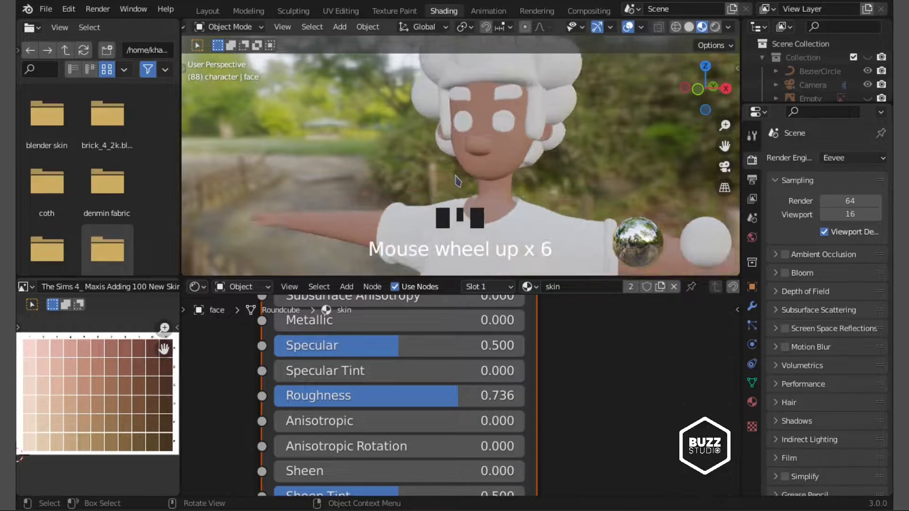
{"action": "key", "text": "KP_1"}
{"action": "scroll", "coordinate": [463, 187], "scroll_direction": "down", "scroll_amount": 2}
{"action": "scroll", "coordinate": [462, 187], "scroll_direction": "up", "scroll_amount": 2}
{"action": "middle_click_drag", "start_coordinate": [462, 186], "coordinate": [516, 148], "text": "shift"}
{"action": "scroll", "coordinate": [492, 130], "scroll_direction": "up", "scroll_amount": 2}
{"action": "left_click", "coordinate": [516, 148]}
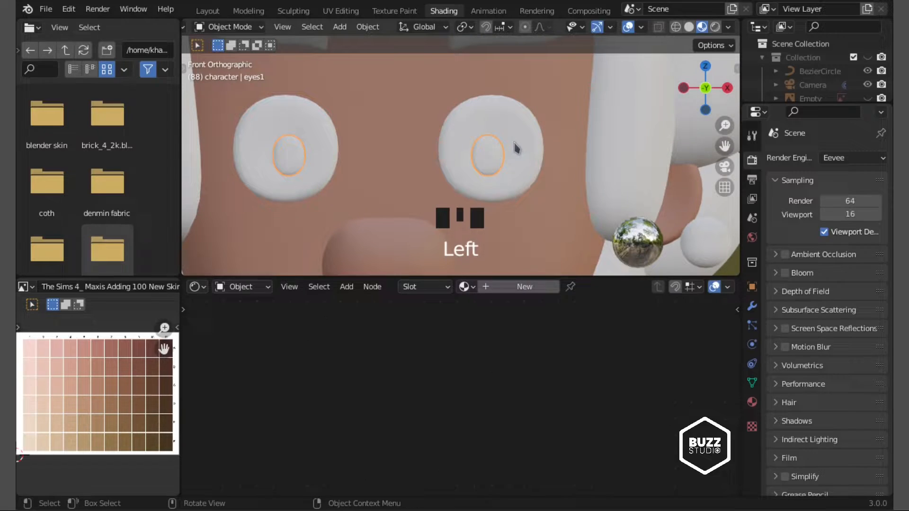
{"action": "left_click", "coordinate": [491, 287]}
Step: Set the pupil material's base color to near-black and lower its roughness to about 0.48
{"action": "scroll", "coordinate": [516, 328], "scroll_direction": "down", "scroll_amount": 2}
{"action": "middle_click_drag", "start_coordinate": [516, 329], "coordinate": [488, 435]}
{"action": "scroll", "coordinate": [464, 394], "scroll_direction": "up", "scroll_amount": 2}
{"action": "left_click", "coordinate": [480, 362]}
{"action": "left_click_drag", "start_coordinate": [528, 230], "coordinate": [529, 227]}
{"action": "scroll", "coordinate": [462, 398], "scroll_direction": "down", "scroll_amount": 1}
{"action": "middle_click_drag", "start_coordinate": [424, 416], "coordinate": [449, 331]}
{"action": "scroll", "coordinate": [450, 432], "scroll_direction": "up", "scroll_amount": 1}
{"action": "left_click_drag", "start_coordinate": [454, 424], "coordinate": [450, 424]}
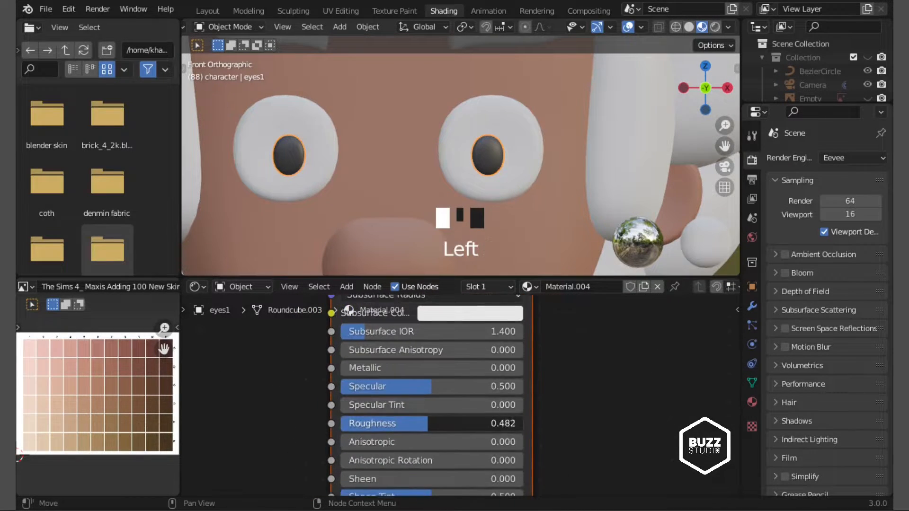
Step: Select the white eyeballs and give them a new material
{"action": "left_click", "coordinate": [478, 173]}
{"action": "scroll", "coordinate": [479, 173], "scroll_direction": "down", "scroll_amount": 4}
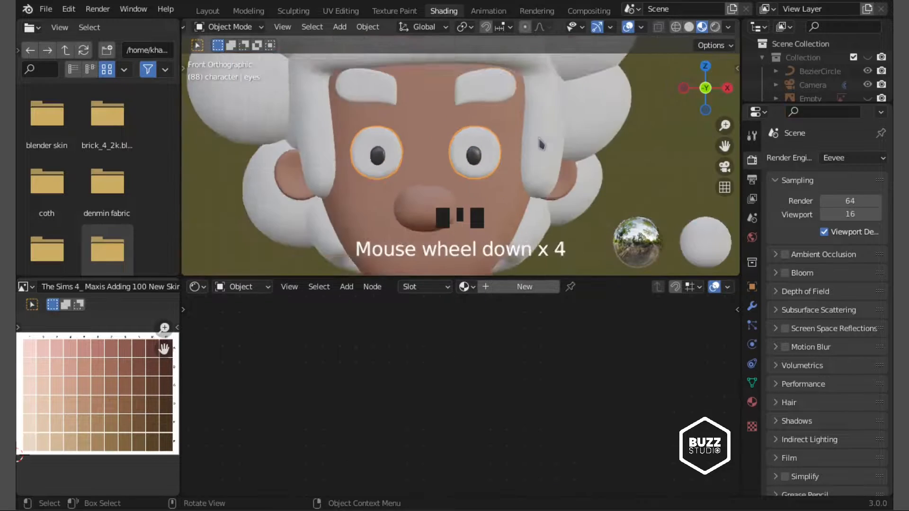
{"action": "middle_click_drag", "start_coordinate": [478, 172], "coordinate": [537, 139]}
{"action": "scroll", "coordinate": [471, 156], "scroll_direction": "up", "scroll_amount": 5}
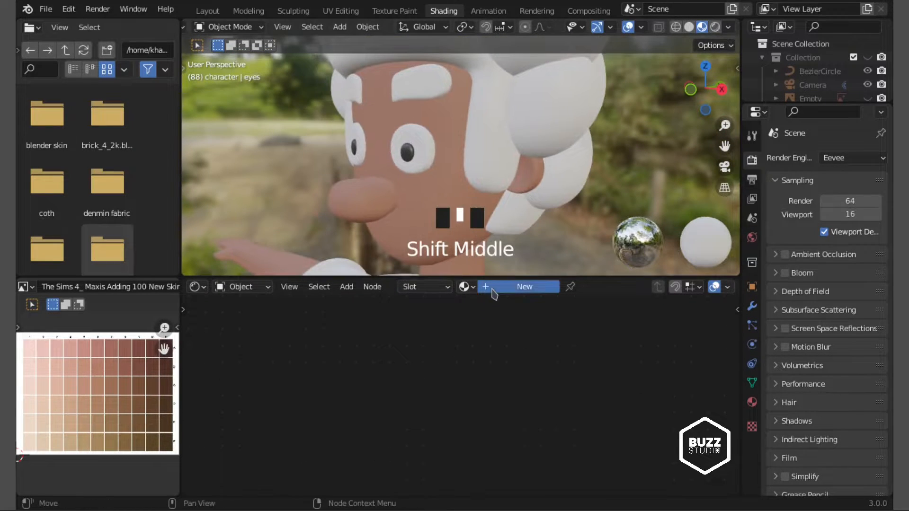
{"action": "left_click", "coordinate": [491, 290]}
{"action": "left_click", "coordinate": [504, 314]}
{"action": "middle_click_drag", "start_coordinate": [510, 379], "coordinate": [506, 427]}
Step: Darken the eyeball material's base color to grey and set its roughness to 0.318
{"action": "left_click", "coordinate": [509, 307]}
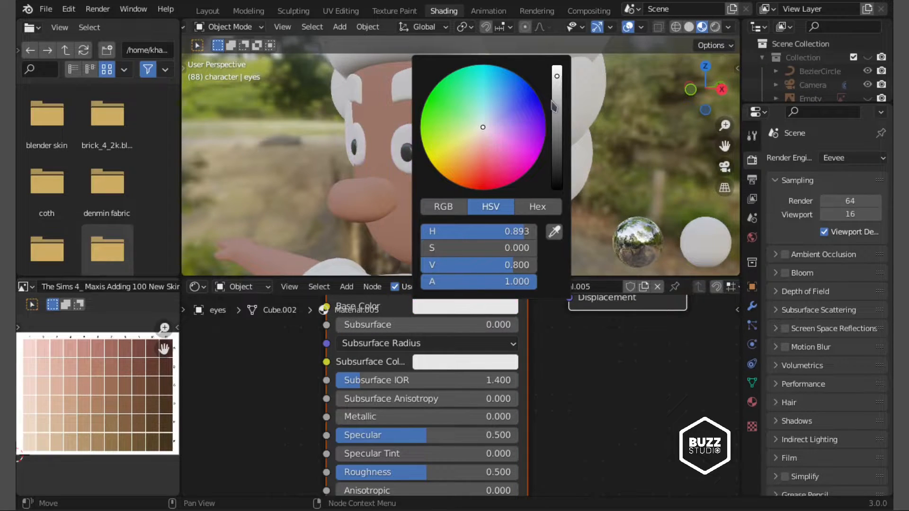
{"action": "left_click_drag", "start_coordinate": [554, 105], "coordinate": [556, 102]}
{"action": "scroll", "coordinate": [412, 454], "scroll_direction": "down", "scroll_amount": 1}
{"action": "middle_click_drag", "start_coordinate": [412, 460], "coordinate": [427, 397]}
{"action": "left_click_drag", "start_coordinate": [427, 401], "coordinate": [394, 402]}
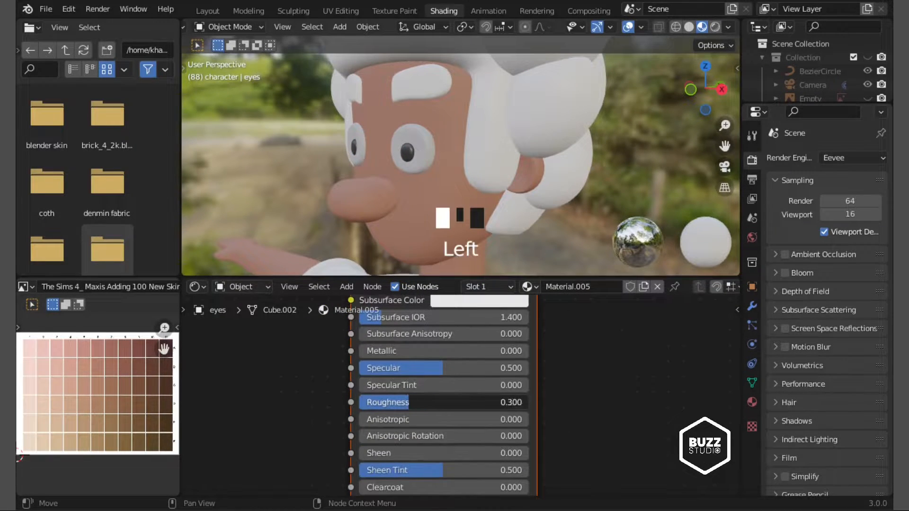
{"action": "scroll", "coordinate": [460, 156], "scroll_direction": "down", "scroll_amount": 3}
{"action": "middle_click_drag", "start_coordinate": [461, 156], "coordinate": [478, 151]}
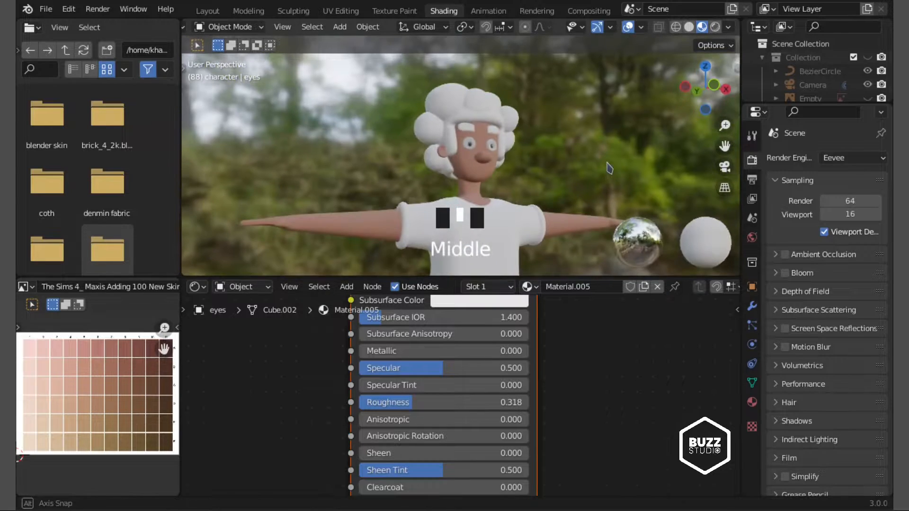
Step: Brighten the eyeball material's base color to a lighter off-white
{"action": "scroll", "coordinate": [479, 151], "scroll_direction": "up", "scroll_amount": 2}
{"action": "middle_click_drag", "start_coordinate": [498, 306], "coordinate": [481, 413]}
{"action": "left_click", "coordinate": [479, 356]}
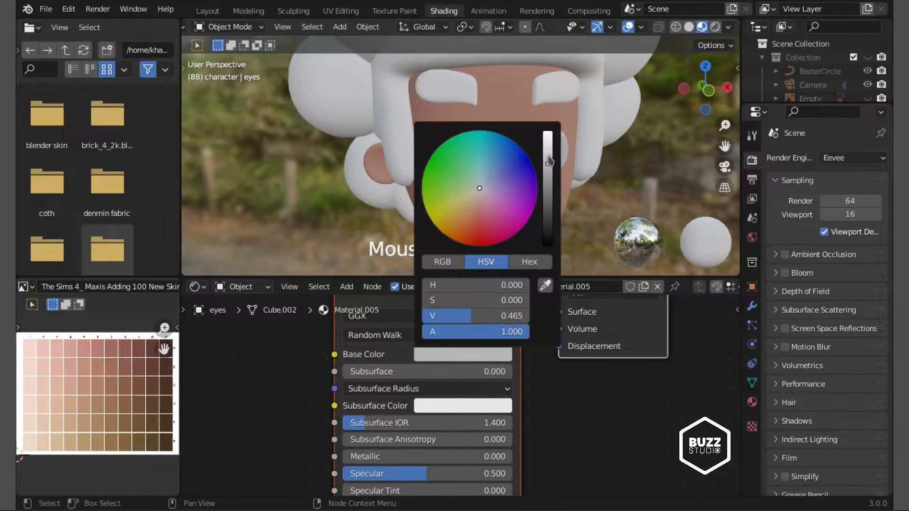
{"action": "left_click_drag", "start_coordinate": [547, 154], "coordinate": [546, 138]}
Step: Select the pupils and scale them
{"action": "scroll", "coordinate": [596, 182], "scroll_direction": "up", "scroll_amount": 1}
{"action": "middle_click_drag", "start_coordinate": [595, 181], "coordinate": [407, 149]}
{"action": "left_click", "coordinate": [406, 147]}
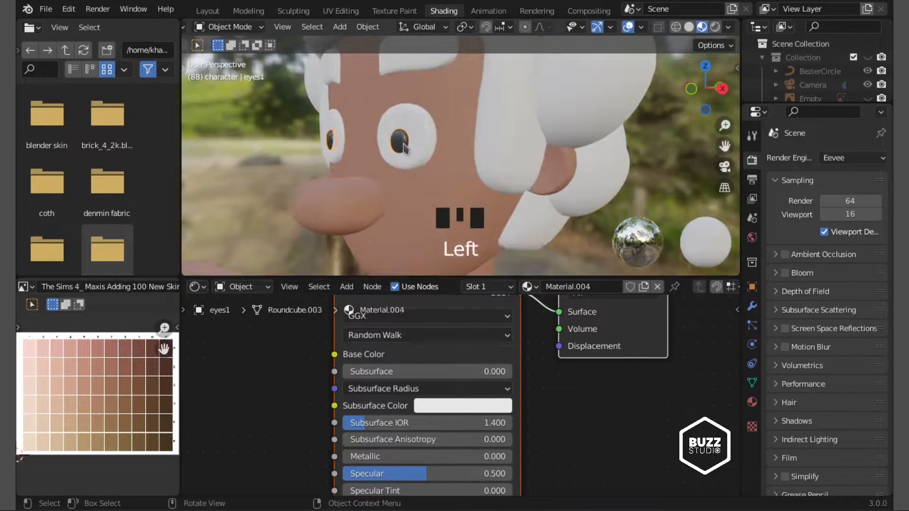
{"action": "key", "text": "s"}
{"action": "scroll", "coordinate": [415, 182], "scroll_direction": "down", "scroll_amount": 2}
Step: Examine the character's eyebrows, eyes and curly hair, and the full skin-tone palette
{"action": "middle_click_drag", "start_coordinate": [415, 182], "coordinate": [455, 106]}
{"action": "scroll", "coordinate": [514, 90], "scroll_direction": "up", "scroll_amount": 5}
{"action": "middle_click_drag", "start_coordinate": [516, 83], "coordinate": [513, 132], "text": "shift"}
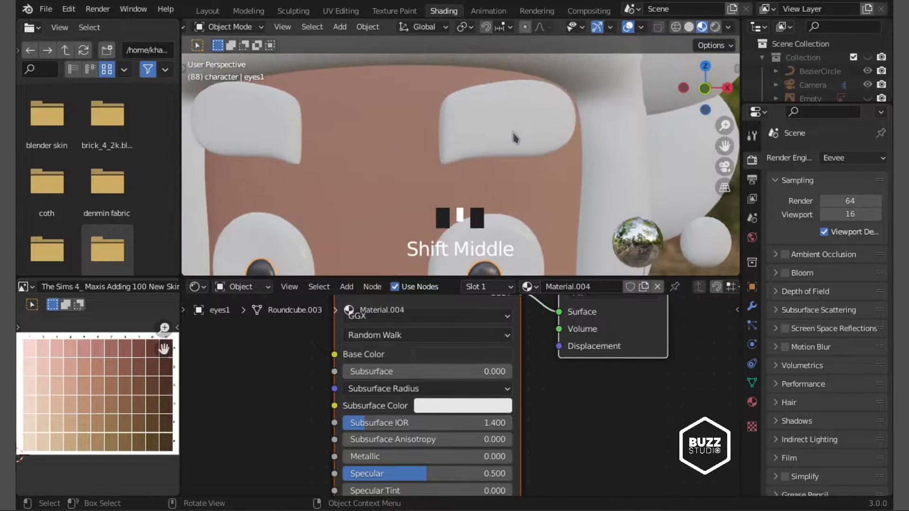
{"action": "scroll", "coordinate": [476, 176], "scroll_direction": "down", "scroll_amount": 5}
{"action": "middle_click_drag", "start_coordinate": [475, 176], "coordinate": [464, 158], "text": "shift"}
{"action": "scroll", "coordinate": [502, 83], "scroll_direction": "down", "scroll_amount": 4}
{"action": "scroll", "coordinate": [97, 400], "scroll_direction": "down", "scroll_amount": 1}
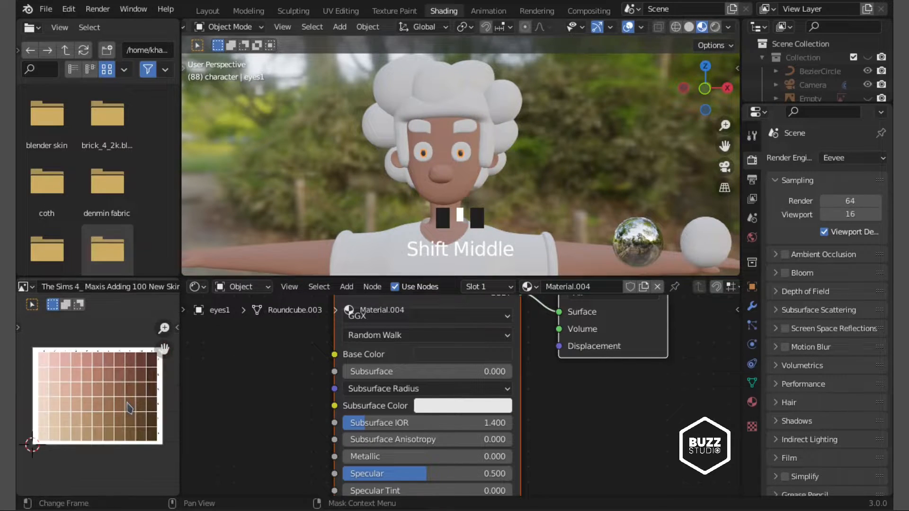
{"action": "scroll", "coordinate": [523, 134], "scroll_direction": "down", "scroll_amount": 1}
{"action": "scroll", "coordinate": [523, 133], "scroll_direction": "up", "scroll_amount": 1}
{"action": "scroll", "coordinate": [523, 133], "scroll_direction": "up", "scroll_amount": 3}
{"action": "middle_click_drag", "start_coordinate": [502, 97], "coordinate": [531, 180], "text": "shift"}
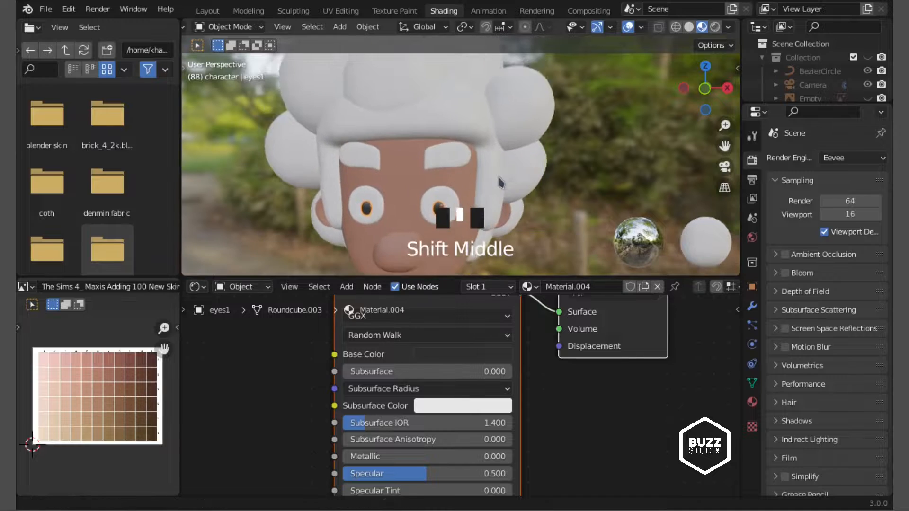
{"action": "scroll", "coordinate": [521, 161], "scroll_direction": "up", "scroll_amount": 2}
Step: Select the T-shirt and give it a new material
{"action": "middle_click_drag", "start_coordinate": [474, 157], "coordinate": [492, 90], "text": "shift"}
{"action": "scroll", "coordinate": [458, 377], "scroll_direction": "down", "scroll_amount": 3}
{"action": "scroll", "coordinate": [506, 158], "scroll_direction": "down", "scroll_amount": 8}
{"action": "left_click", "coordinate": [482, 184]}
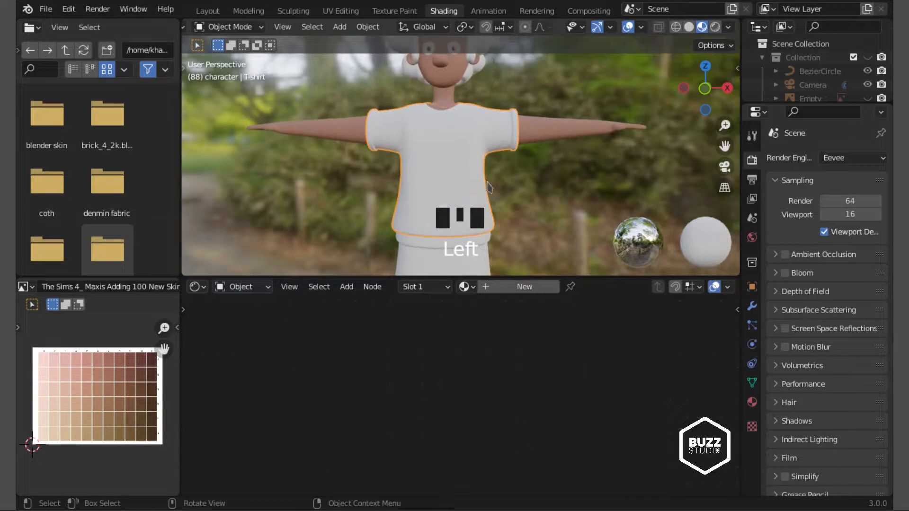
{"action": "middle_click_drag", "start_coordinate": [488, 189], "coordinate": [489, 161], "text": "shift"}
{"action": "scroll", "coordinate": [489, 161], "scroll_direction": "up", "scroll_amount": 1}
{"action": "mouse_move", "coordinate": [489, 161]}
{"action": "middle_mouse_down", "text": "shift"}
{"action": "mouse_move", "coordinate": [489, 149]}
{"action": "mouse_move", "coordinate": [490, 156]}
{"action": "middle_mouse_up", "text": "shift"}
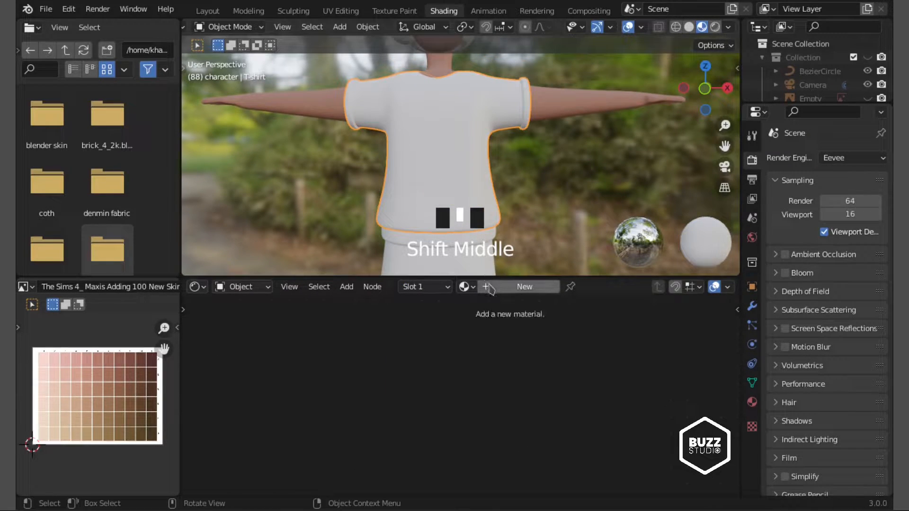
{"action": "left_click", "coordinate": [491, 290]}
Step: Add the TexturesCom_Fabric_Wool5_512 albedo image from the coth folder and connect its Color output to the shader's Base Color
{"action": "scroll", "coordinate": [56, 156], "scroll_direction": "down", "scroll_amount": 3}
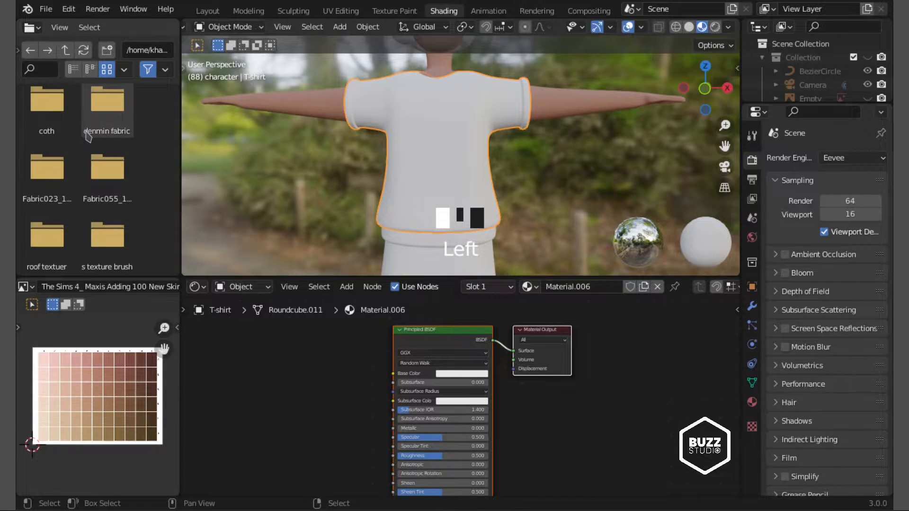
{"action": "scroll", "coordinate": [57, 161], "scroll_direction": "up", "scroll_amount": 3}
{"action": "scroll", "coordinate": [57, 163], "scroll_direction": "down", "scroll_amount": 2}
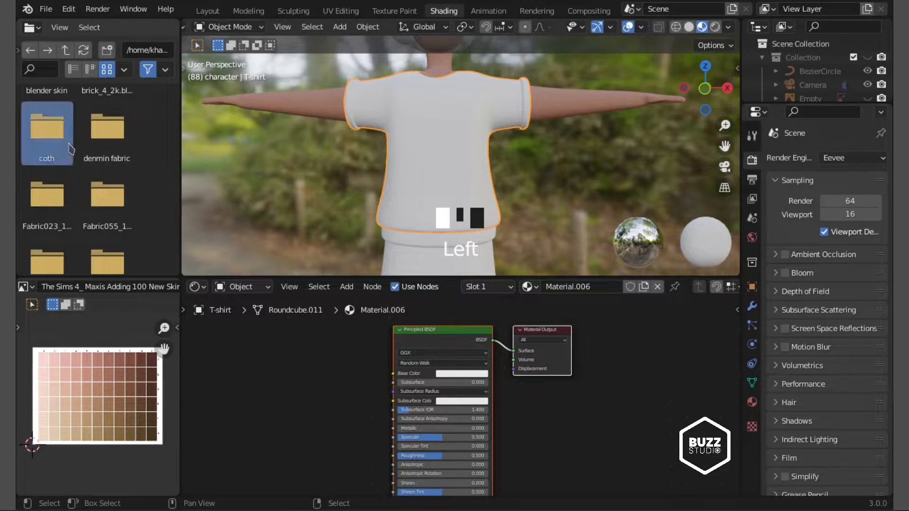
{"action": "double_click", "coordinate": [69, 144]}
{"action": "scroll", "coordinate": [76, 154], "scroll_direction": "down", "scroll_amount": 1}
{"action": "scroll", "coordinate": [83, 159], "scroll_direction": "up", "scroll_amount": 1}
{"action": "left_click_drag", "start_coordinate": [108, 184], "coordinate": [285, 380]}
{"action": "scroll", "coordinate": [313, 360], "scroll_direction": "up", "scroll_amount": 4}
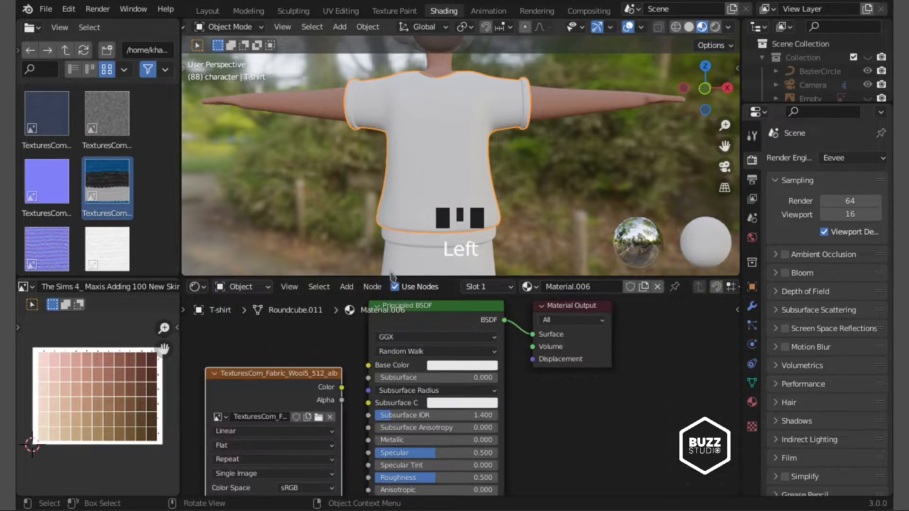
{"action": "scroll", "coordinate": [390, 273], "scroll_direction": "down", "scroll_amount": 2}
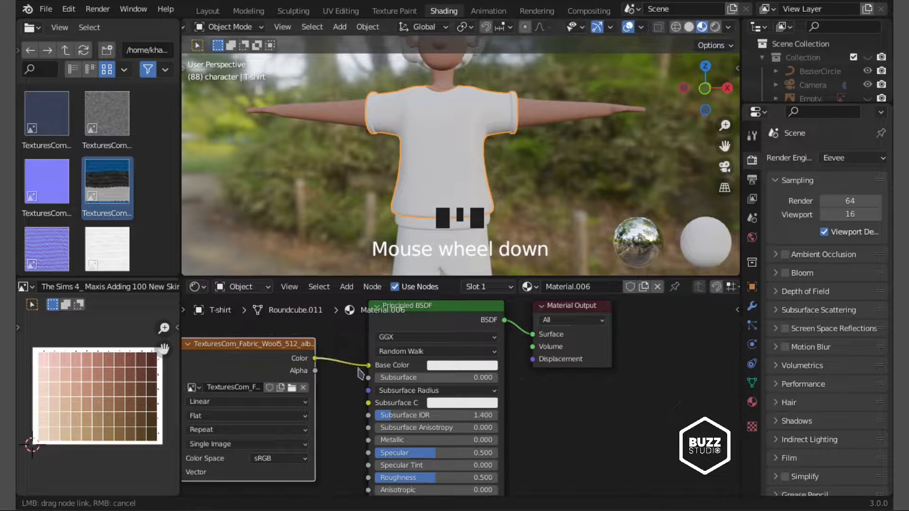
{"action": "left_click_drag", "start_coordinate": [361, 374], "coordinate": [369, 366]}
Step: Add Mapping and Texture Coordinate nodes to the albedo texture and space them apart from it
{"action": "scroll", "coordinate": [340, 376], "scroll_direction": "down", "scroll_amount": 3}
{"action": "key", "text": "ctrl+t"}
{"action": "scroll", "coordinate": [318, 386], "scroll_direction": "down", "scroll_amount": 2}
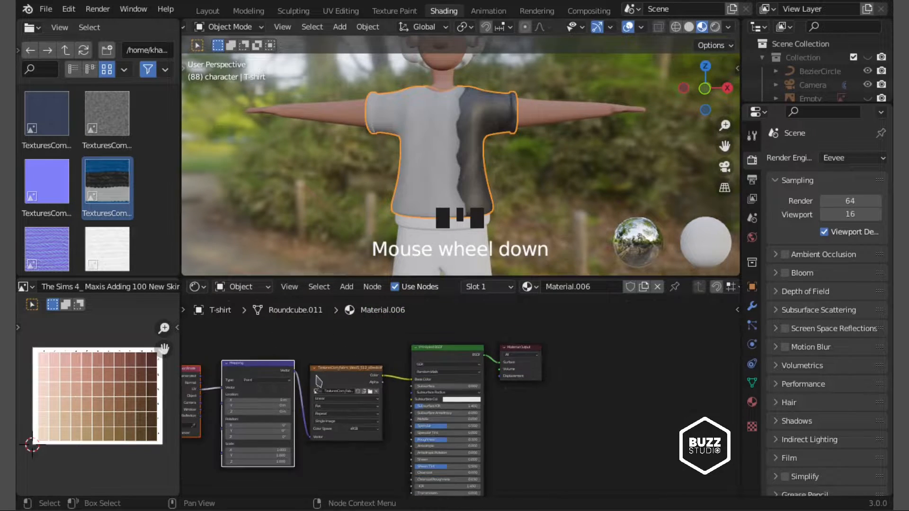
{"action": "scroll", "coordinate": [318, 386], "scroll_direction": "up", "scroll_amount": 2}
{"action": "middle_click_drag", "start_coordinate": [319, 383], "coordinate": [493, 373]}
{"action": "left_click_drag", "start_coordinate": [443, 354], "coordinate": [337, 354]}
Step: Set the Mapping node's scale to 5 on X, Y and Z
{"action": "scroll", "coordinate": [347, 457], "scroll_direction": "up", "scroll_amount": 5}
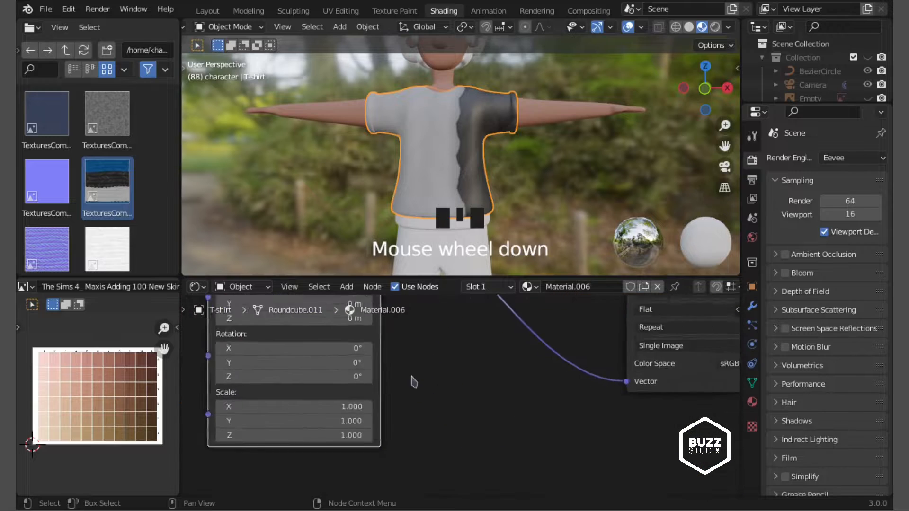
{"action": "left_click", "coordinate": [507, 401]}
{"action": "type", "text": "5"}
{"action": "key", "text": "Return"}
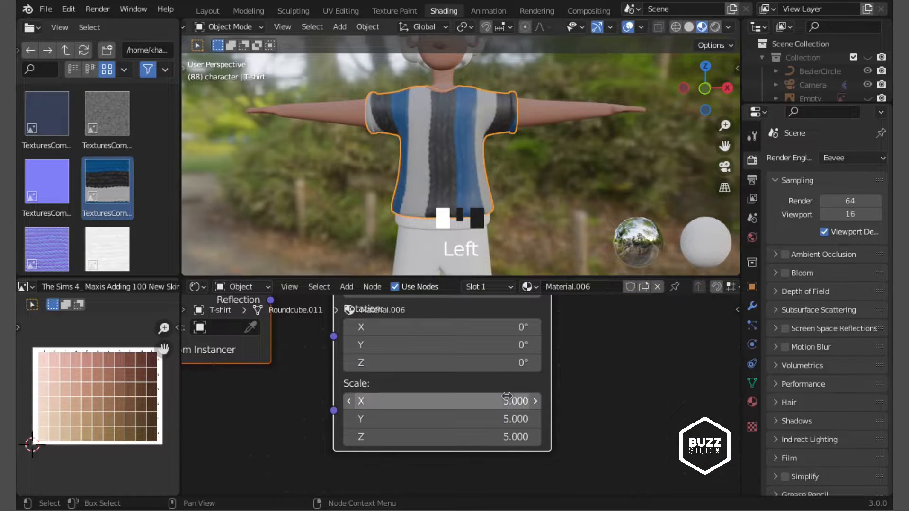
{"action": "left_click", "coordinate": [585, 425]}
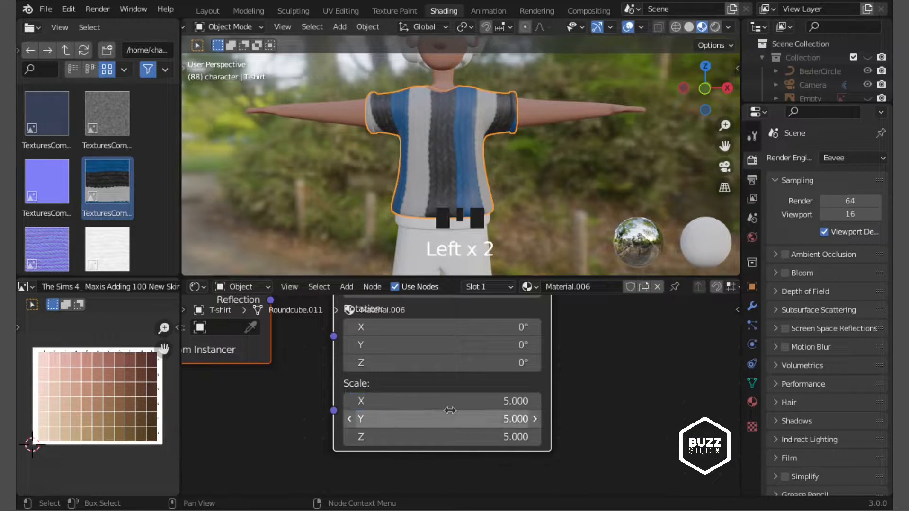
Step: Set the Mapping node's scale to 10 on X, Y and Z
{"action": "left_click_drag", "start_coordinate": [467, 403], "coordinate": [467, 437]}
{"action": "type", "text": "0"}
{"action": "left_click", "coordinate": [463, 400]}
Step: Set the Mapping node's Z rotation to about 61.9° for diagonal stripes and reposition the node
{"action": "scroll", "coordinate": [495, 358], "scroll_direction": "up", "scroll_amount": 2}
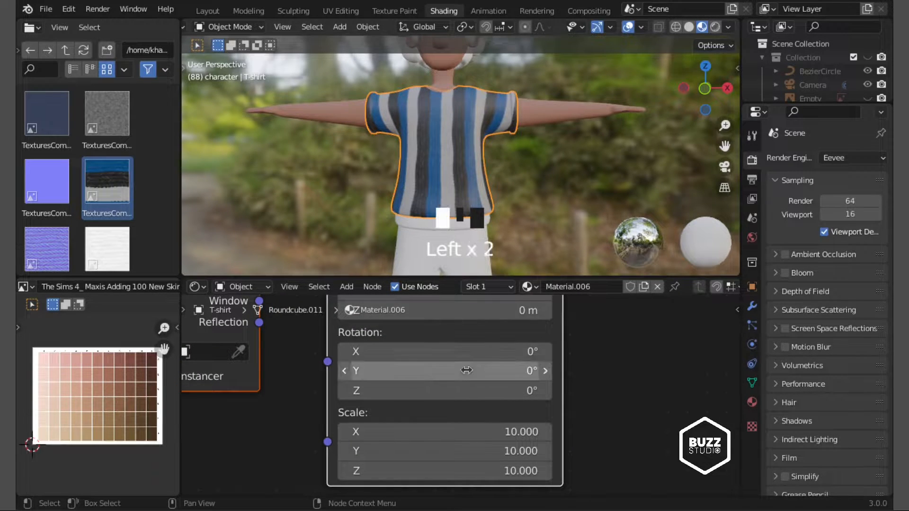
{"action": "left_click_drag", "start_coordinate": [464, 390], "coordinate": [491, 384]}
{"action": "scroll", "coordinate": [491, 384], "scroll_direction": "down", "scroll_amount": 5}
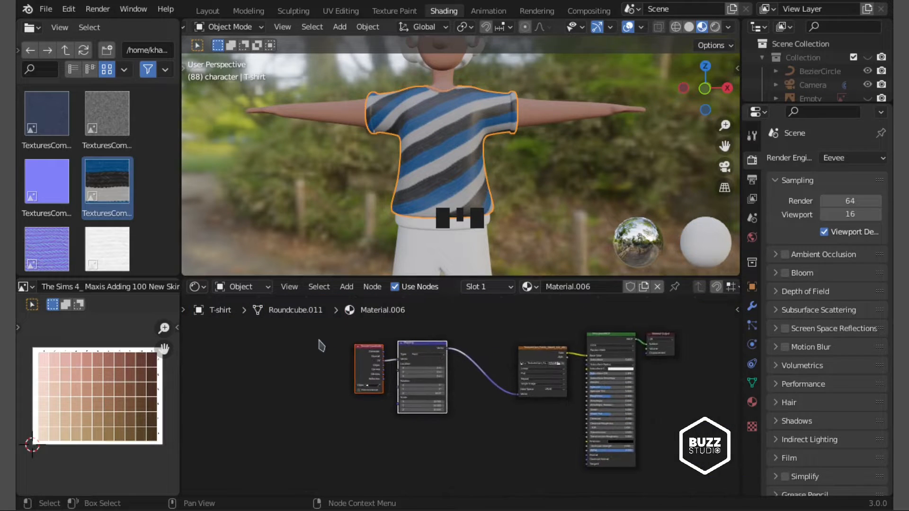
{"action": "left_click_drag", "start_coordinate": [424, 348], "coordinate": [377, 378]}
Step: Add the Wool5_512 roughness image below the albedo texture and connect its Color output to the shader's Roughness
{"action": "scroll", "coordinate": [414, 395], "scroll_direction": "up", "scroll_amount": 2}
{"action": "middle_click_drag", "start_coordinate": [414, 395], "coordinate": [349, 359]}
{"action": "scroll", "coordinate": [396, 356], "scroll_direction": "up", "scroll_amount": 3}
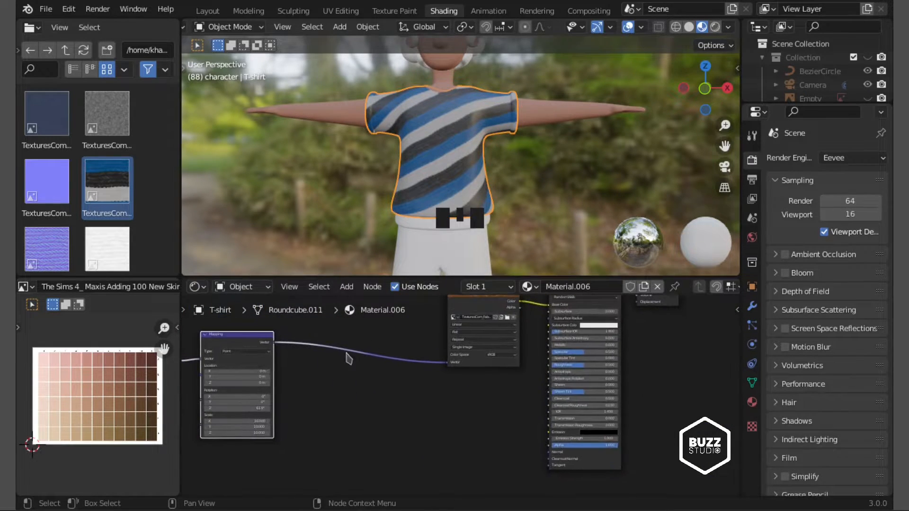
{"action": "scroll", "coordinate": [100, 239], "scroll_direction": "down", "scroll_amount": 1}
{"action": "left_click_drag", "start_coordinate": [102, 236], "coordinate": [360, 403]}
{"action": "scroll", "coordinate": [358, 401], "scroll_direction": "up", "scroll_amount": 3}
{"action": "left_click", "coordinate": [548, 377]}
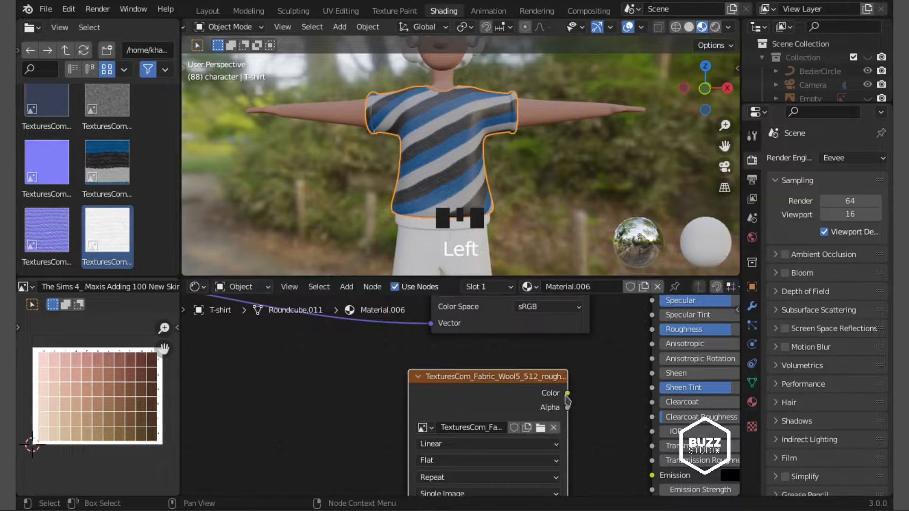
{"action": "left_click_drag", "start_coordinate": [640, 347], "coordinate": [652, 329]}
Step: Connect the Mapping node's Vector output to the roughness texture and move the Mapping and Texture Coordinate nodes lower
{"action": "scroll", "coordinate": [602, 351], "scroll_direction": "down", "scroll_amount": 4}
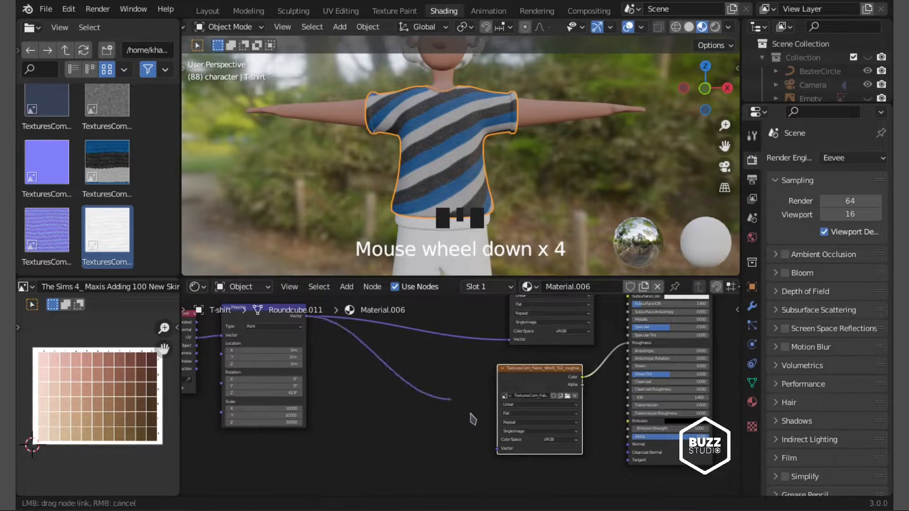
{"action": "left_click_drag", "start_coordinate": [500, 448], "coordinate": [500, 448]}
{"action": "scroll", "coordinate": [377, 393], "scroll_direction": "down", "scroll_amount": 3}
{"action": "left_click_drag", "start_coordinate": [282, 337], "coordinate": [383, 421]}
{"action": "left_click_drag", "start_coordinate": [365, 362], "coordinate": [371, 421]}
{"action": "scroll", "coordinate": [417, 427], "scroll_direction": "up", "scroll_amount": 1}
{"action": "middle_click_drag", "start_coordinate": [418, 427], "coordinate": [391, 419]}
Step: Add a Bump node below the roughness texture
{"action": "key", "text": "shift+a"}
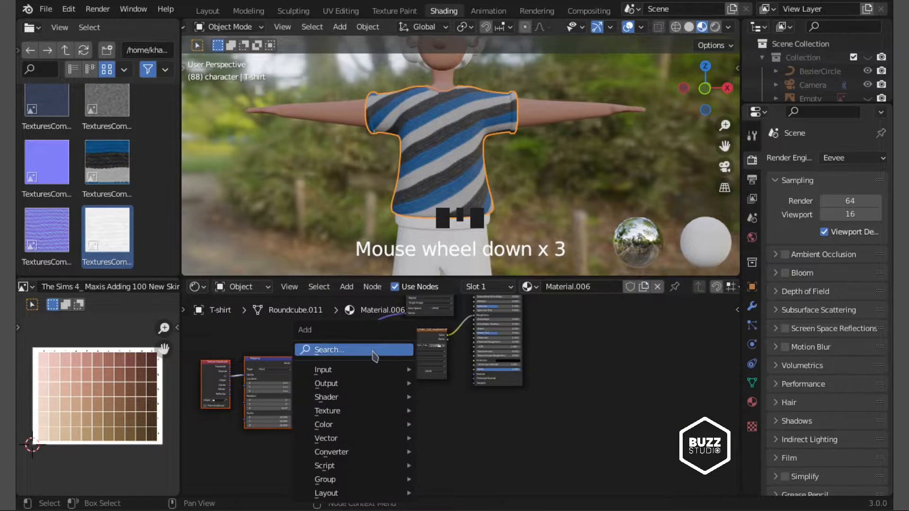
{"action": "left_click", "coordinate": [373, 352]}
{"action": "key", "text": "Return"}
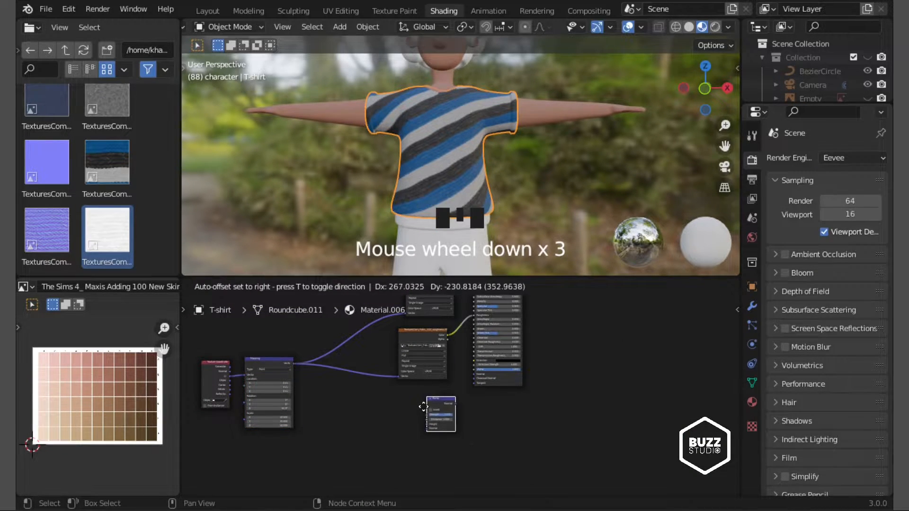
{"action": "left_click", "coordinate": [424, 406]}
Step: Add the Wool5_512 normal image beside the Bump node and connect its Color output to the Bump Height
{"action": "left_click_drag", "start_coordinate": [51, 228], "coordinate": [328, 427]}
{"action": "scroll", "coordinate": [432, 438], "scroll_direction": "up", "scroll_amount": 5}
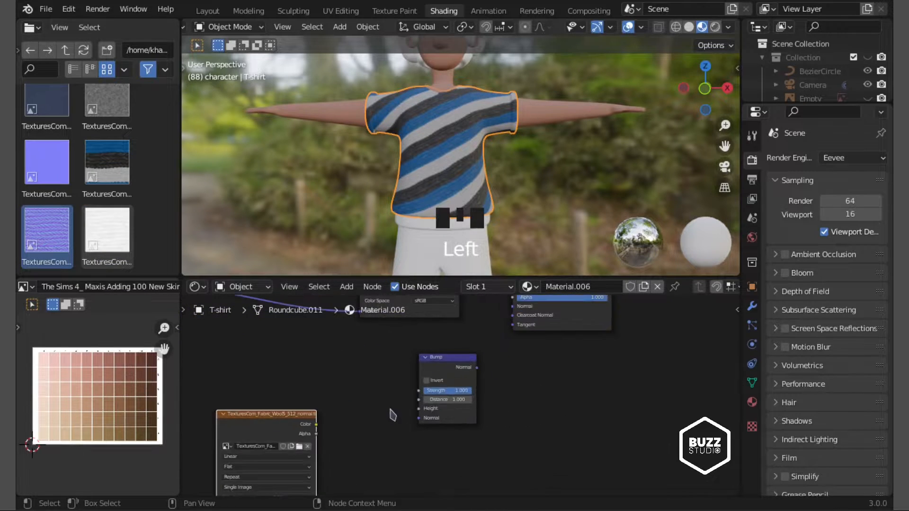
{"action": "scroll", "coordinate": [392, 415], "scroll_direction": "up", "scroll_amount": 3}
{"action": "middle_click_drag", "start_coordinate": [363, 474], "coordinate": [387, 447]}
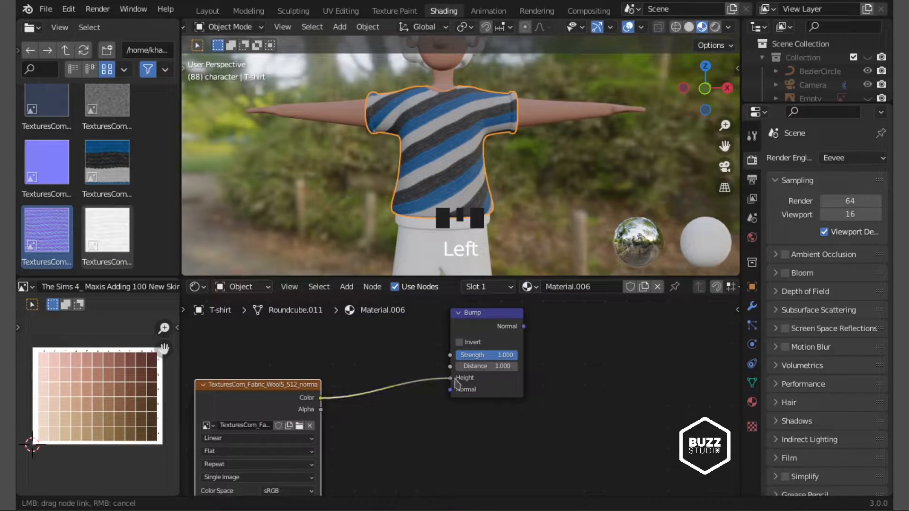
{"action": "left_click_drag", "start_coordinate": [455, 379], "coordinate": [454, 379]}
Step: Connect the Bump node's Normal output to the Principled BSDF's Normal input
{"action": "scroll", "coordinate": [467, 355], "scroll_direction": "down", "scroll_amount": 2}
{"action": "middle_click_drag", "start_coordinate": [474, 342], "coordinate": [399, 474]}
{"action": "scroll", "coordinate": [407, 469], "scroll_direction": "up", "scroll_amount": 2}
{"action": "left_click_drag", "start_coordinate": [479, 405], "coordinate": [480, 404]}
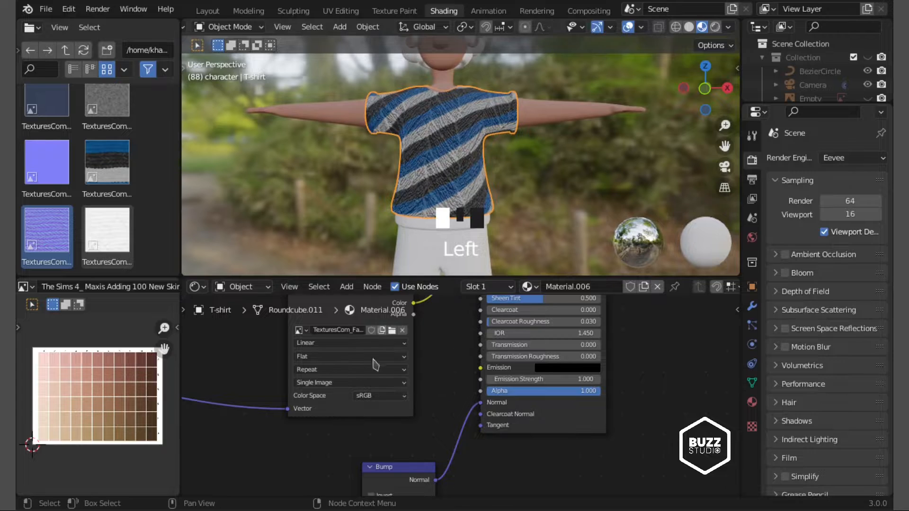
Step: Connect the Mapping node's Vector output to the normal texture's Vector input
{"action": "scroll", "coordinate": [372, 368], "scroll_direction": "down", "scroll_amount": 3}
{"action": "middle_click_drag", "start_coordinate": [279, 447], "coordinate": [481, 402]}
{"action": "scroll", "coordinate": [480, 402], "scroll_direction": "down", "scroll_amount": 1}
{"action": "middle_click_drag", "start_coordinate": [335, 378], "coordinate": [365, 373]}
{"action": "scroll", "coordinate": [366, 373], "scroll_direction": "down", "scroll_amount": 3}
{"action": "mouse_move", "coordinate": [351, 337]}
{"action": "left_mouse_down"}
{"action": "mouse_move", "coordinate": [397, 493]}
{"action": "mouse_move", "coordinate": [396, 412]}
{"action": "mouse_move", "coordinate": [404, 417]}
{"action": "left_mouse_up"}
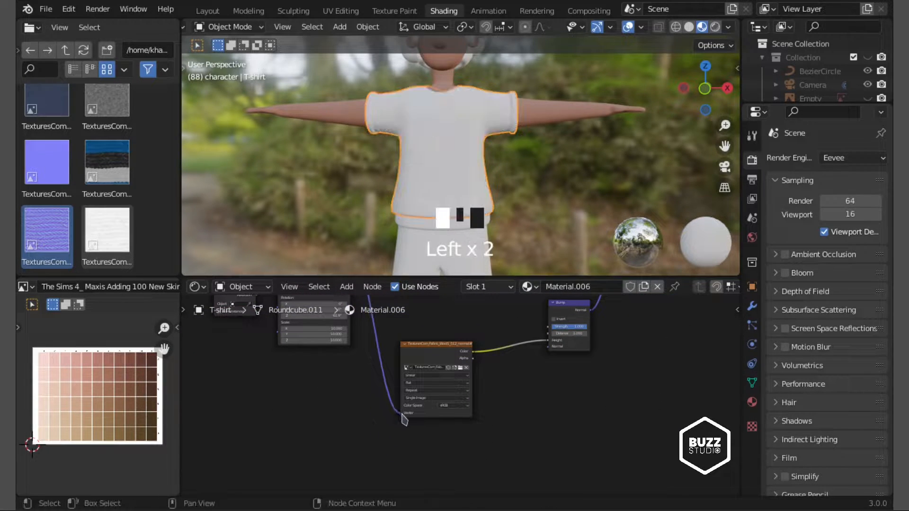
Step: Examine the T-shirt's knit texture from several angles and from the front, in both material preview and rendered shading
{"action": "scroll", "coordinate": [401, 379], "scroll_direction": "up", "scroll_amount": 8}
{"action": "scroll", "coordinate": [402, 379], "scroll_direction": "down", "scroll_amount": 2}
{"action": "middle_click_drag", "start_coordinate": [294, 327], "coordinate": [367, 470]}
{"action": "scroll", "coordinate": [467, 140], "scroll_direction": "up", "scroll_amount": 5}
{"action": "scroll", "coordinate": [466, 140], "scroll_direction": "down", "scroll_amount": 2}
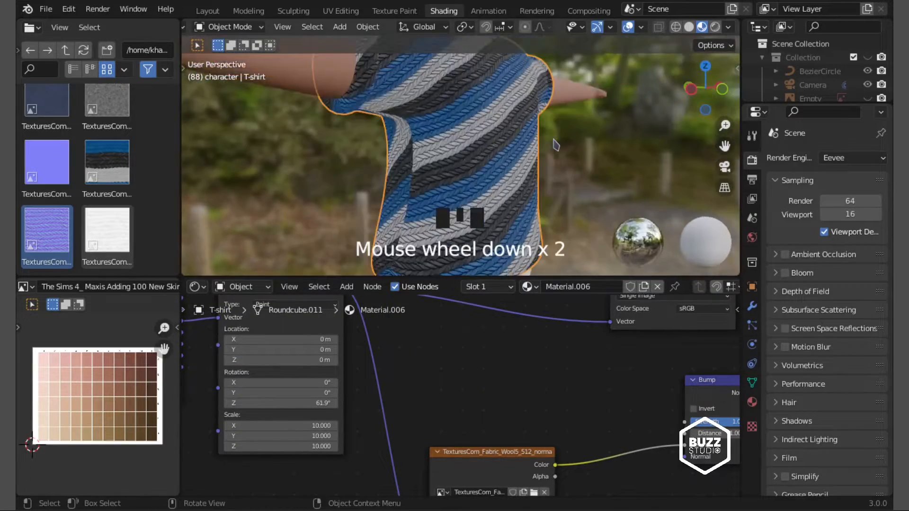
{"action": "middle_click_drag", "start_coordinate": [466, 140], "coordinate": [478, 151]}
{"action": "left_click", "coordinate": [715, 27]}
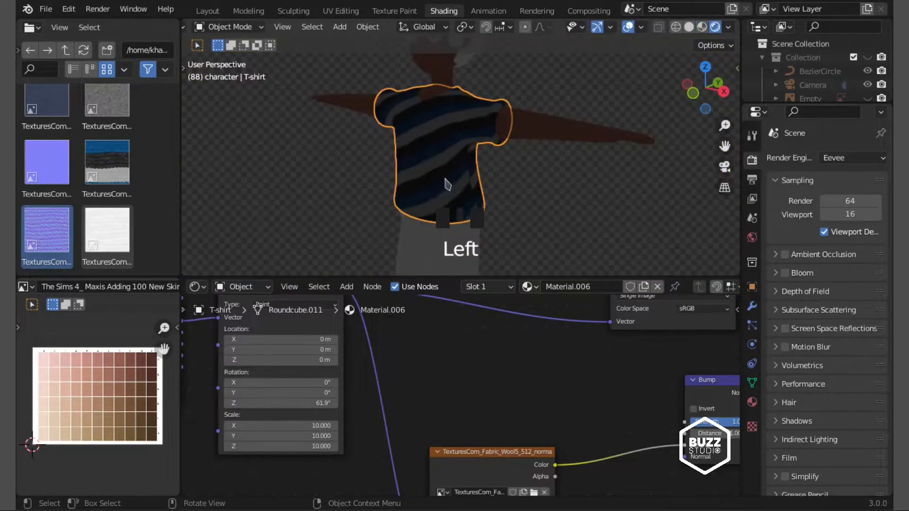
{"action": "middle_click_drag", "start_coordinate": [447, 183], "coordinate": [568, 118]}
{"action": "scroll", "coordinate": [566, 116], "scroll_direction": "up", "scroll_amount": 7}
{"action": "scroll", "coordinate": [568, 119], "scroll_direction": "down", "scroll_amount": 3}
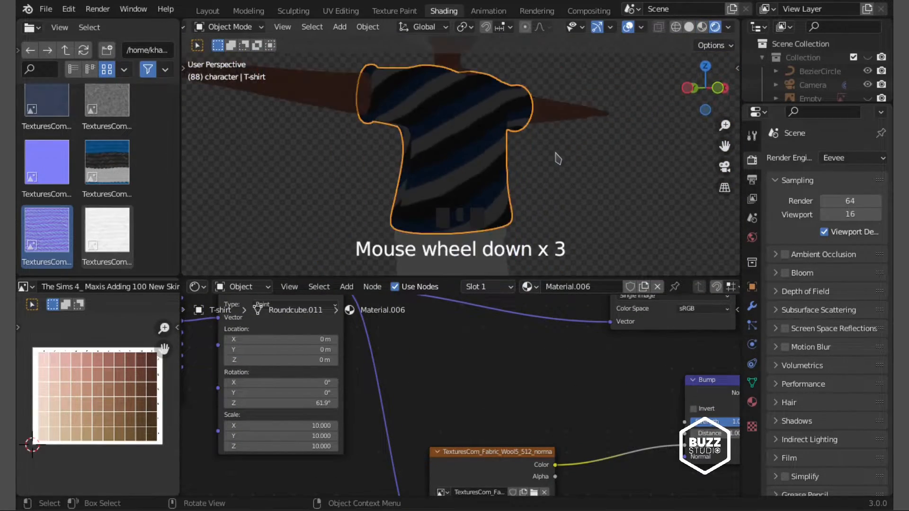
{"action": "key", "text": "KP_1"}
{"action": "scroll", "coordinate": [671, 61], "scroll_direction": "up", "scroll_amount": 1}
{"action": "left_click", "coordinate": [702, 28]}
{"action": "scroll", "coordinate": [501, 162], "scroll_direction": "up", "scroll_amount": 1}
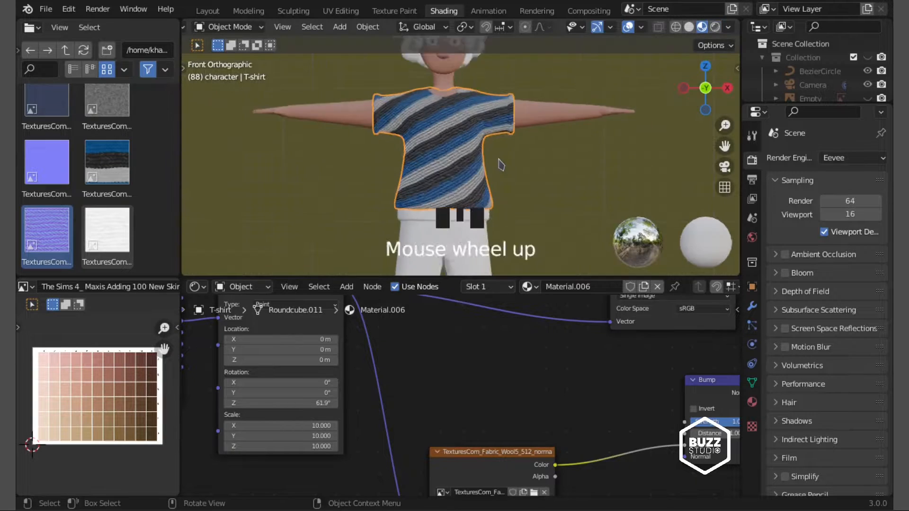
Step: Select the face loop of the T-shirt's sleeve cuff in Edit Mode and grow the selection
{"action": "middle_click_drag", "start_coordinate": [501, 163], "coordinate": [473, 187], "text": "shift"}
{"action": "scroll", "coordinate": [473, 187], "scroll_direction": "up", "scroll_amount": 6}
{"action": "middle_click_drag", "start_coordinate": [530, 130], "coordinate": [469, 192], "text": "shift"}
{"action": "scroll", "coordinate": [469, 192], "scroll_direction": "up", "scroll_amount": 2}
{"action": "left_click", "coordinate": [451, 159]}
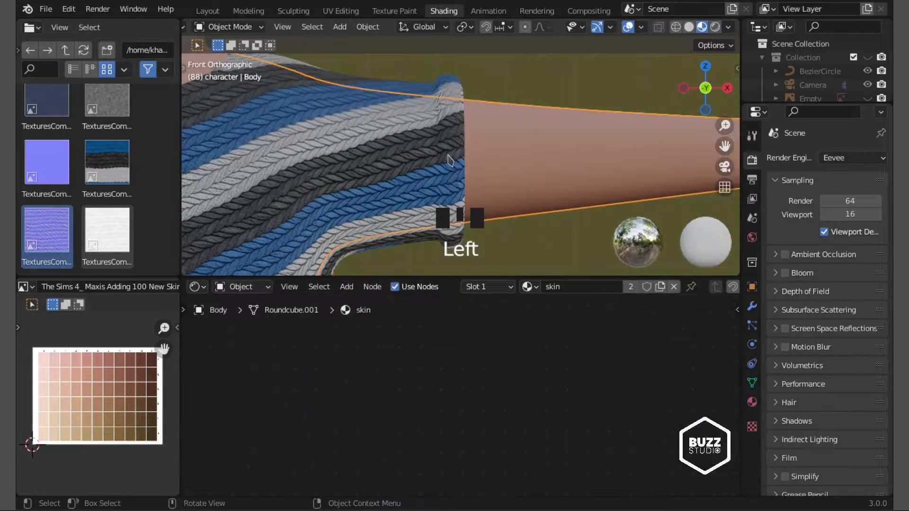
{"action": "key", "text": "Tab"}
{"action": "left_click", "coordinate": [453, 150], "text": "alt"}
{"action": "middle_click_drag", "start_coordinate": [456, 143], "coordinate": [457, 145]}
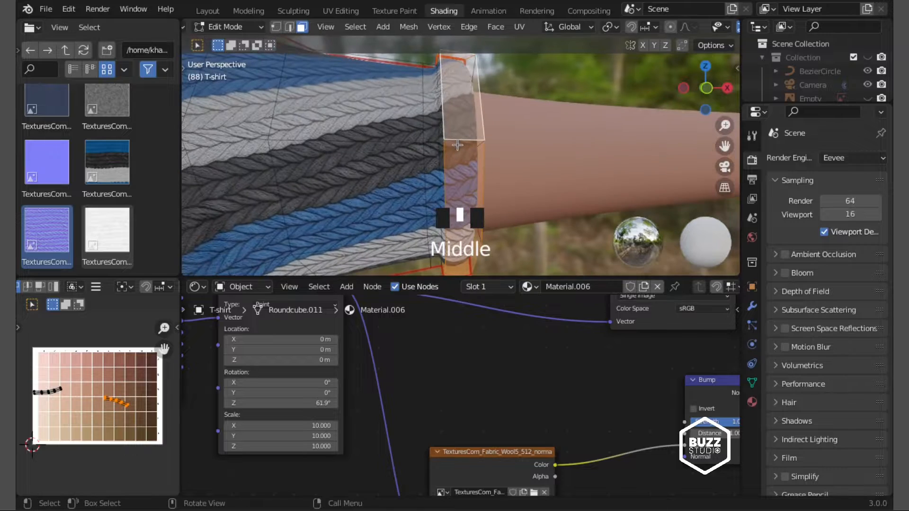
{"action": "key", "text": "ctrl+KP_Add"}
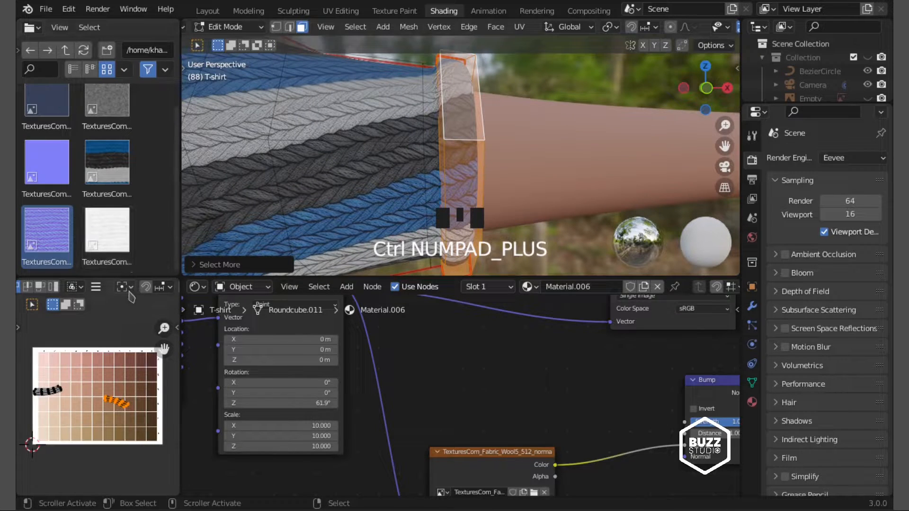
Step: Display the Wool5_512 albedo image behind the UVs
{"action": "left_click", "coordinate": [168, 287]}
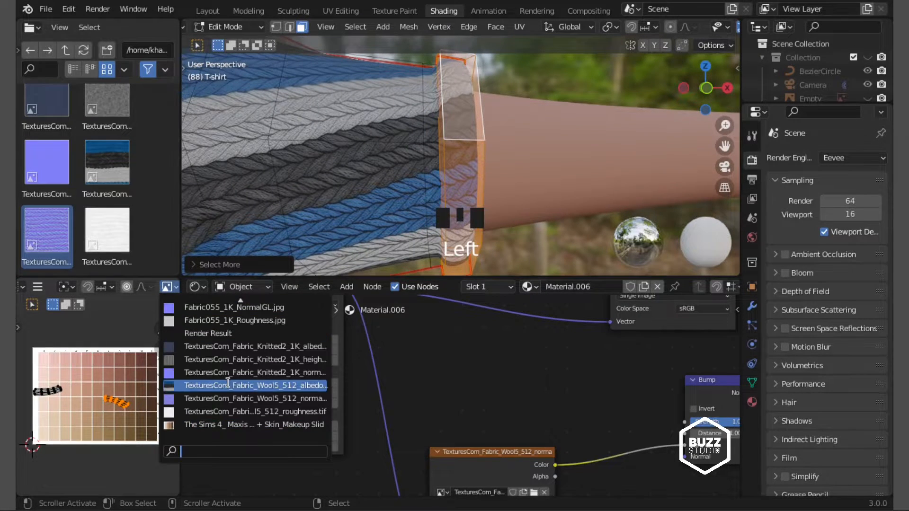
{"action": "left_click", "coordinate": [247, 381]}
{"action": "scroll", "coordinate": [141, 407], "scroll_direction": "up", "scroll_amount": 2}
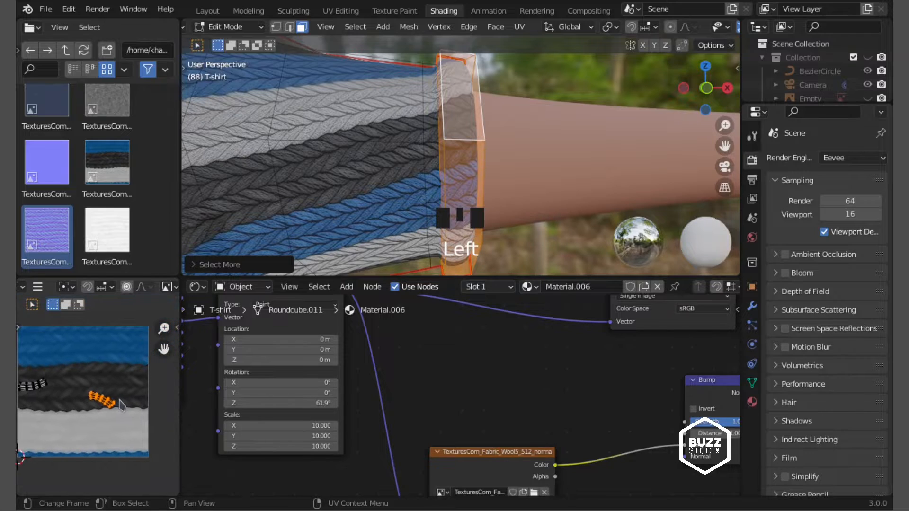
{"action": "left_click_drag", "start_coordinate": [110, 432], "coordinate": [111, 432]}
Step: Unwrap the selected sleeve cuff faces
{"action": "scroll", "coordinate": [476, 133], "scroll_direction": "down", "scroll_amount": 4}
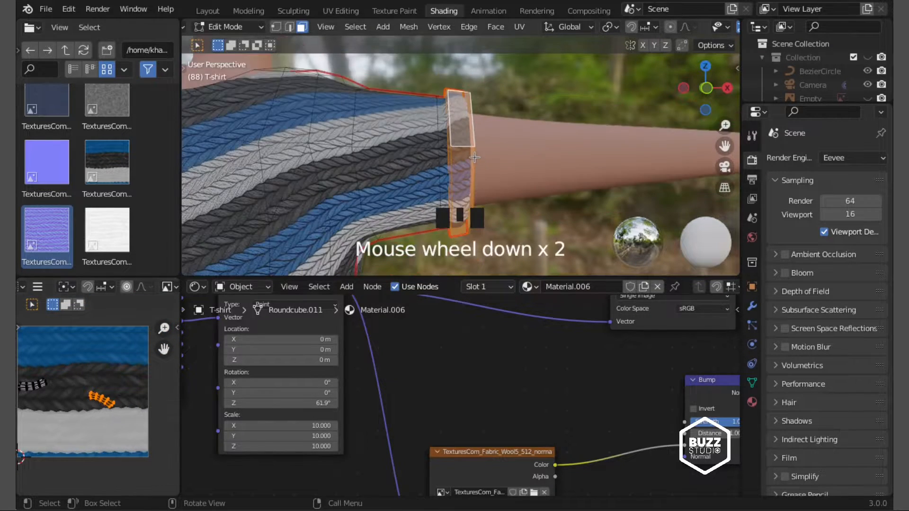
{"action": "scroll", "coordinate": [471, 145], "scroll_direction": "up", "scroll_amount": 5}
{"action": "key", "text": "u"}
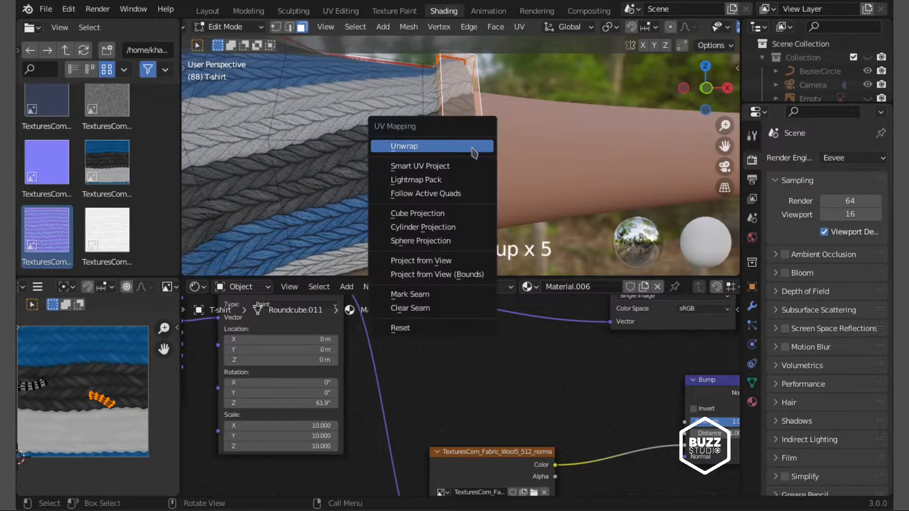
{"action": "left_click", "coordinate": [404, 146]}
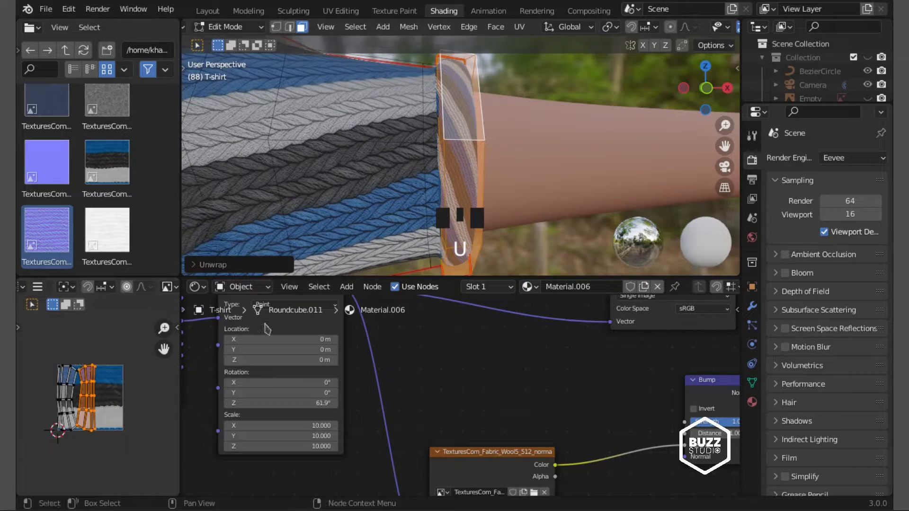
Step: Try to shrink the cuff's UV island to fit within the black stripe of the wool image
{"action": "scroll", "coordinate": [76, 412], "scroll_direction": "up", "scroll_amount": 3}
{"action": "key", "text": "s"}
{"action": "left_click", "coordinate": [113, 390]}
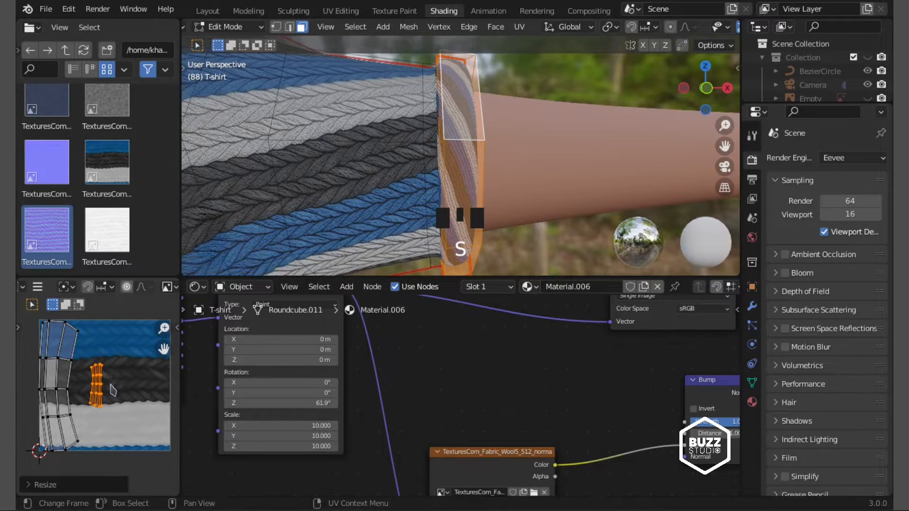
{"action": "key", "text": "s"}
{"action": "right_click", "coordinate": [158, 397]}
{"action": "key", "text": "ctrl+z"}
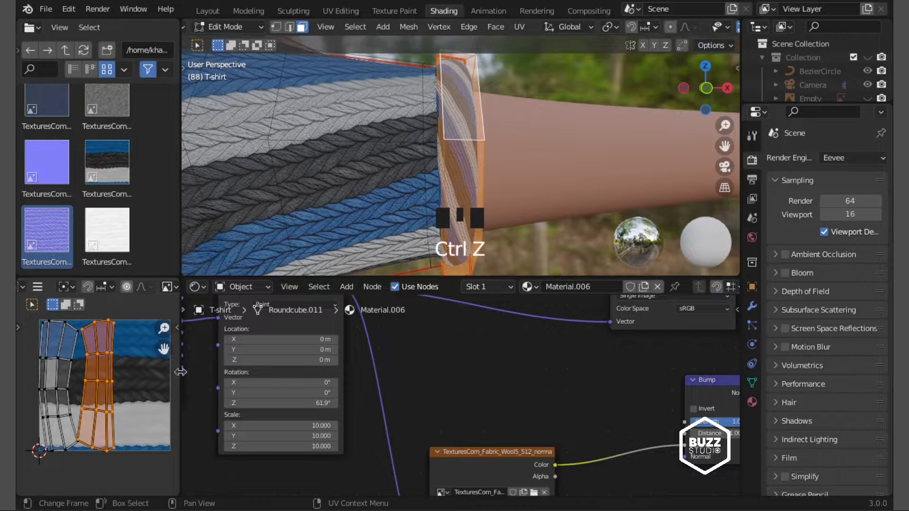
Step: Select the face loop of the opposite sleeve cuff on the T-shirt, unwrap it and leave Edit Mode
{"action": "scroll", "coordinate": [426, 161], "scroll_direction": "down", "scroll_amount": 3}
{"action": "scroll", "coordinate": [427, 161], "scroll_direction": "up", "scroll_amount": 2}
{"action": "middle_click_drag", "start_coordinate": [408, 159], "coordinate": [452, 166], "text": "shift"}
{"action": "left_click", "coordinate": [433, 144], "text": "alt"}
{"action": "key", "text": "ctrl+KP_Add"}
{"action": "scroll", "coordinate": [454, 166], "scroll_direction": "up", "scroll_amount": 1}
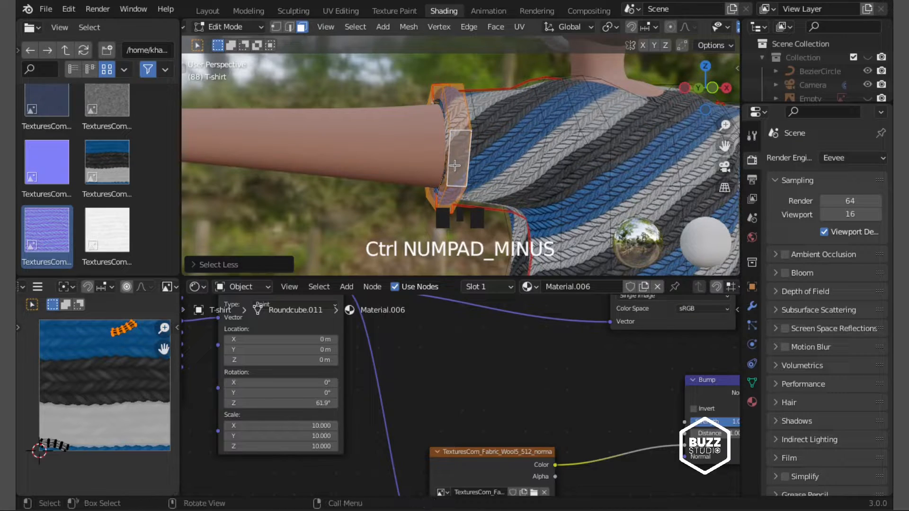
{"action": "key", "text": "u"}
{"action": "key", "text": "Tab"}
{"action": "scroll", "coordinate": [453, 158], "scroll_direction": "down", "scroll_amount": 6}
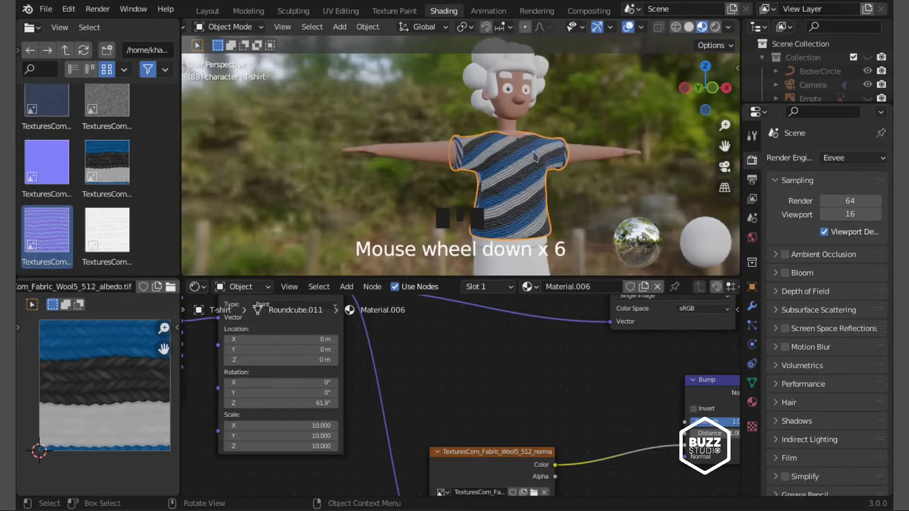
{"action": "middle_click_drag", "start_coordinate": [453, 158], "coordinate": [532, 58]}
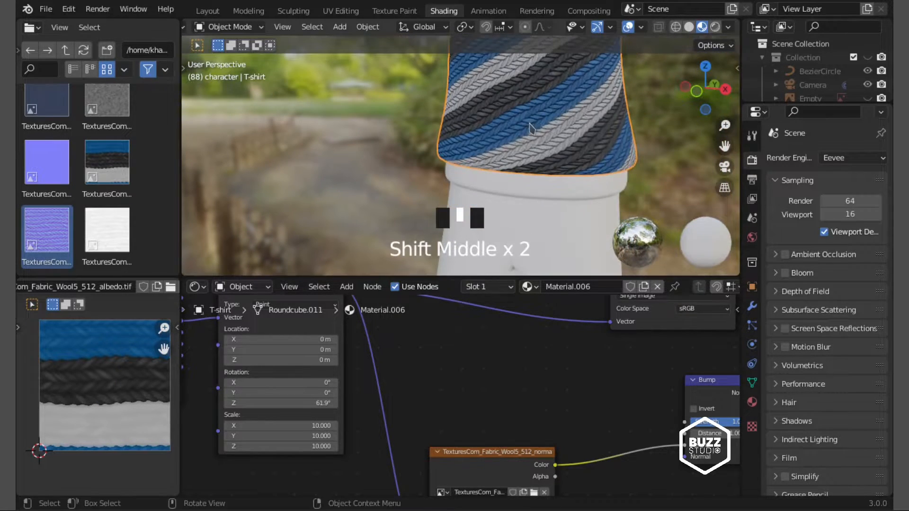
Step: Set the Z rotation in the T-shirt material's Mapping node to 90° so the stripes run horizontally
{"action": "key", "text": "KP_1"}
{"action": "scroll", "coordinate": [532, 114], "scroll_direction": "down", "scroll_amount": 4}
{"action": "middle_click_drag", "start_coordinate": [528, 125], "coordinate": [517, 106], "text": "shift"}
{"action": "scroll", "coordinate": [481, 391], "scroll_direction": "down", "scroll_amount": 14}
{"action": "scroll", "coordinate": [479, 388], "scroll_direction": "up", "scroll_amount": 4}
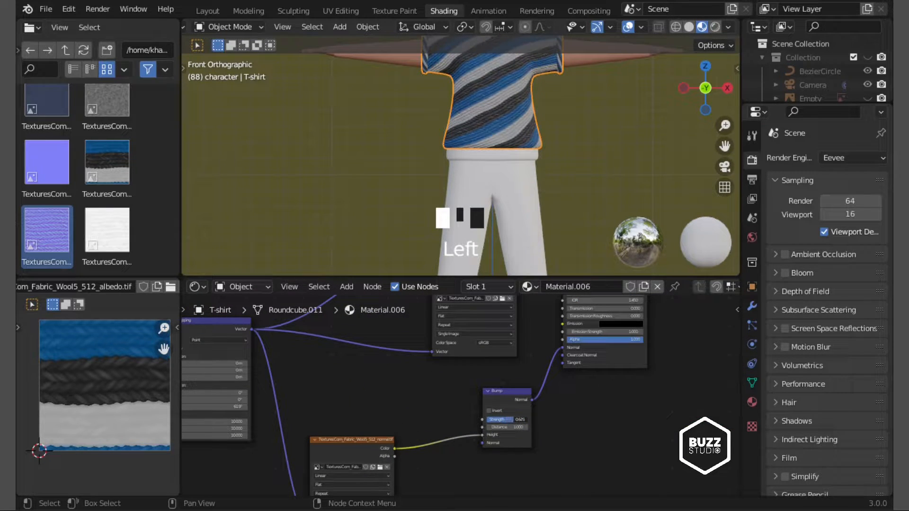
{"action": "scroll", "coordinate": [542, 199], "scroll_direction": "down", "scroll_amount": 2}
{"action": "middle_click_drag", "start_coordinate": [299, 403], "coordinate": [504, 413]}
{"action": "scroll", "coordinate": [496, 375], "scroll_direction": "up", "scroll_amount": 4}
{"action": "scroll", "coordinate": [488, 395], "scroll_direction": "up", "scroll_amount": 3}
{"action": "left_click_drag", "start_coordinate": [487, 394], "coordinate": [502, 395]}
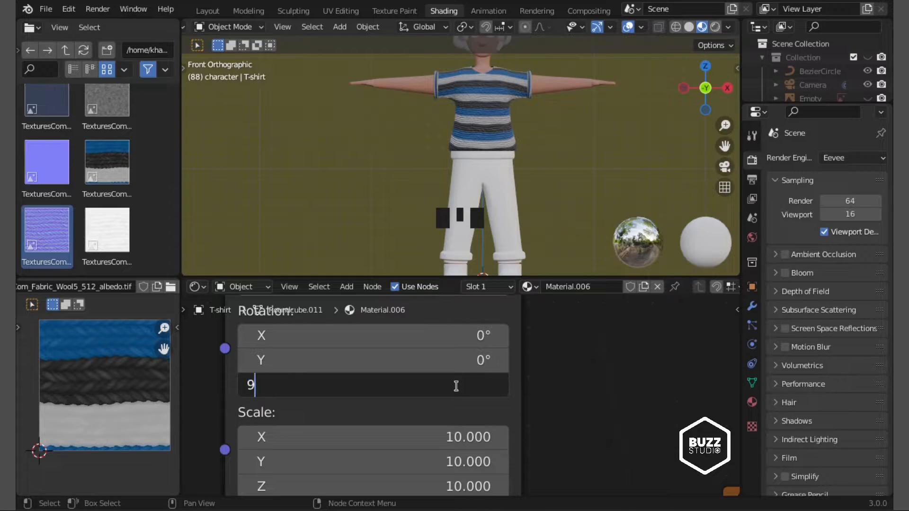
{"action": "type", "text": "0"}
{"action": "key", "text": "Return"}
{"action": "middle_click_drag", "start_coordinate": [479, 154], "coordinate": [396, 141]}
{"action": "key", "text": "KP_1"}
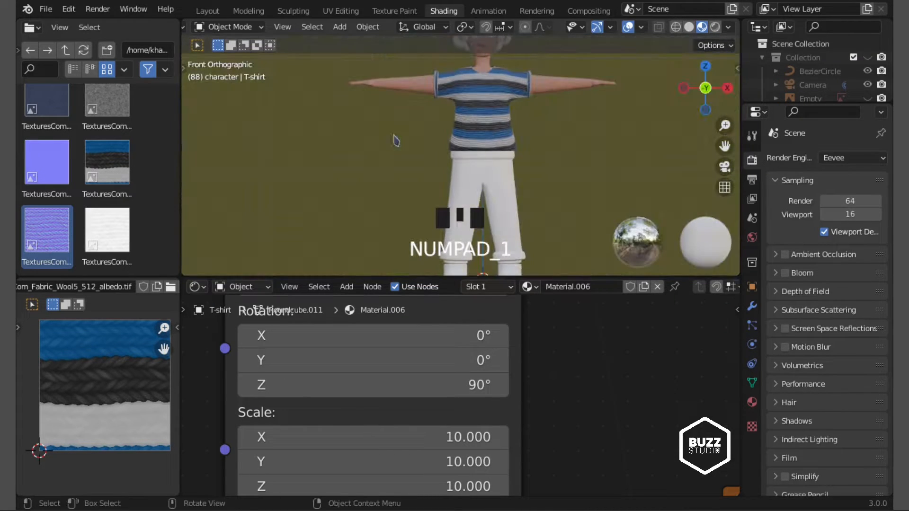
Step: Select the pants object and create a new material for it
{"action": "scroll", "coordinate": [540, 123], "scroll_direction": "up", "scroll_amount": 2}
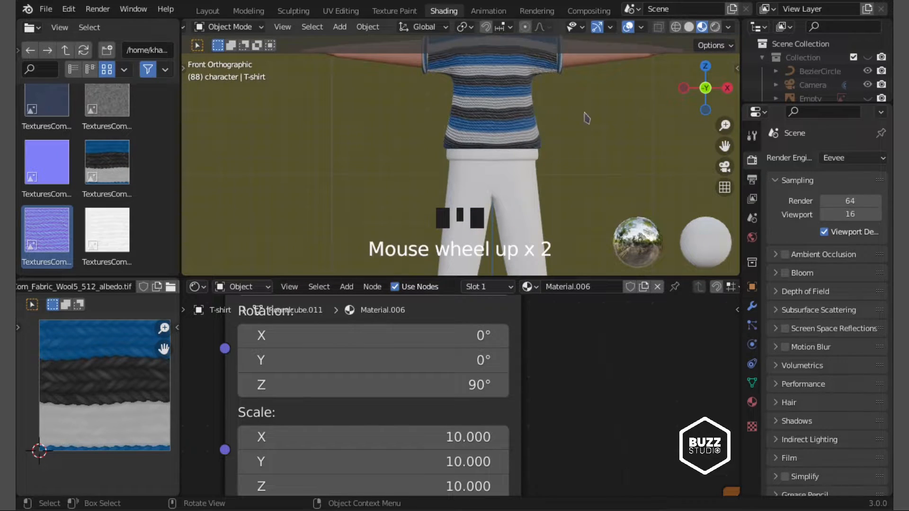
{"action": "scroll", "coordinate": [472, 360], "scroll_direction": "down", "scroll_amount": 3}
{"action": "scroll", "coordinate": [509, 183], "scroll_direction": "down", "scroll_amount": 1}
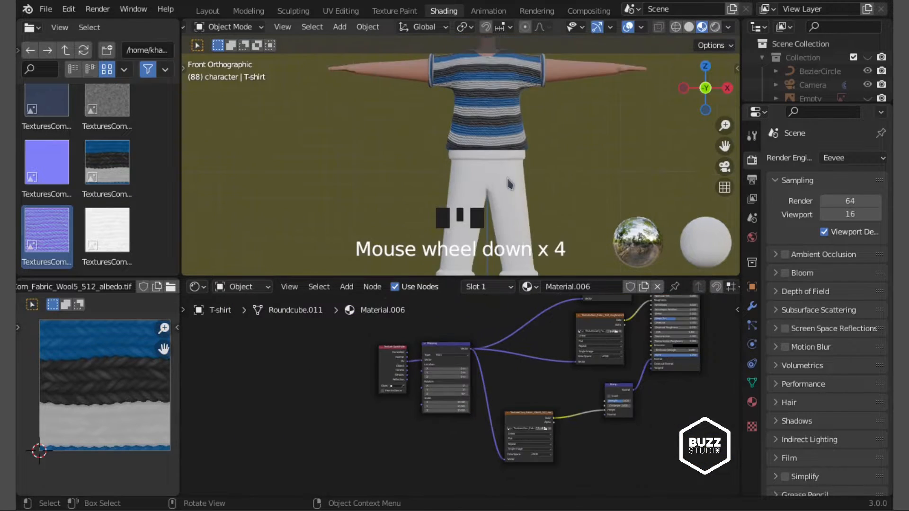
{"action": "scroll", "coordinate": [510, 184], "scroll_direction": "up", "scroll_amount": 1}
{"action": "middle_click_drag", "start_coordinate": [507, 189], "coordinate": [505, 152], "text": "shift"}
{"action": "left_click", "coordinate": [502, 242]}
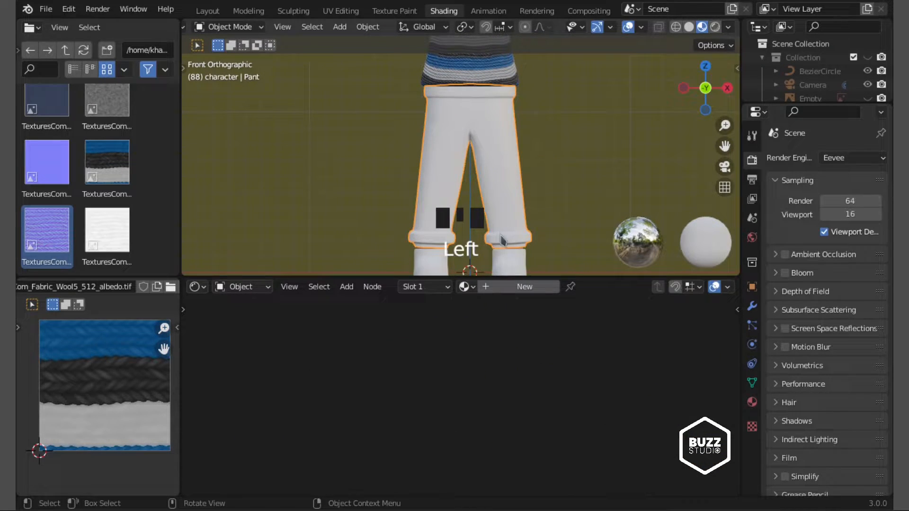
{"action": "left_click", "coordinate": [488, 287]}
Step: Add the Fabric_Knitted2_1K albedo, normal and height images to the pants material as image texture nodes
{"action": "scroll", "coordinate": [107, 166], "scroll_direction": "up", "scroll_amount": 1}
{"action": "left_click_drag", "start_coordinate": [47, 114], "coordinate": [379, 388]}
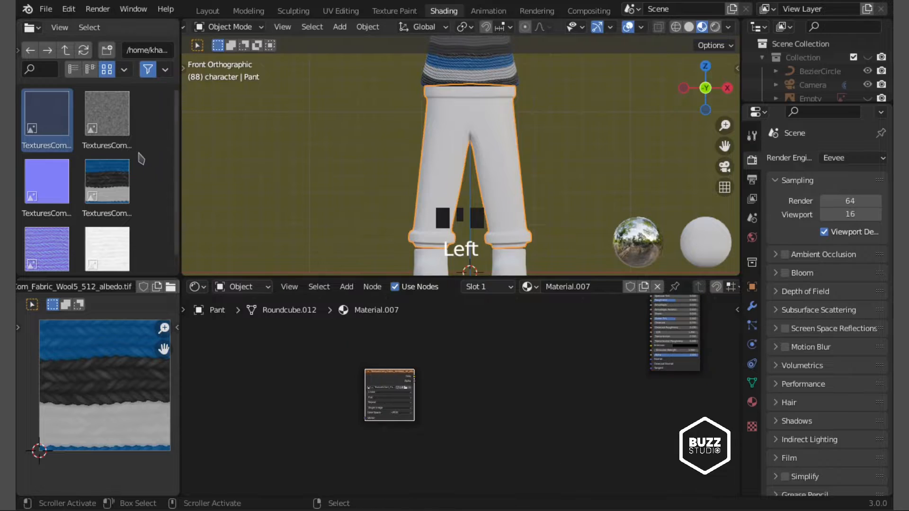
{"action": "left_click_drag", "start_coordinate": [54, 184], "coordinate": [327, 412]}
{"action": "left_click_drag", "start_coordinate": [477, 407], "coordinate": [474, 403]}
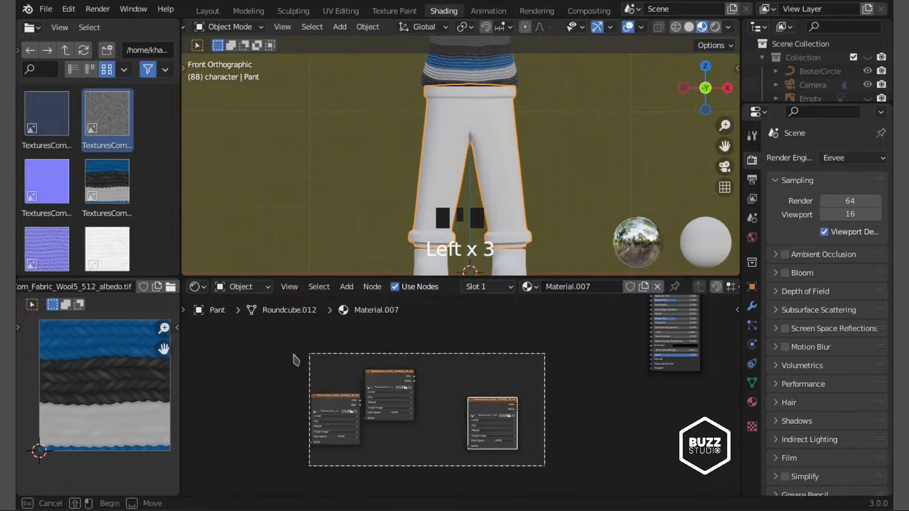
Step: Arrange the albedo and height texture nodes beside the Principled BSDF and connect the albedo's Color to Base Color
{"action": "left_click_drag", "start_coordinate": [395, 374], "coordinate": [516, 371]}
{"action": "scroll", "coordinate": [545, 390], "scroll_direction": "up", "scroll_amount": 4}
{"action": "middle_click_drag", "start_coordinate": [547, 392], "coordinate": [355, 373]}
{"action": "scroll", "coordinate": [438, 388], "scroll_direction": "up", "scroll_amount": 3}
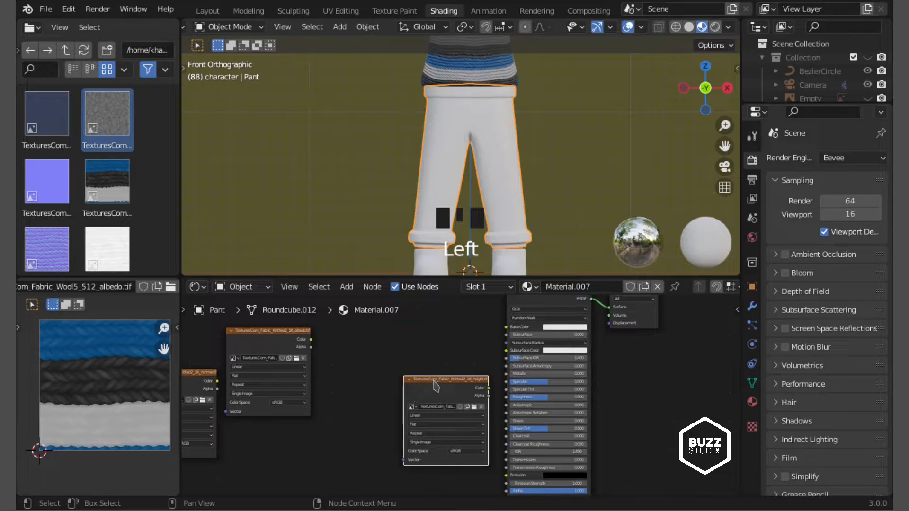
{"action": "left_click_drag", "start_coordinate": [436, 386], "coordinate": [431, 432]}
{"action": "left_click_drag", "start_coordinate": [246, 333], "coordinate": [411, 318]}
{"action": "scroll", "coordinate": [445, 347], "scroll_direction": "up", "scroll_amount": 9}
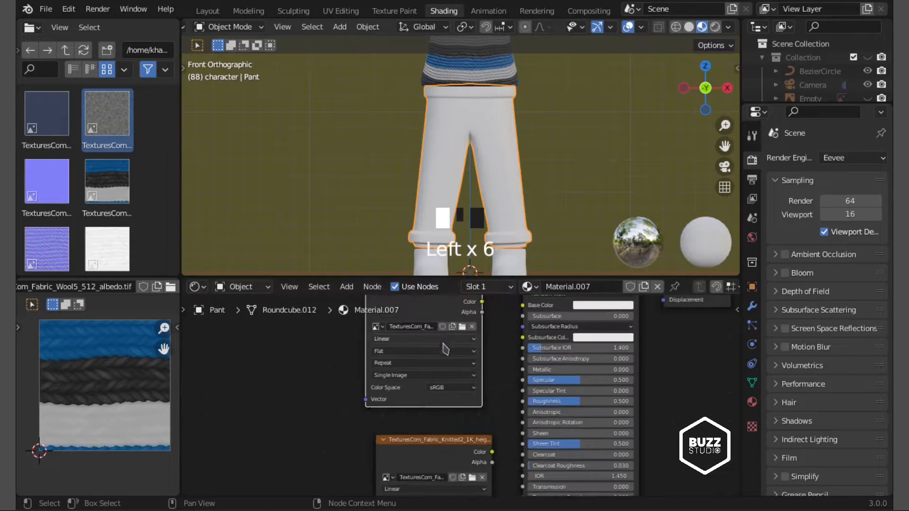
{"action": "middle_click_drag", "start_coordinate": [447, 344], "coordinate": [393, 452]}
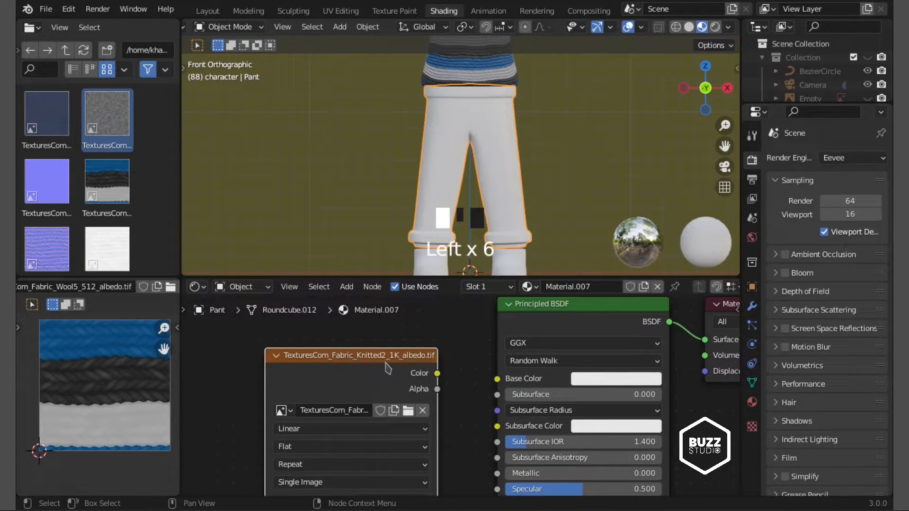
{"action": "left_click_drag", "start_coordinate": [386, 363], "coordinate": [373, 351]}
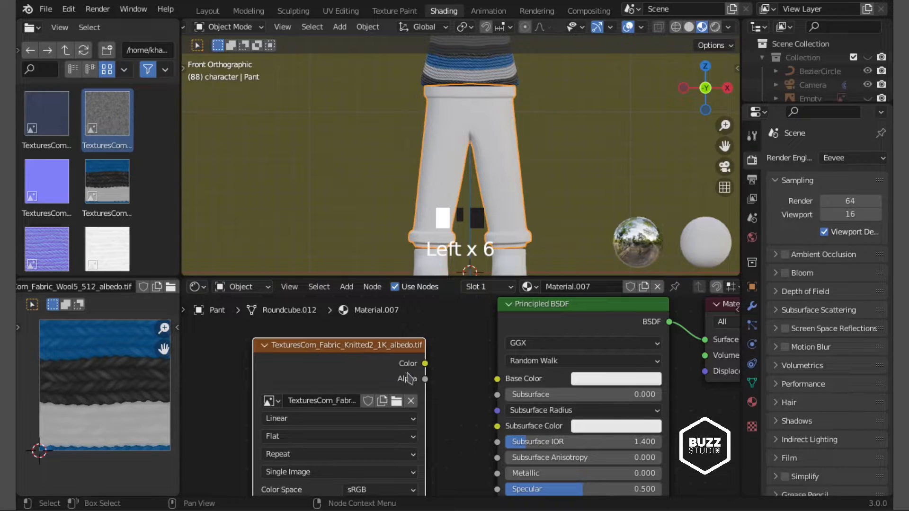
{"action": "left_click_drag", "start_coordinate": [487, 381], "coordinate": [497, 379]}
Step: Select all faces of the pants in Edit Mode and unwrap them
{"action": "scroll", "coordinate": [473, 161], "scroll_direction": "up", "scroll_amount": 6}
{"action": "middle_click_drag", "start_coordinate": [474, 161], "coordinate": [511, 163]}
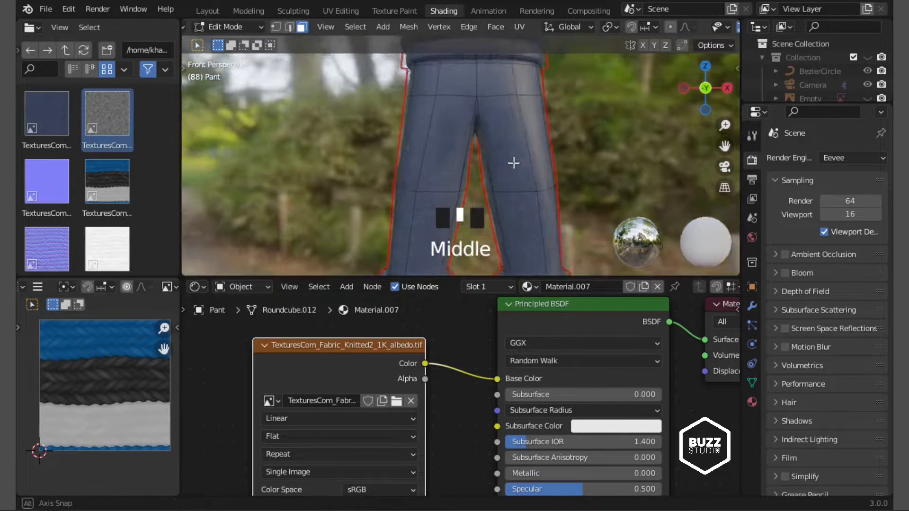
{"action": "key", "text": "Tab"}
{"action": "key", "text": "a"}
{"action": "scroll", "coordinate": [494, 165], "scroll_direction": "down", "scroll_amount": 3}
{"action": "key", "text": "u"}
{"action": "left_click", "coordinate": [487, 171]}
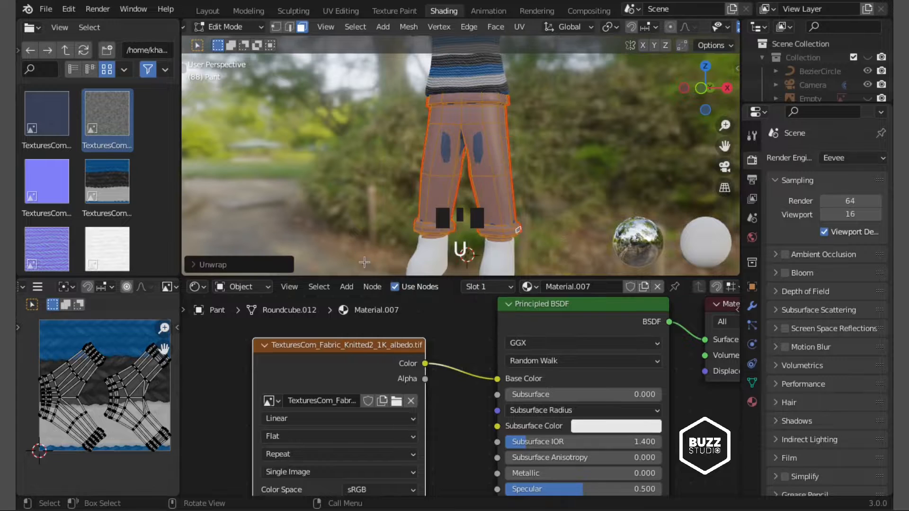
Step: Add Texture Coordinate and Mapping nodes to the albedo texture and move them clear of the other texture nodes
{"action": "scroll", "coordinate": [380, 252], "scroll_direction": "up", "scroll_amount": 4}
{"action": "scroll", "coordinate": [456, 377], "scroll_direction": "down", "scroll_amount": 3}
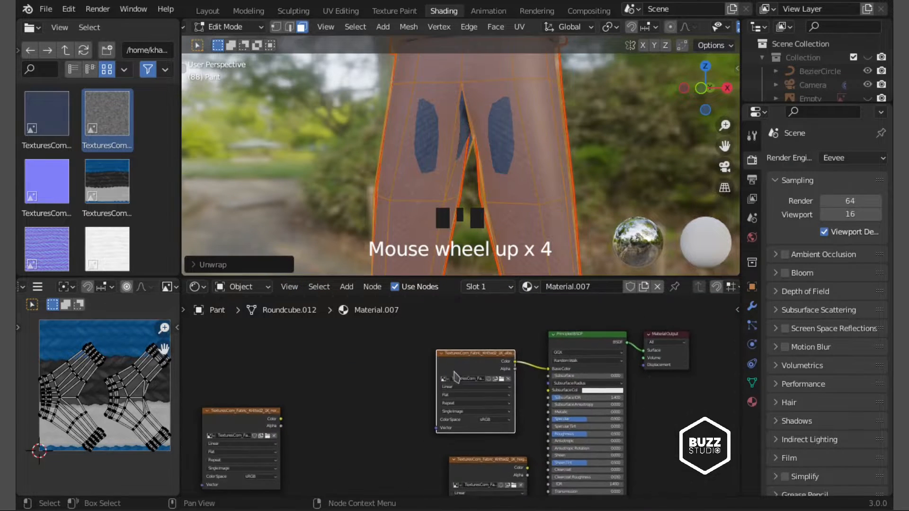
{"action": "key", "text": "ctrl+t"}
{"action": "scroll", "coordinate": [281, 361], "scroll_direction": "down", "scroll_amount": 2}
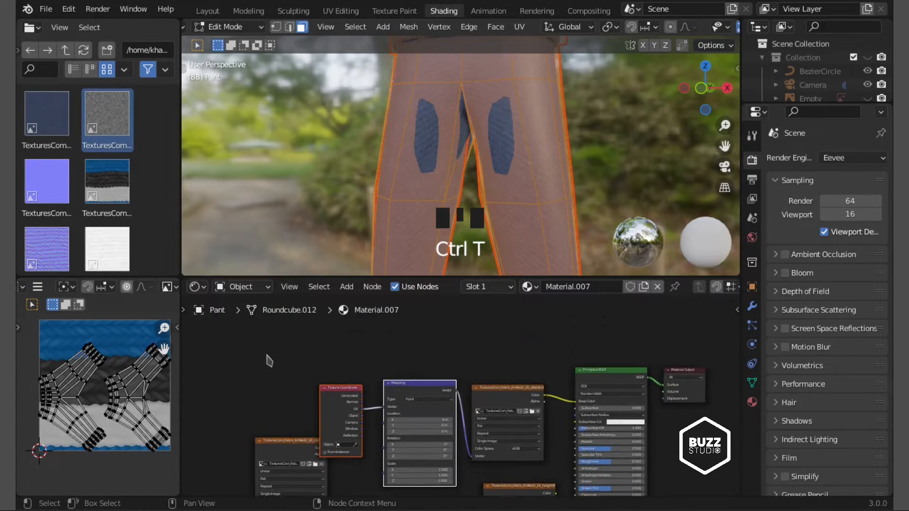
{"action": "left_click_drag", "start_coordinate": [290, 362], "coordinate": [399, 439]}
{"action": "scroll", "coordinate": [378, 412], "scroll_direction": "down", "scroll_amount": 2}
{"action": "middle_click_drag", "start_coordinate": [349, 377], "coordinate": [345, 420]}
{"action": "left_click_drag", "start_coordinate": [420, 445], "coordinate": [356, 356]}
{"action": "left_click_drag", "start_coordinate": [399, 375], "coordinate": [273, 410]}
{"action": "scroll", "coordinate": [407, 422], "scroll_direction": "up", "scroll_amount": 6}
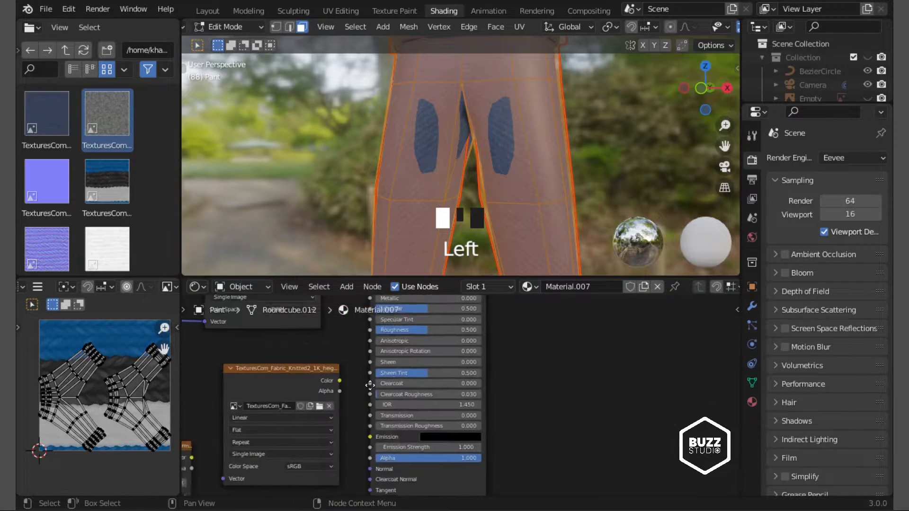
Step: Reposition the height texture node below the albedo texture node
{"action": "left_click_drag", "start_coordinate": [407, 423], "coordinate": [374, 393]}
{"action": "scroll", "coordinate": [410, 402], "scroll_direction": "down", "scroll_amount": 3}
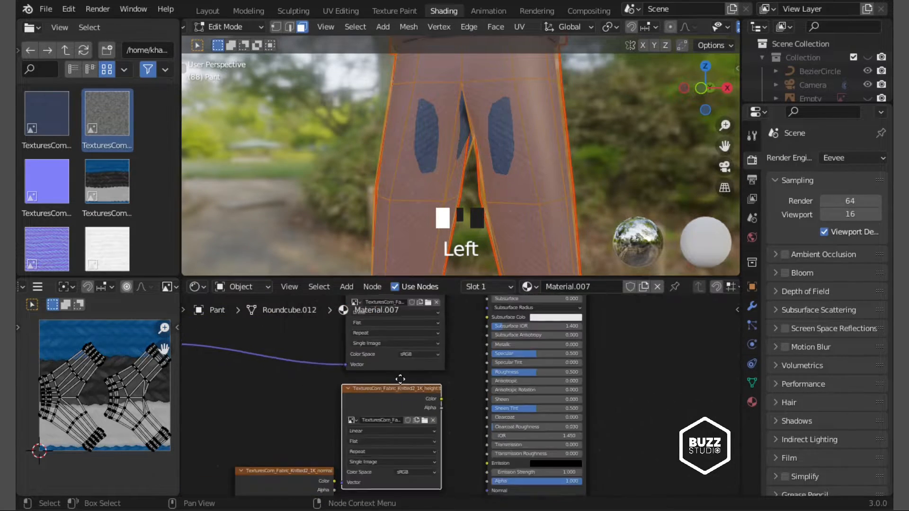
{"action": "middle_click_drag", "start_coordinate": [400, 380], "coordinate": [451, 294]}
{"action": "scroll", "coordinate": [400, 400], "scroll_direction": "up", "scroll_amount": 2}
{"action": "scroll", "coordinate": [400, 399], "scroll_direction": "down", "scroll_amount": 2}
{"action": "middle_click_drag", "start_coordinate": [423, 334], "coordinate": [414, 439]}
{"action": "scroll", "coordinate": [422, 417], "scroll_direction": "up", "scroll_amount": 3}
{"action": "scroll", "coordinate": [421, 417], "scroll_direction": "up", "scroll_amount": 3}
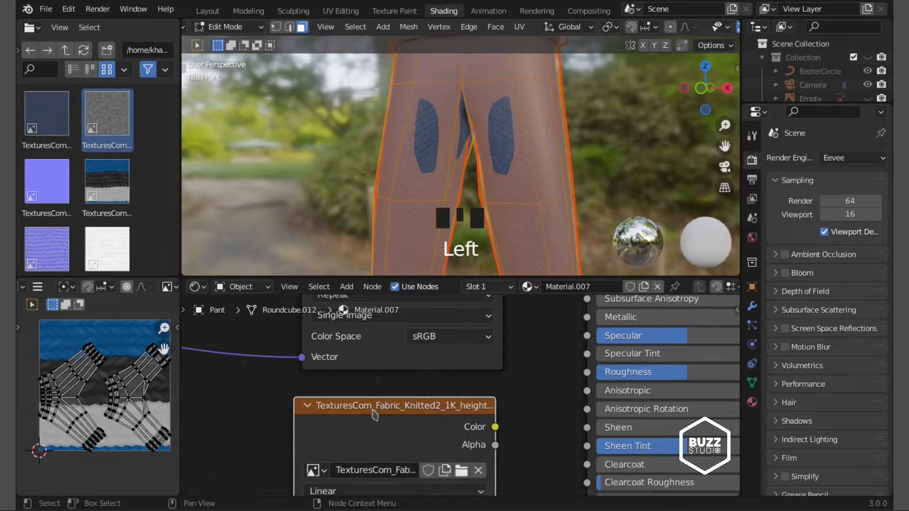
{"action": "left_click", "coordinate": [326, 472]}
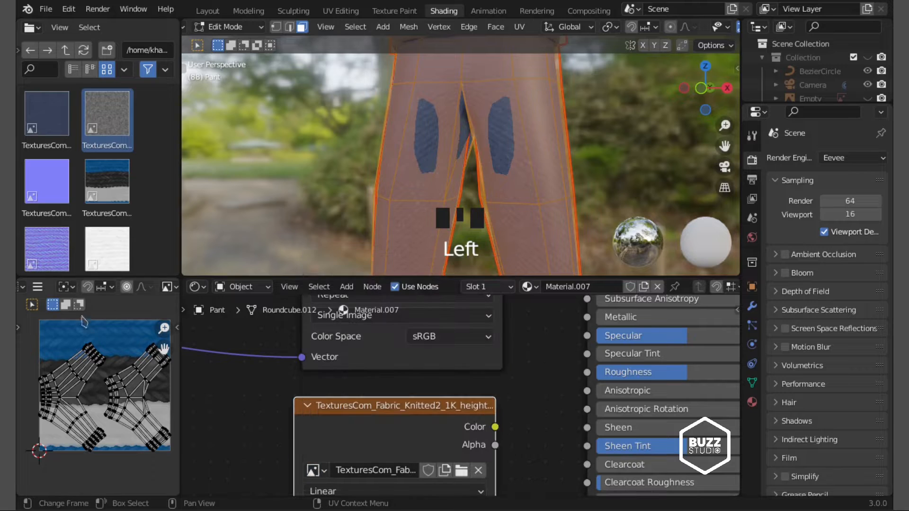
Step: Display the Fabric_Knitted2_1K normal image behind the pants' UVs in the UV Editor
{"action": "left_click", "coordinate": [35, 287]}
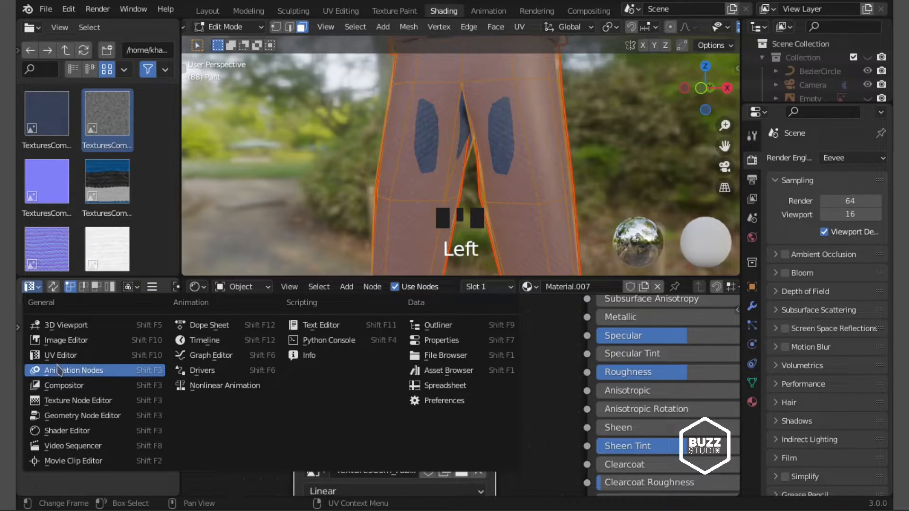
{"action": "left_click", "coordinate": [69, 340]}
{"action": "left_click", "coordinate": [35, 287]}
{"action": "left_click", "coordinate": [61, 355]}
{"action": "scroll", "coordinate": [474, 162], "scroll_direction": "down", "scroll_amount": 2}
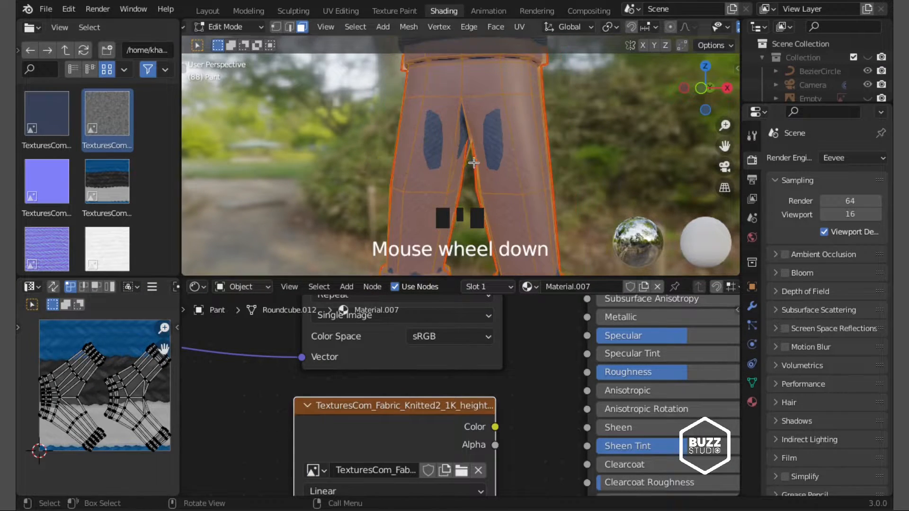
{"action": "scroll", "coordinate": [474, 162], "scroll_direction": "down", "scroll_amount": 2}
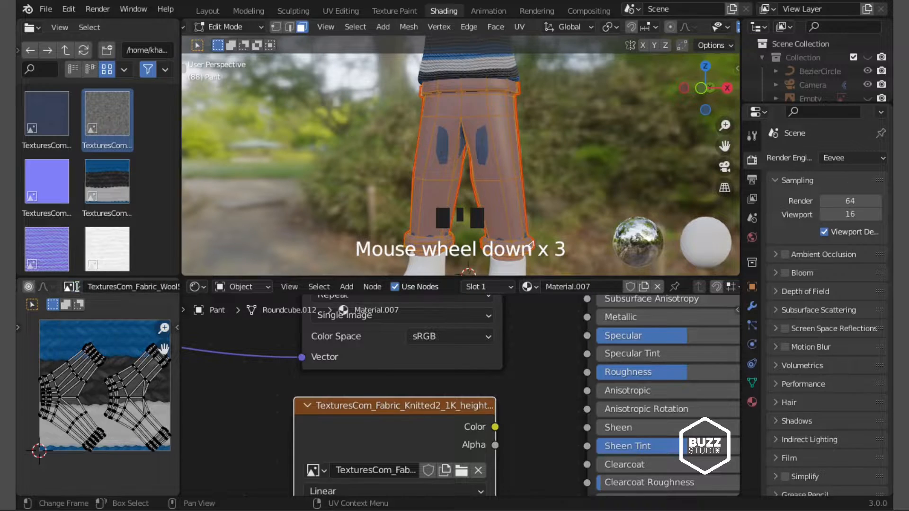
{"action": "left_click", "coordinate": [71, 287]}
{"action": "left_click", "coordinate": [142, 373]}
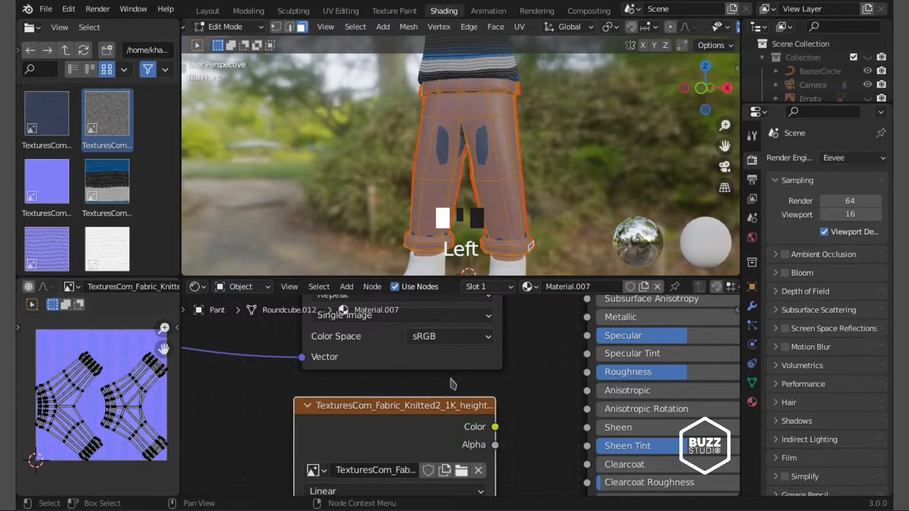
Step: Try the height texture's Color as the Roughness input and inspect the pants in Object Mode
{"action": "middle_click_drag", "start_coordinate": [477, 424], "coordinate": [392, 408]}
{"action": "left_click_drag", "start_coordinate": [480, 369], "coordinate": [501, 355]}
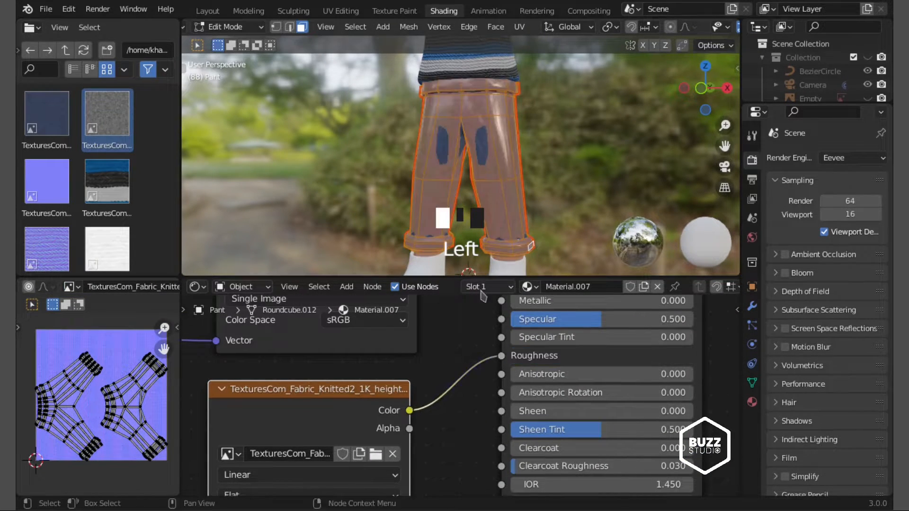
{"action": "scroll", "coordinate": [470, 249], "scroll_direction": "up", "scroll_amount": 3}
{"action": "key", "text": "Tab"}
{"action": "scroll", "coordinate": [524, 154], "scroll_direction": "down", "scroll_amount": 3}
{"action": "middle_click_drag", "start_coordinate": [524, 154], "coordinate": [468, 173]}
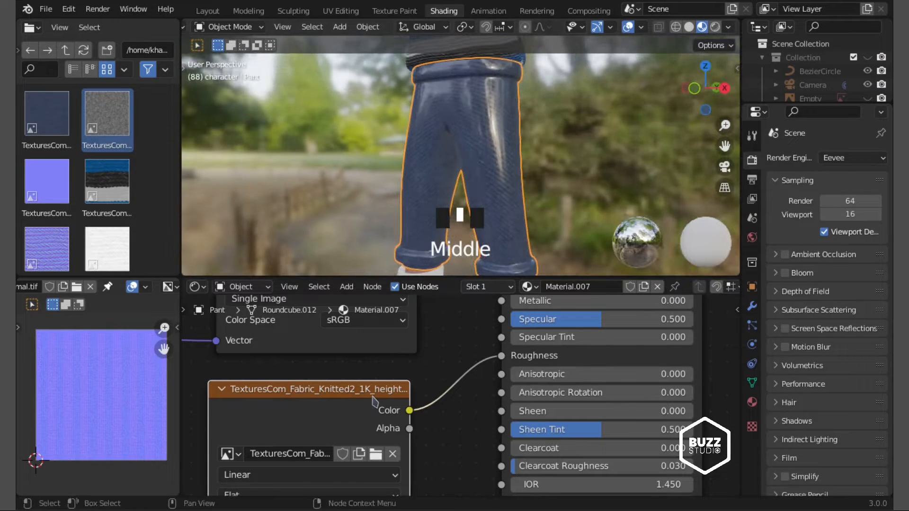
Step: Delete the height texture node and place a duplicate of the albedo texture node below the original
{"action": "key", "text": "Delete"}
{"action": "scroll", "coordinate": [374, 397], "scroll_direction": "down", "scroll_amount": 16}
{"action": "left_click", "coordinate": [407, 331]}
{"action": "key", "text": "shift+d"}
{"action": "left_click", "coordinate": [407, 404]}
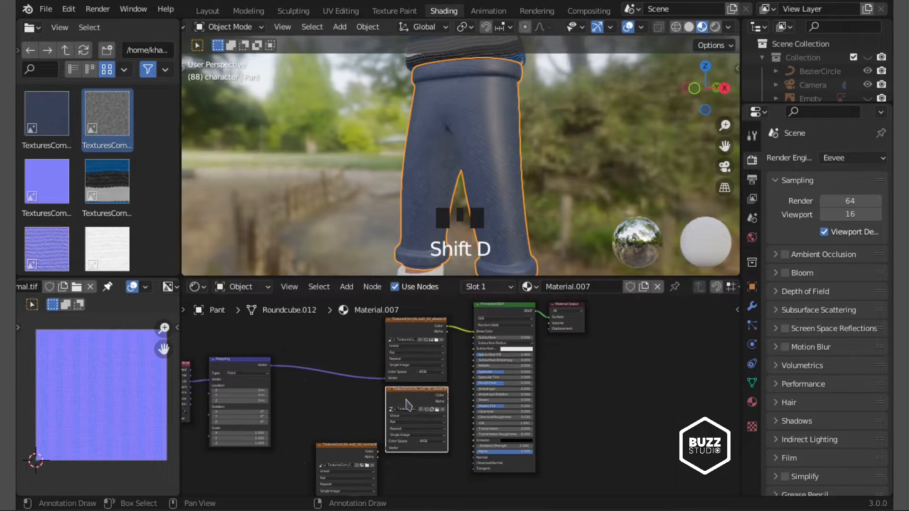
Step: Connect the Mapping node's Vector output to the duplicated albedo texture
{"action": "middle_click_drag", "start_coordinate": [382, 445], "coordinate": [357, 399]}
{"action": "left_click_drag", "start_coordinate": [328, 410], "coordinate": [339, 445]}
{"action": "scroll", "coordinate": [339, 446], "scroll_direction": "down", "scroll_amount": 2}
{"action": "middle_click_drag", "start_coordinate": [284, 360], "coordinate": [357, 392]}
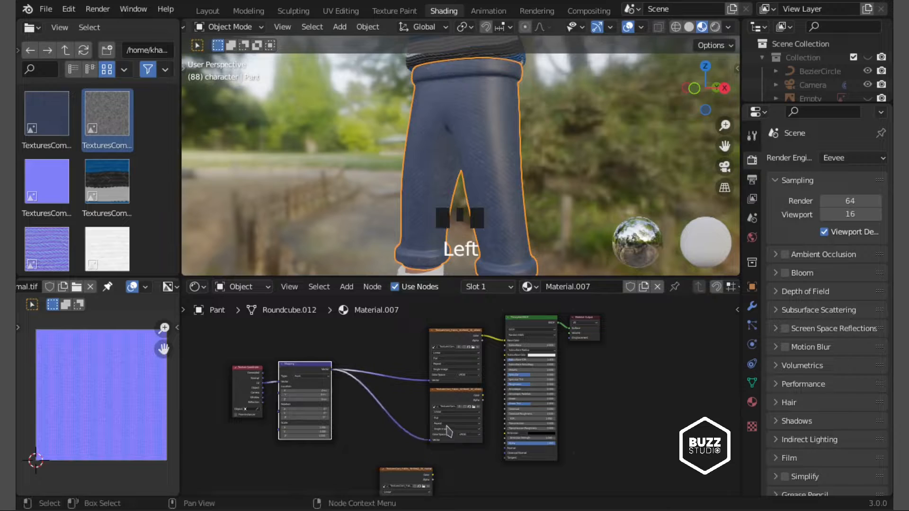
{"action": "scroll", "coordinate": [448, 431], "scroll_direction": "up", "scroll_amount": 2}
{"action": "middle_click_drag", "start_coordinate": [448, 431], "coordinate": [387, 413]}
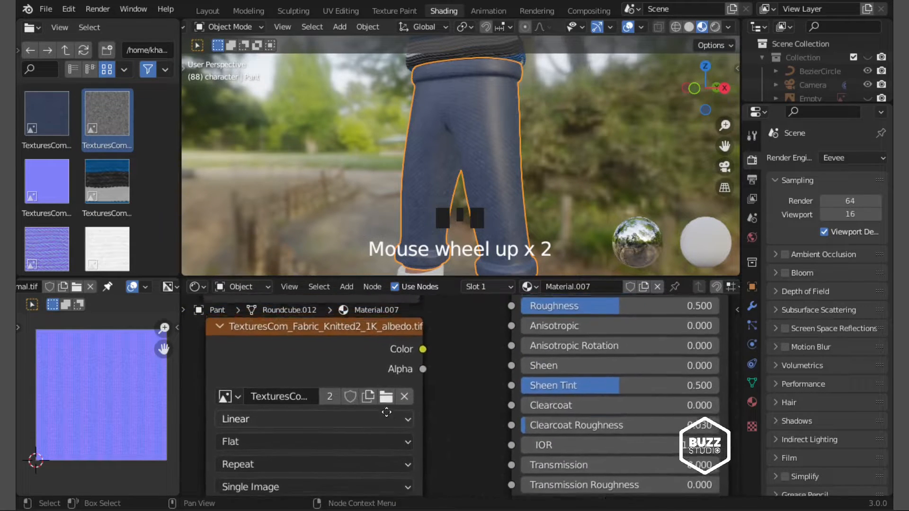
Step: Move the duplicated albedo texture away from the Principled BSDF and add a ColorRamp node between them
{"action": "scroll", "coordinate": [386, 412], "scroll_direction": "down", "scroll_amount": 8}
{"action": "left_click_drag", "start_coordinate": [404, 375], "coordinate": [275, 381]}
{"action": "key", "text": "shift+a"}
{"action": "left_click", "coordinate": [305, 354]}
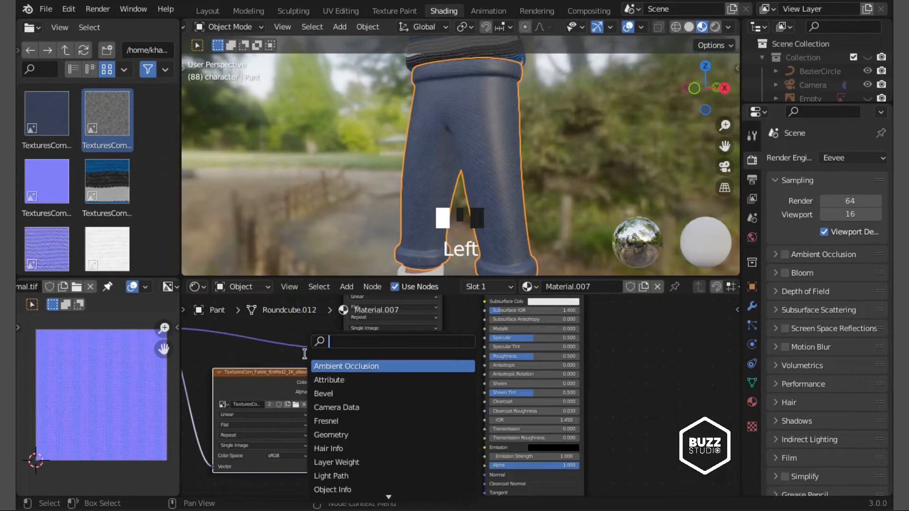
{"action": "key", "text": "Return"}
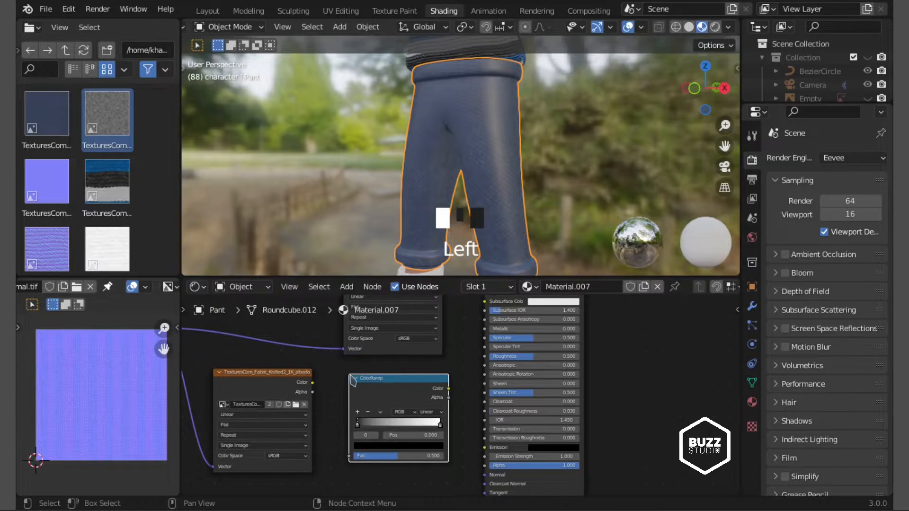
Step: Link the duplicated albedo texture's Color through the ColorRamp's Fac and Color sockets into the Principled BSDF's Roughness
{"action": "left_click", "coordinate": [443, 389]}
{"action": "scroll", "coordinate": [446, 393], "scroll_direction": "up", "scroll_amount": 2}
{"action": "left_click_drag", "start_coordinate": [441, 385], "coordinate": [498, 333]}
{"action": "scroll", "coordinate": [457, 393], "scroll_direction": "down", "scroll_amount": 2}
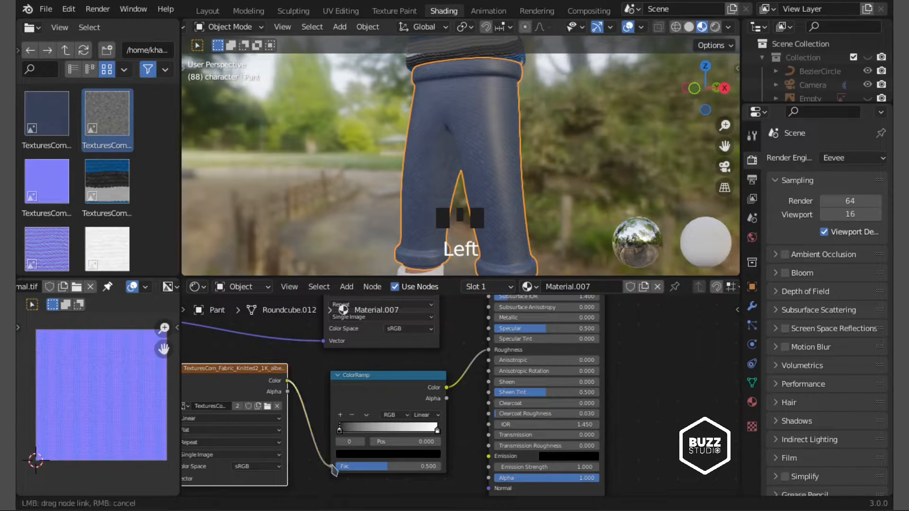
{"action": "left_click_drag", "start_coordinate": [334, 471], "coordinate": [330, 466]}
{"action": "scroll", "coordinate": [495, 166], "scroll_direction": "down", "scroll_amount": 2}
{"action": "key", "text": "KP_1"}
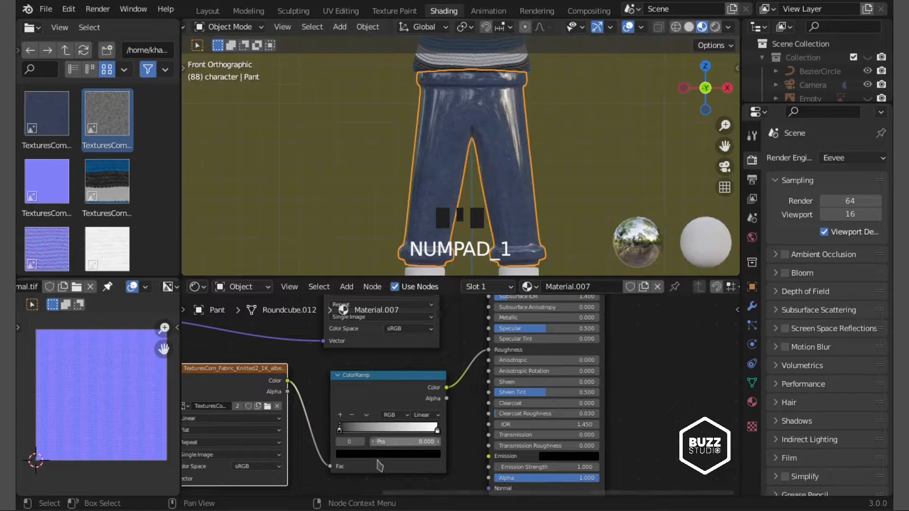
Step: Try moving the ColorRamp's white stop to 0.455 and shifting the black stop toward the white end
{"action": "scroll", "coordinate": [379, 466], "scroll_direction": "up", "scroll_amount": 3}
{"action": "left_click_drag", "start_coordinate": [503, 373], "coordinate": [378, 382]}
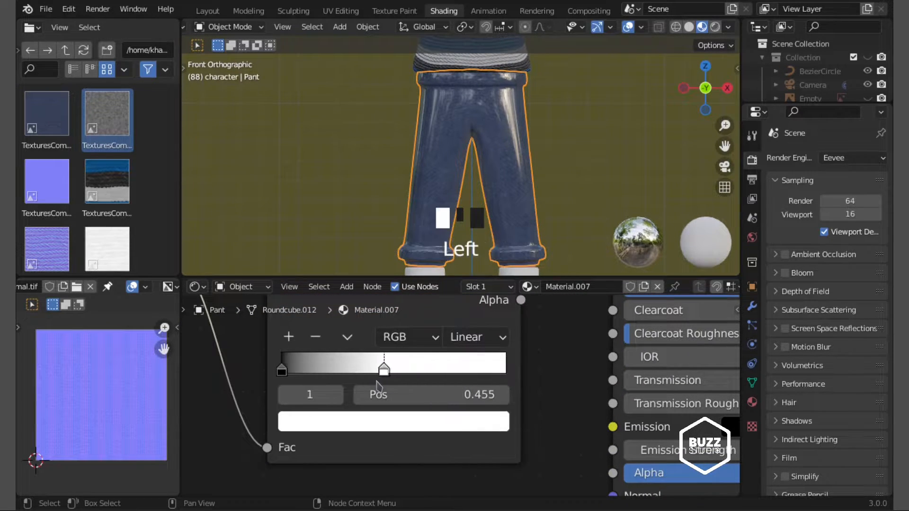
{"action": "left_click_drag", "start_coordinate": [288, 376], "coordinate": [486, 395]}
{"action": "right_click", "coordinate": [486, 395]}
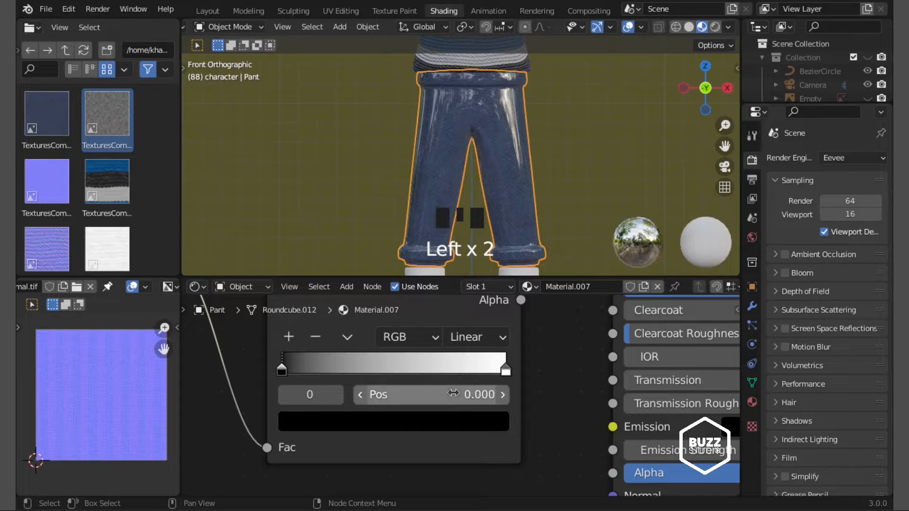
Step: Replace the Base Color texture with a fresh copy of the knitted-fabric albedo image and feed it from the Mapping node's Vector output
{"action": "scroll", "coordinate": [460, 395], "scroll_direction": "down", "scroll_amount": 10}
{"action": "middle_click_drag", "start_coordinate": [527, 351], "coordinate": [528, 369]}
{"action": "scroll", "coordinate": [429, 374], "scroll_direction": "up", "scroll_amount": 1}
{"action": "middle_click_drag", "start_coordinate": [415, 332], "coordinate": [421, 466]}
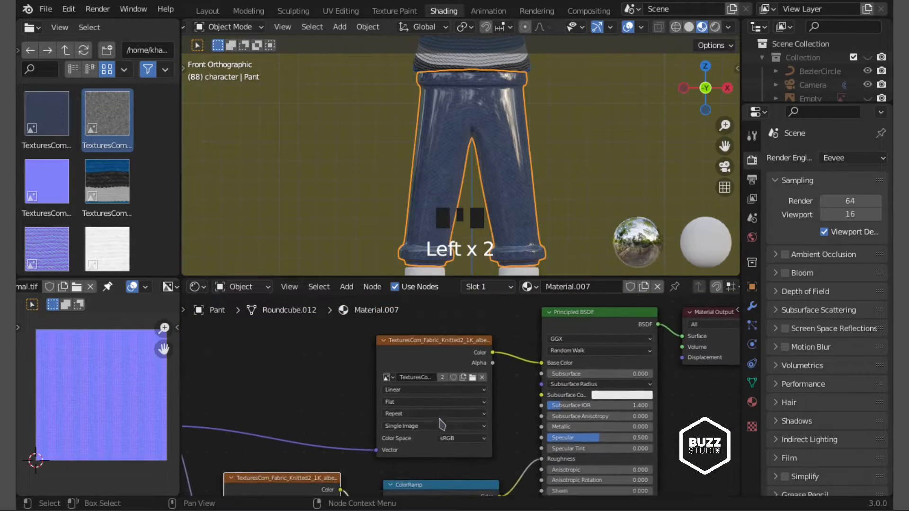
{"action": "scroll", "coordinate": [441, 420], "scroll_direction": "up", "scroll_amount": 4}
{"action": "left_click_drag", "start_coordinate": [46, 126], "coordinate": [290, 382]}
{"action": "key", "text": "Delete"}
{"action": "scroll", "coordinate": [287, 426], "scroll_direction": "down", "scroll_amount": 12}
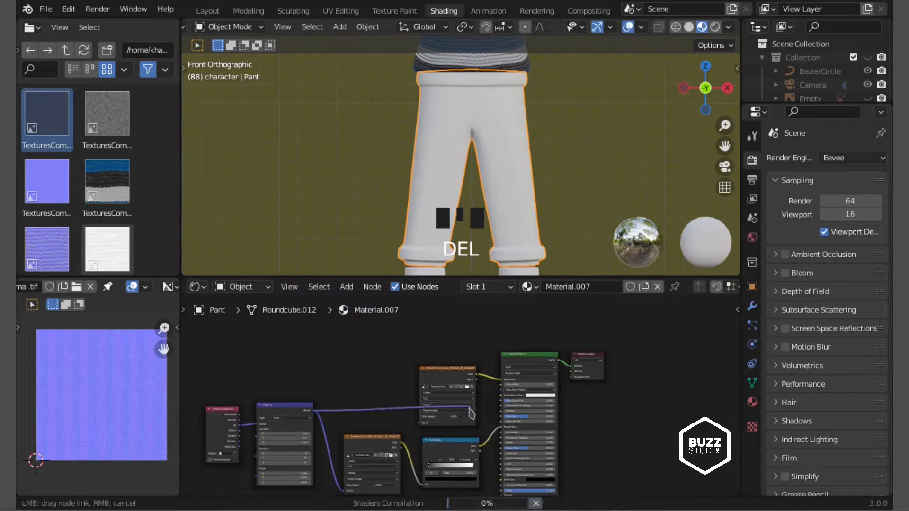
{"action": "left_click_drag", "start_coordinate": [470, 412], "coordinate": [422, 423]}
{"action": "left_click_drag", "start_coordinate": [314, 408], "coordinate": [332, 417]}
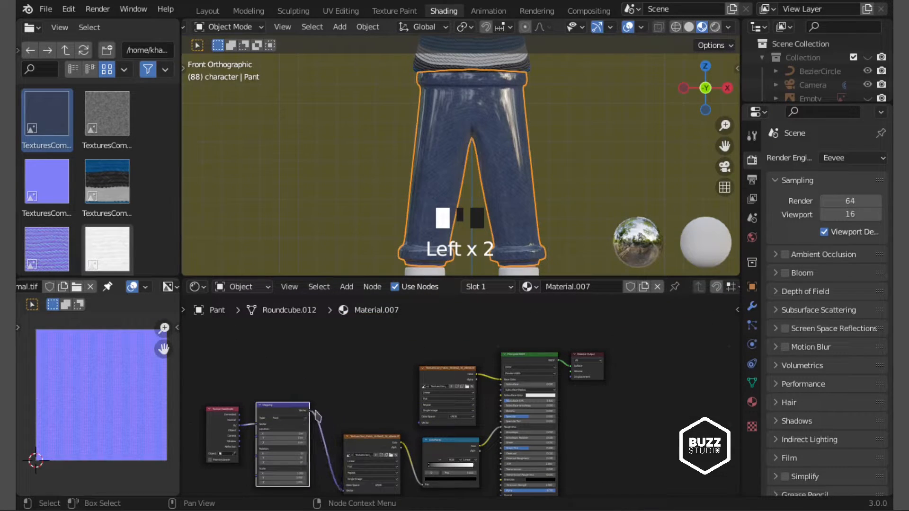
Step: Reverse the order of the ColorRamp's black and white stops and move both near the ramp's start, with black at 0.159
{"action": "scroll", "coordinate": [422, 446], "scroll_direction": "up", "scroll_amount": 4}
{"action": "middle_click_drag", "start_coordinate": [436, 440], "coordinate": [419, 377]}
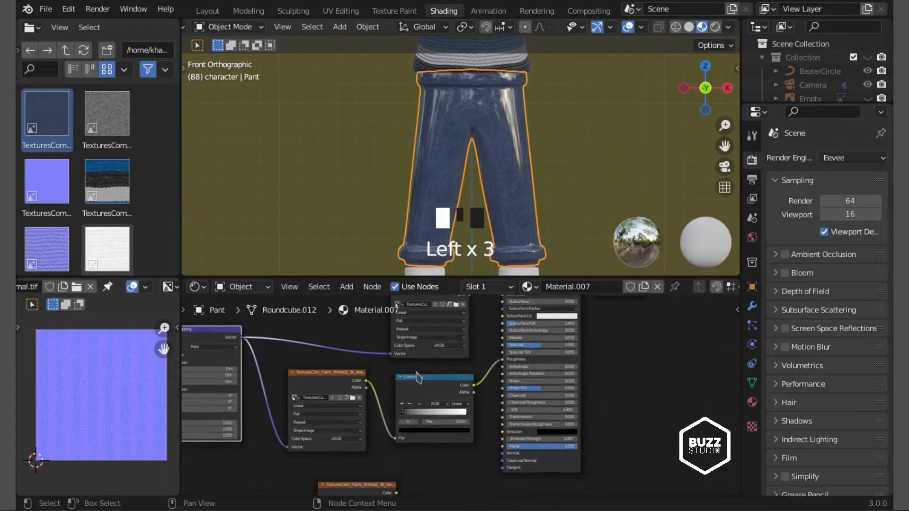
{"action": "scroll", "coordinate": [428, 382], "scroll_direction": "up", "scroll_amount": 15}
{"action": "middle_click_drag", "start_coordinate": [413, 417], "coordinate": [389, 459]}
{"action": "left_click_drag", "start_coordinate": [313, 423], "coordinate": [463, 425]}
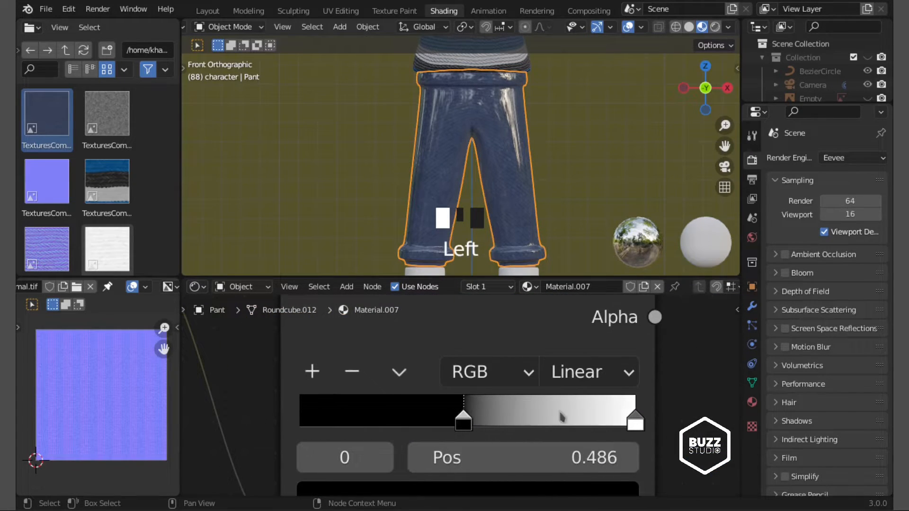
{"action": "left_click_drag", "start_coordinate": [635, 423], "coordinate": [617, 427]}
{"action": "left_click_drag", "start_coordinate": [464, 424], "coordinate": [643, 445]}
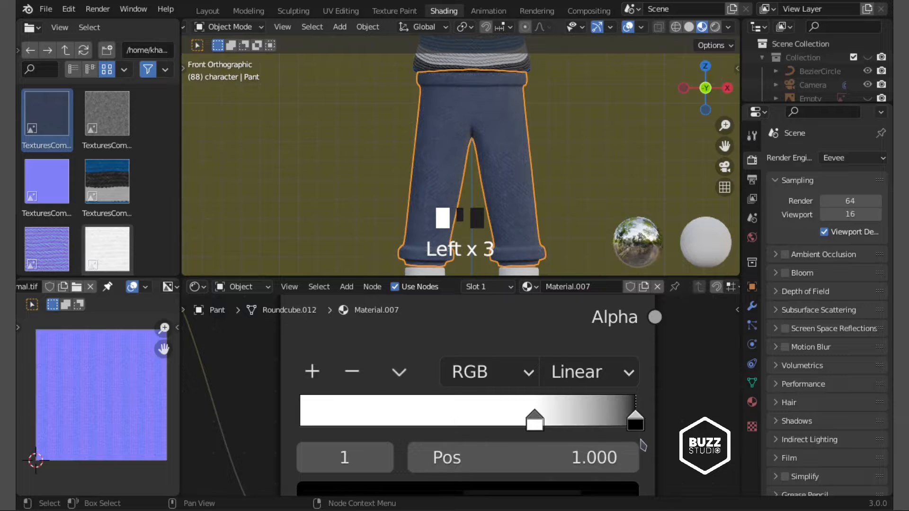
{"action": "left_click_drag", "start_coordinate": [536, 421], "coordinate": [327, 422]}
{"action": "left_click_drag", "start_coordinate": [564, 421], "coordinate": [364, 442]}
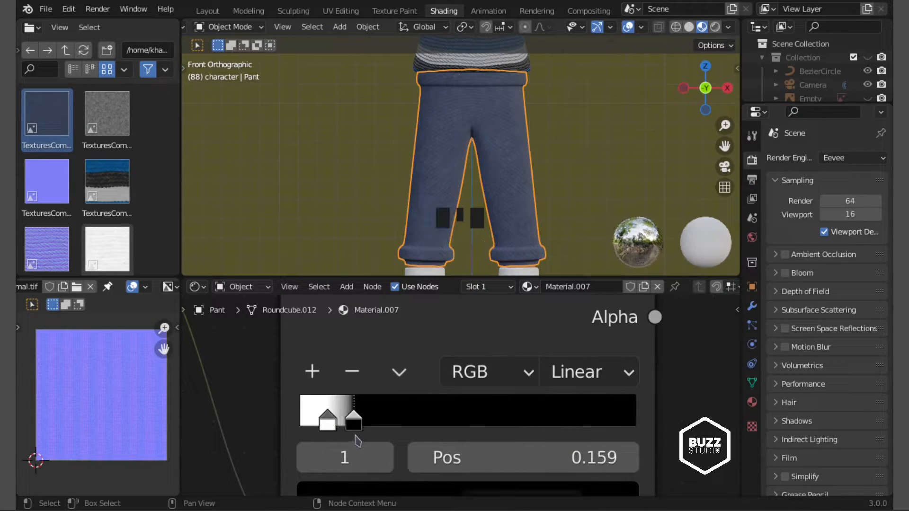
{"action": "middle_click_drag", "start_coordinate": [502, 180], "coordinate": [537, 193]}
{"action": "scroll", "coordinate": [514, 189], "scroll_direction": "up", "scroll_amount": 8}
{"action": "scroll", "coordinate": [457, 207], "scroll_direction": "down", "scroll_amount": 6}
Step: Bring the normal texture node closer to the Principled BSDF and add a Bump node between them
{"action": "scroll", "coordinate": [458, 338], "scroll_direction": "down", "scroll_amount": 2}
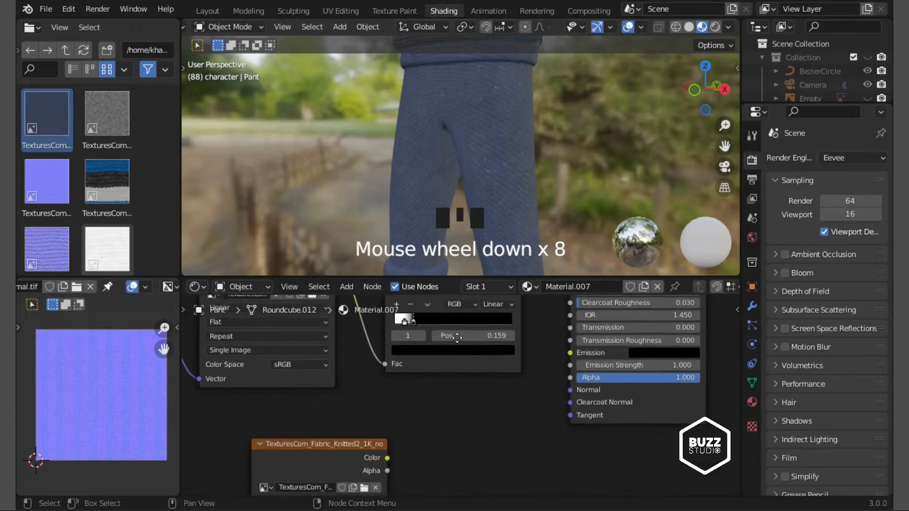
{"action": "scroll", "coordinate": [458, 337], "scroll_direction": "up", "scroll_amount": 1}
{"action": "middle_click_drag", "start_coordinate": [457, 337], "coordinate": [484, 287]}
{"action": "left_click_drag", "start_coordinate": [392, 414], "coordinate": [528, 385]}
{"action": "key", "text": "shift+a"}
{"action": "left_click", "coordinate": [523, 350]}
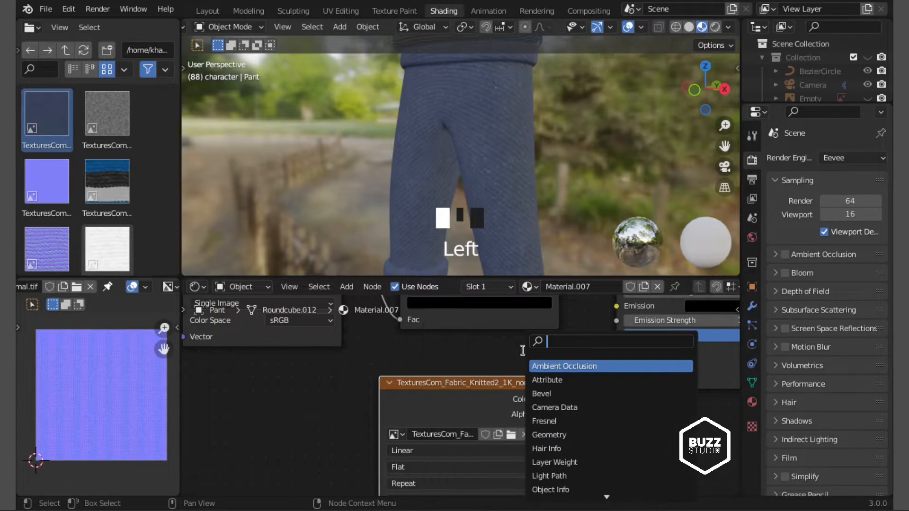
{"action": "type", "text": "b"}
{"action": "key", "text": "Return"}
{"action": "left_click", "coordinate": [565, 408]}
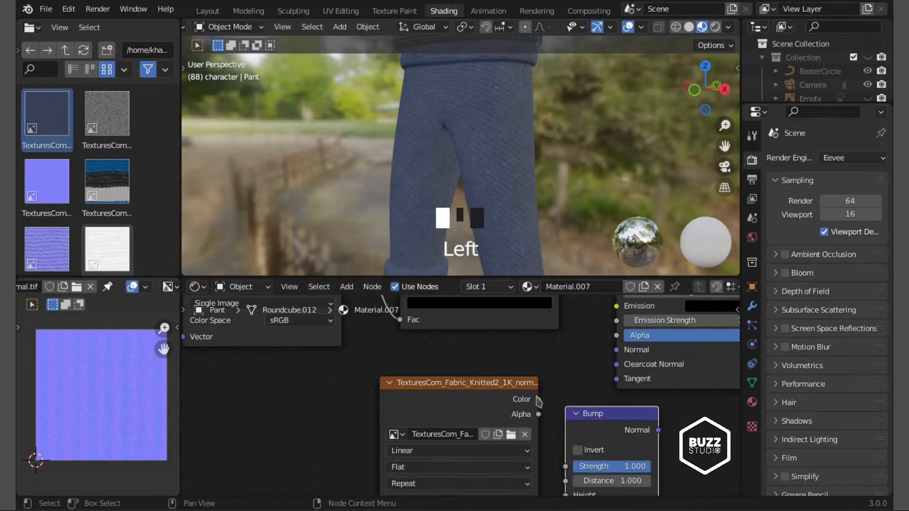
{"action": "left_click_drag", "start_coordinate": [587, 413], "coordinate": [508, 432]}
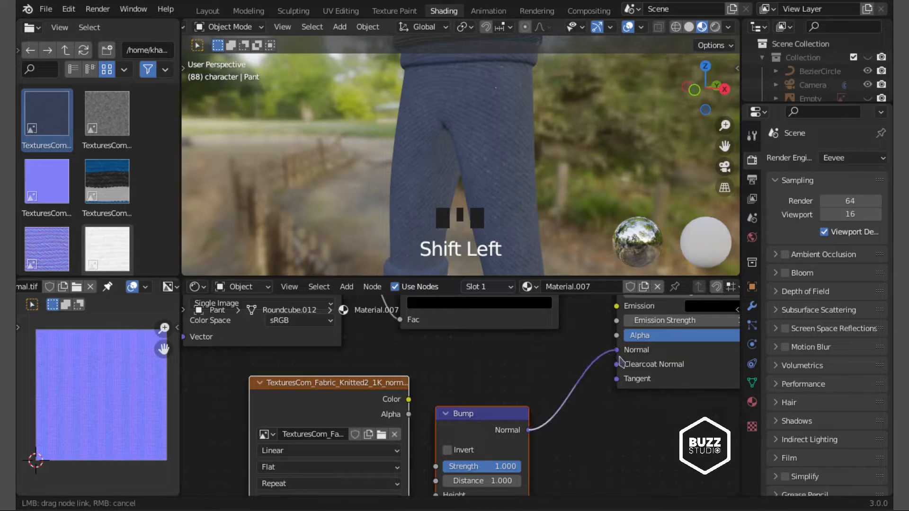
Step: Wire the Mapping node through the normal texture and the Bump's Height into the Principled BSDF's Normal, and check the pants
{"action": "left_click_drag", "start_coordinate": [622, 363], "coordinate": [620, 360]}
{"action": "scroll", "coordinate": [407, 407], "scroll_direction": "down", "scroll_amount": 5}
{"action": "scroll", "coordinate": [416, 359], "scroll_direction": "up", "scroll_amount": 5}
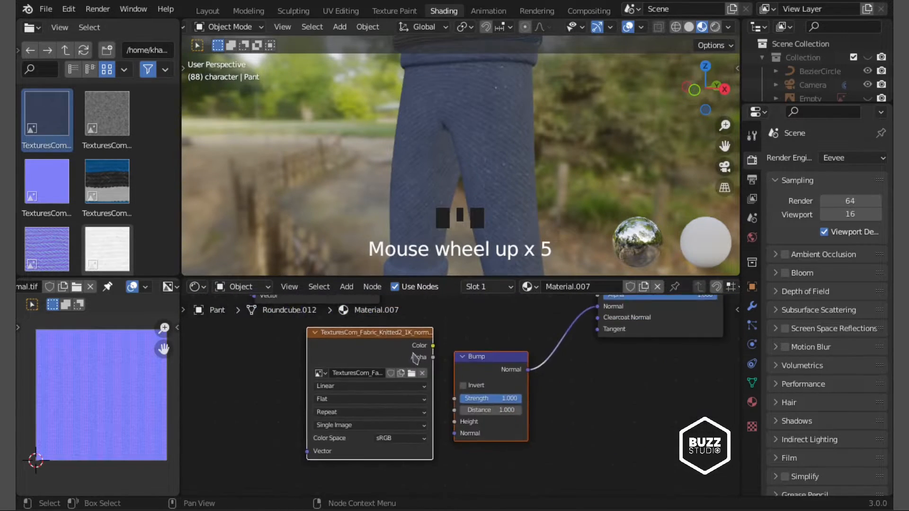
{"action": "scroll", "coordinate": [416, 358], "scroll_direction": "up", "scroll_amount": 3}
{"action": "scroll", "coordinate": [450, 454], "scroll_direction": "down", "scroll_amount": 4}
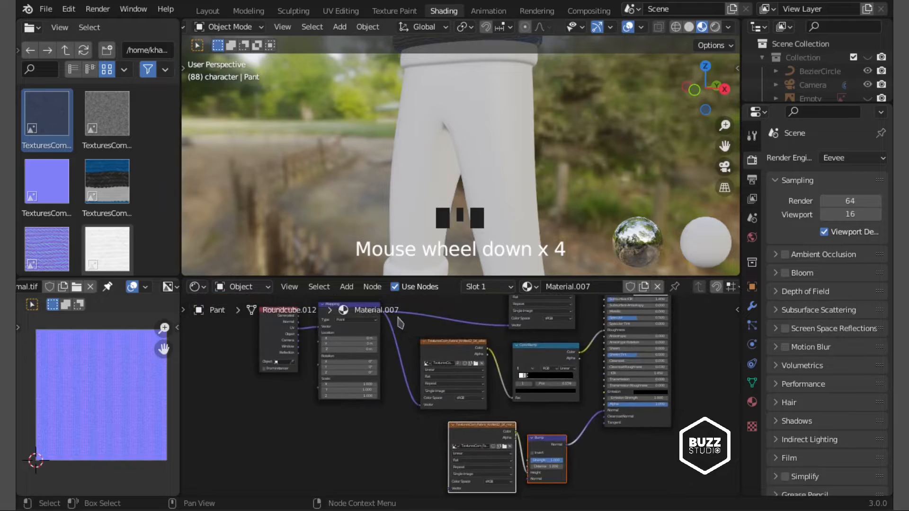
{"action": "left_click_drag", "start_coordinate": [380, 312], "coordinate": [449, 431]}
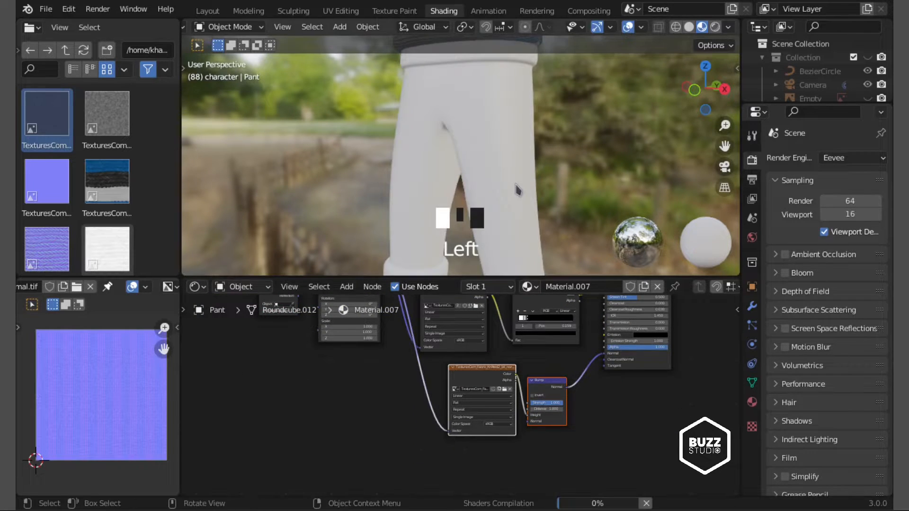
{"action": "key", "text": "KP_1"}
{"action": "scroll", "coordinate": [526, 182], "scroll_direction": "up", "scroll_amount": 1}
{"action": "scroll", "coordinate": [516, 166], "scroll_direction": "down", "scroll_amount": 7}
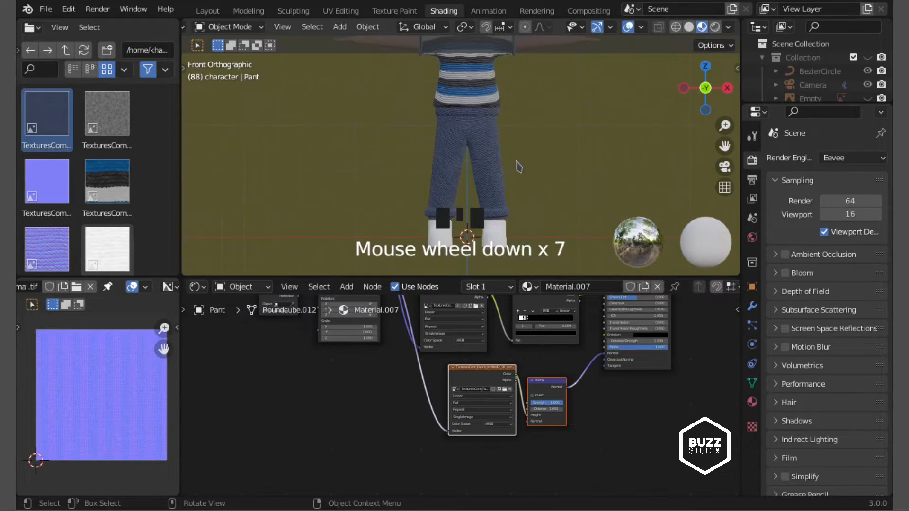
{"action": "middle_click_drag", "start_coordinate": [516, 166], "coordinate": [543, 205]}
{"action": "key", "text": "KP_1"}
Step: Select the waistband's face loop in Edit Mode, grow the selection once, and assign it to a second material slot
{"action": "scroll", "coordinate": [511, 156], "scroll_direction": "up", "scroll_amount": 6}
{"action": "scroll", "coordinate": [544, 206], "scroll_direction": "up", "scroll_amount": 2}
{"action": "scroll", "coordinate": [544, 190], "scroll_direction": "up", "scroll_amount": 2}
{"action": "middle_click_drag", "start_coordinate": [543, 167], "coordinate": [548, 143], "text": "shift"}
{"action": "key", "text": "Tab"}
{"action": "left_click", "coordinate": [518, 168], "text": "alt"}
{"action": "key", "text": "ctrl+KP_Add"}
{"action": "left_click", "coordinate": [510, 287]}
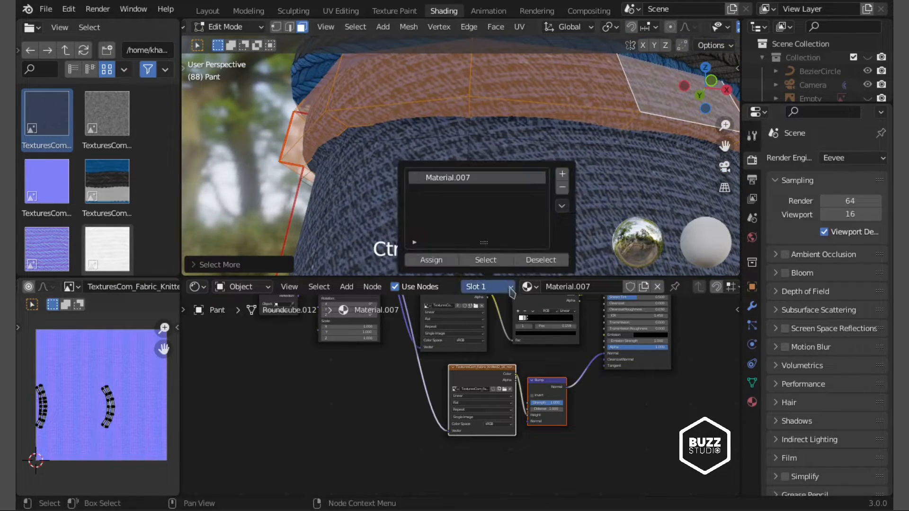
{"action": "left_click", "coordinate": [561, 177]}
{"action": "left_click", "coordinate": [427, 286]}
{"action": "left_click", "coordinate": [367, 260]}
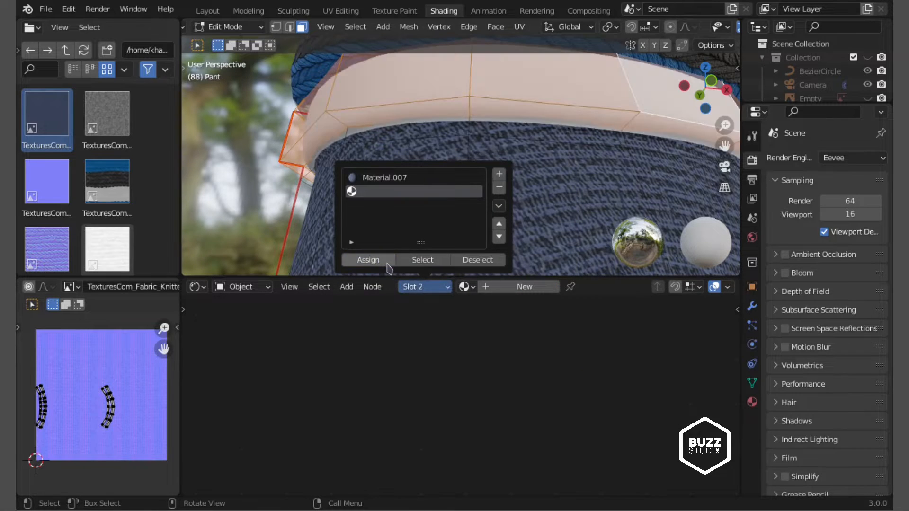
Step: Create a new material in the second slot and set its Base Color to dark red
{"action": "scroll", "coordinate": [567, 147], "scroll_direction": "down", "scroll_amount": 4}
{"action": "key", "text": "KP_1"}
{"action": "left_click", "coordinate": [496, 287]}
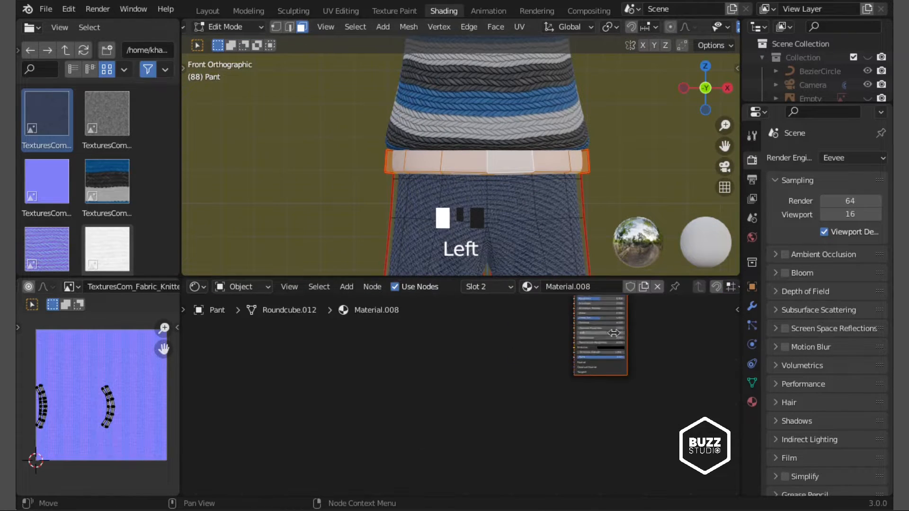
{"action": "left_click", "coordinate": [520, 365]}
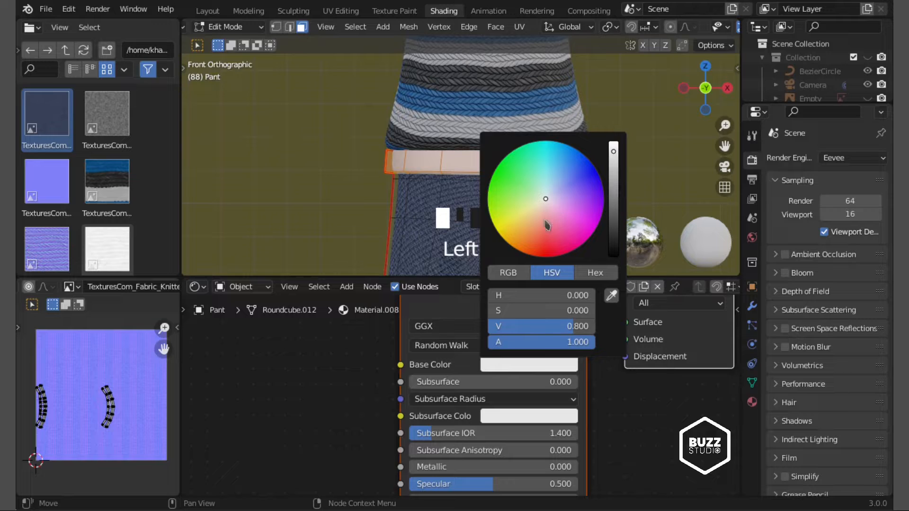
{"action": "left_click_drag", "start_coordinate": [614, 152], "coordinate": [614, 185]}
{"action": "scroll", "coordinate": [473, 400], "scroll_direction": "down", "scroll_amount": 3}
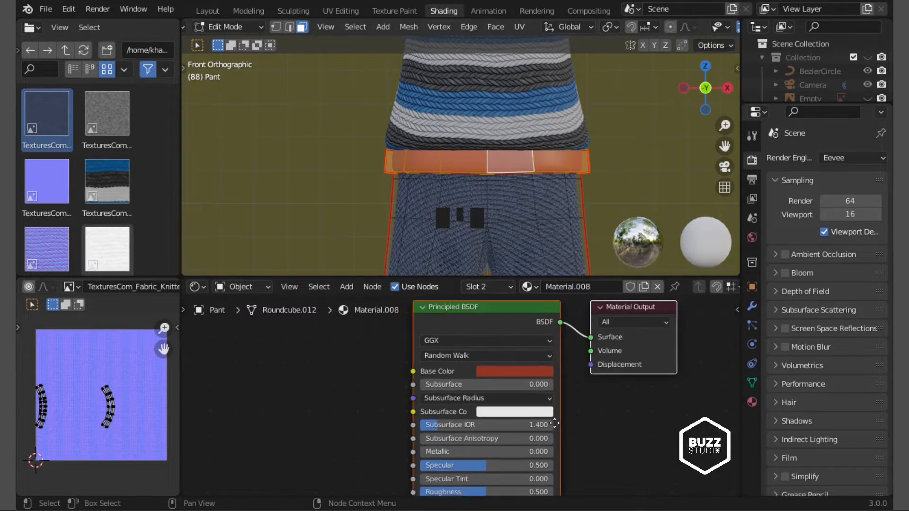
Step: Set the red waistband material's Roughness to 0.582 and view the belt in Object Mode
{"action": "middle_click_drag", "start_coordinate": [507, 493], "coordinate": [499, 380]}
{"action": "scroll", "coordinate": [499, 380], "scroll_direction": "up", "scroll_amount": 3}
{"action": "middle_click_drag", "start_coordinate": [537, 196], "coordinate": [559, 185]}
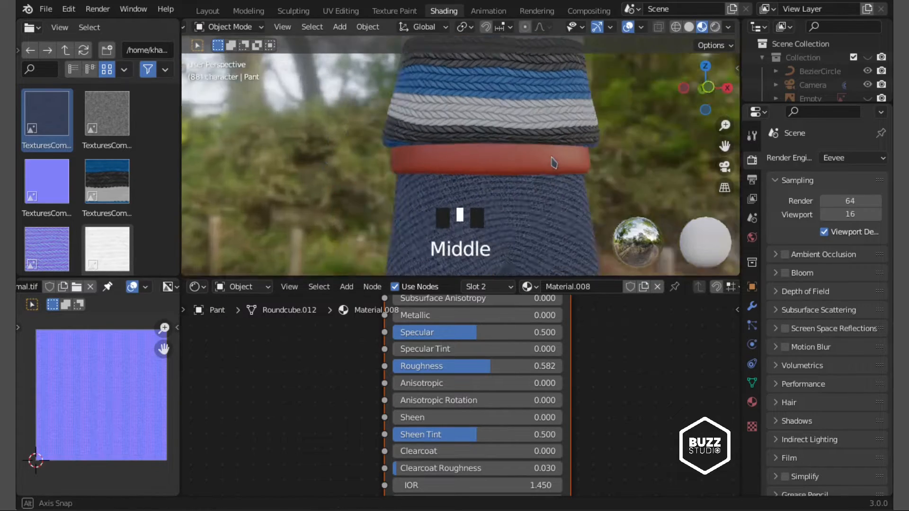
Step: Select the faces of one segment of the red waistband, using wireframe shading to include its hidden inner faces
{"action": "scroll", "coordinate": [559, 184], "scroll_direction": "up", "scroll_amount": 2}
{"action": "left_click", "coordinate": [544, 142]}
{"action": "left_click", "coordinate": [617, 155], "text": "shift"}
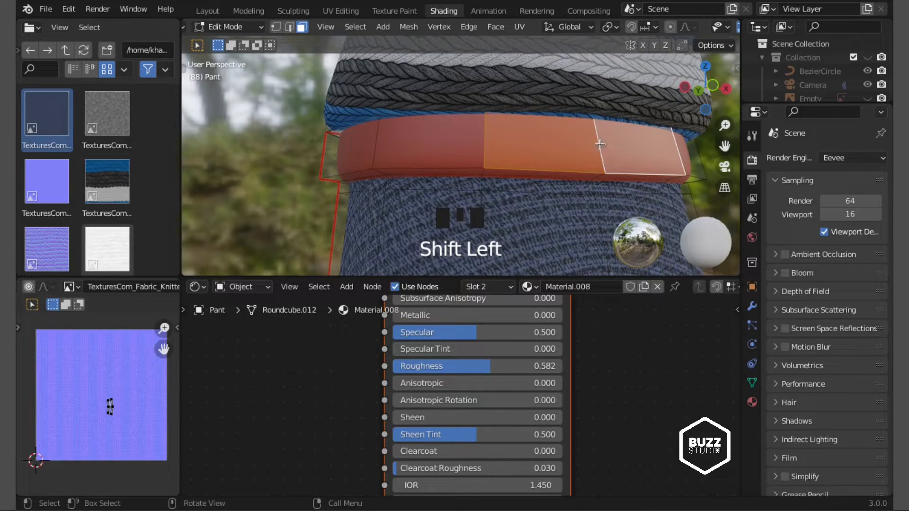
{"action": "left_click", "coordinate": [572, 177], "text": "shift"}
{"action": "left_click", "coordinate": [545, 138]}
{"action": "left_click", "coordinate": [585, 142], "text": "shift"}
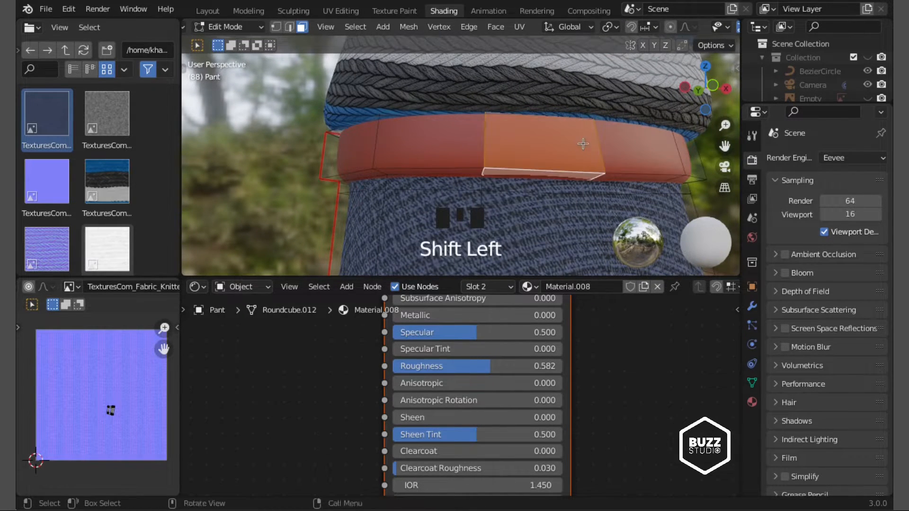
{"action": "mouse_move", "coordinate": [584, 142]}
{"action": "middle_mouse_down"}
{"action": "mouse_move", "coordinate": [593, 203]}
{"action": "mouse_move", "coordinate": [651, 244]}
{"action": "mouse_move", "coordinate": [601, 189]}
{"action": "middle_mouse_up"}
{"action": "key", "text": "z"}
{"action": "left_click", "coordinate": [544, 205]}
{"action": "scroll", "coordinate": [569, 204], "scroll_direction": "up", "scroll_amount": 2}
{"action": "left_click", "coordinate": [651, 244], "text": "shift"}
{"action": "scroll", "coordinate": [630, 233], "scroll_direction": "down", "scroll_amount": 2}
Step: Add a third material slot to the pants and assign the selected waistband segment to it in Material Preview
{"action": "left_click", "coordinate": [488, 286]}
{"action": "left_click", "coordinate": [563, 177]}
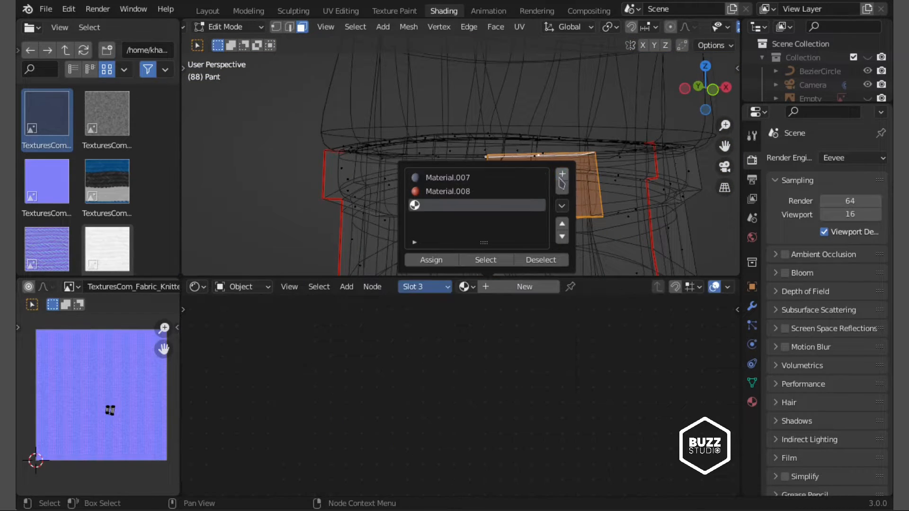
{"action": "left_click", "coordinate": [589, 173]}
{"action": "scroll", "coordinate": [595, 183], "scroll_direction": "down", "scroll_amount": 3}
{"action": "scroll", "coordinate": [595, 183], "scroll_direction": "up", "scroll_amount": 2}
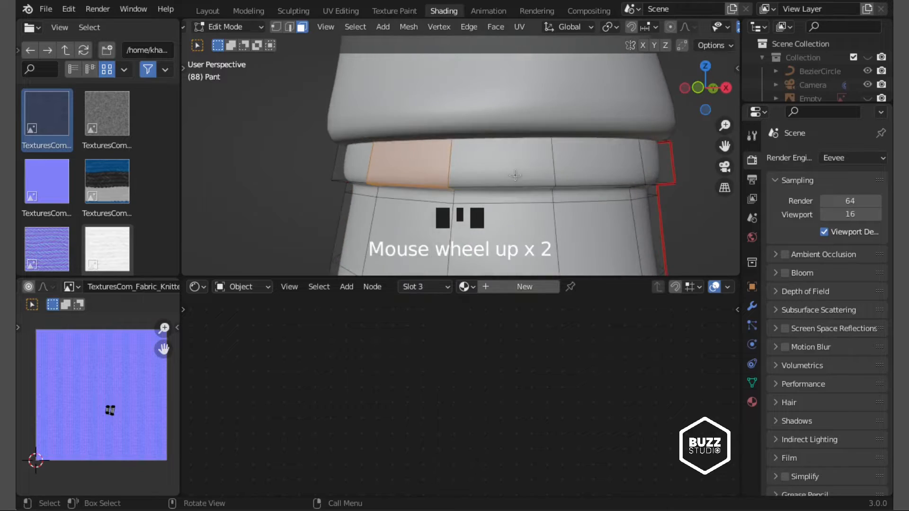
{"action": "middle_click_drag", "start_coordinate": [595, 182], "coordinate": [507, 174]}
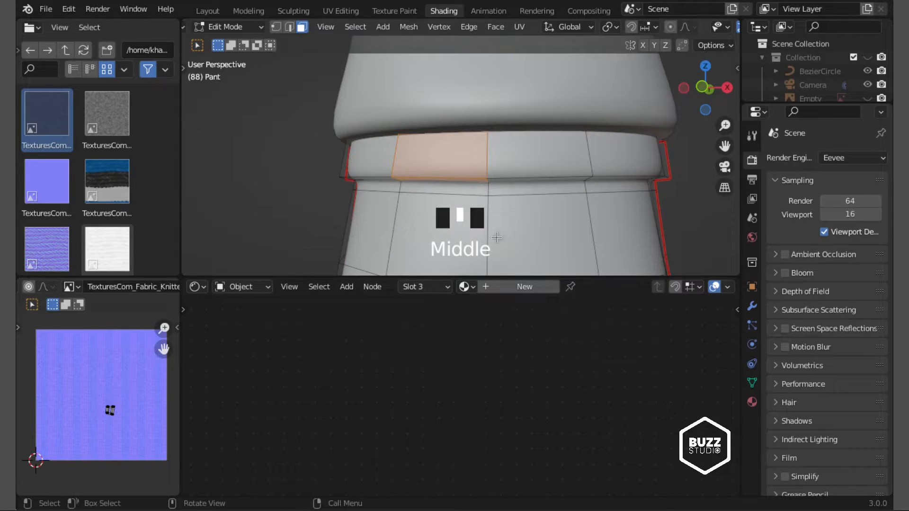
{"action": "middle_click_drag", "start_coordinate": [677, 22], "coordinate": [647, 24]}
{"action": "left_click", "coordinate": [730, 27]}
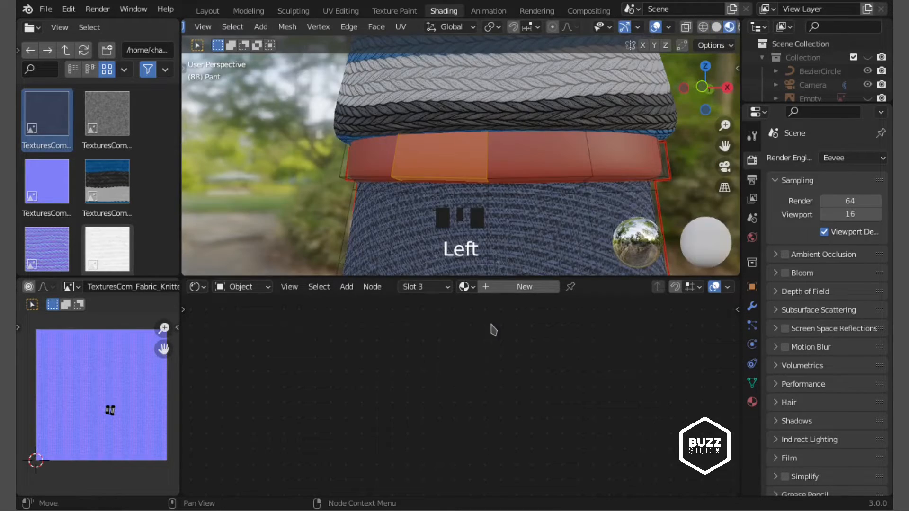
{"action": "left_click", "coordinate": [436, 288]}
{"action": "left_click", "coordinate": [426, 260]}
Step: Create a new material in the third slot with Metallic at 0.323 and a light gray Base Color
{"action": "left_click", "coordinate": [524, 287]}
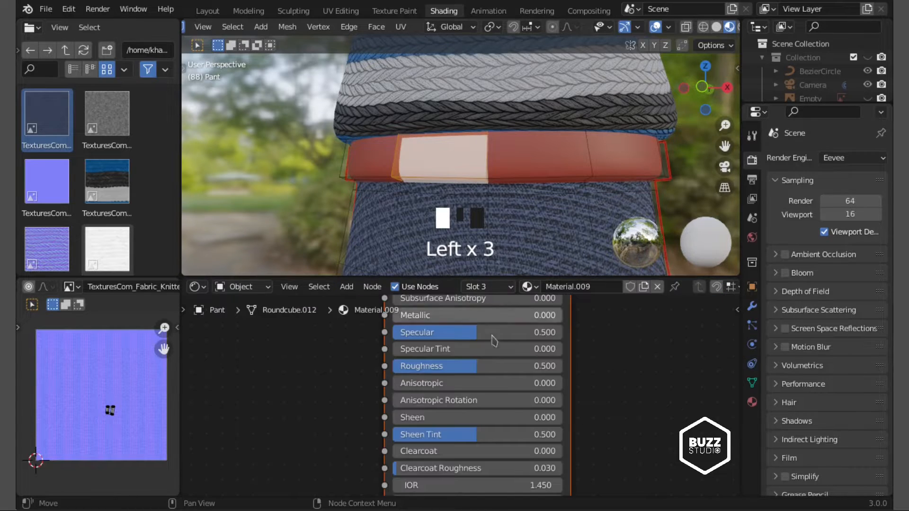
{"action": "scroll", "coordinate": [497, 389], "scroll_direction": "up", "scroll_amount": 3}
{"action": "middle_click_drag", "start_coordinate": [473, 349], "coordinate": [463, 379]}
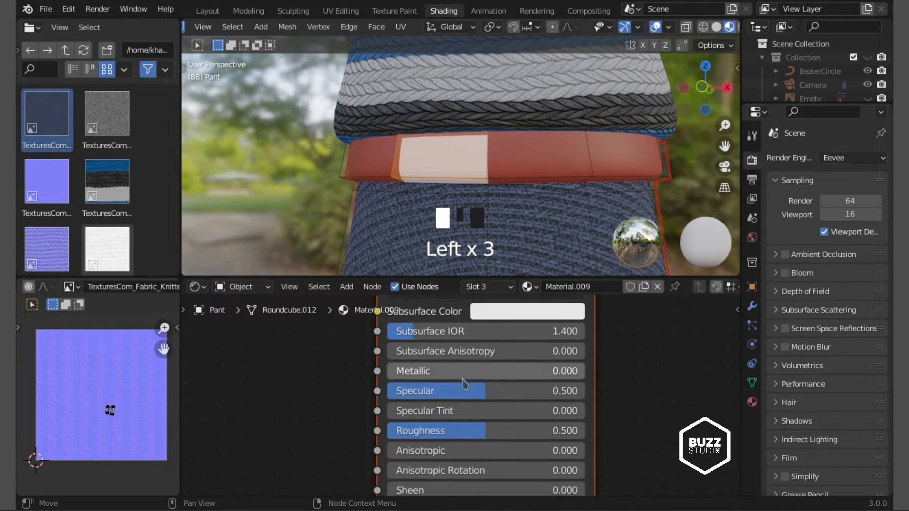
{"action": "middle_click_drag", "start_coordinate": [441, 347], "coordinate": [432, 405]}
{"action": "left_click_drag", "start_coordinate": [438, 431], "coordinate": [448, 431]}
{"action": "middle_click_drag", "start_coordinate": [471, 370], "coordinate": [469, 419]}
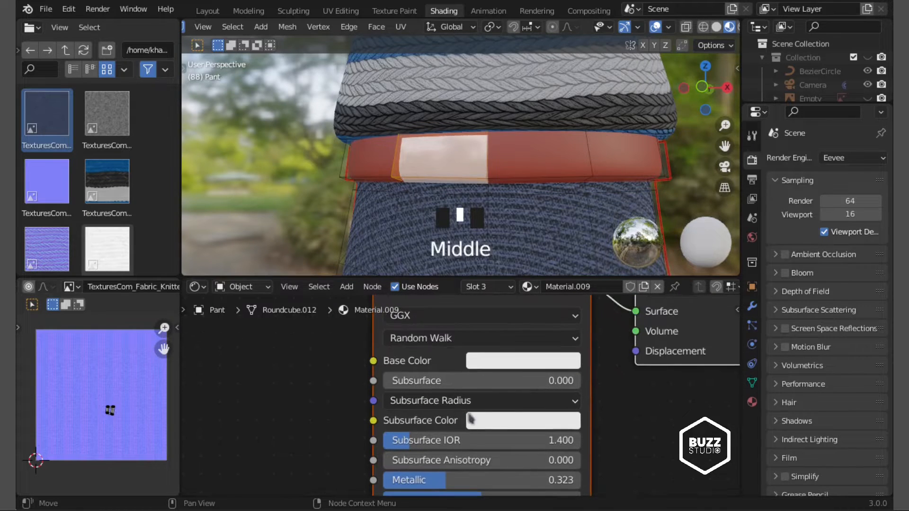
{"action": "left_click", "coordinate": [571, 359]}
{"action": "left_click", "coordinate": [625, 150]}
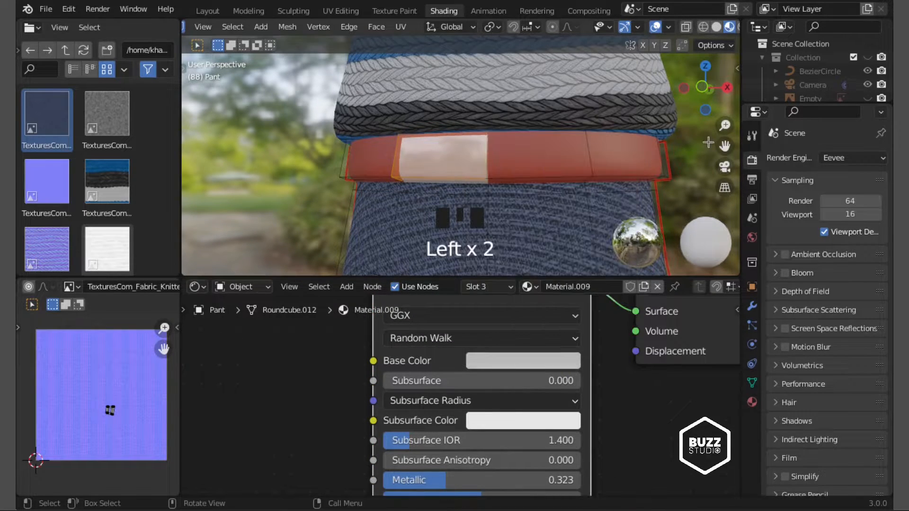
Step: Examine the belt, clothing and head of the character from the front in Object Mode
{"action": "scroll", "coordinate": [564, 173], "scroll_direction": "down", "scroll_amount": 8}
{"action": "key", "text": "Tab"}
{"action": "scroll", "coordinate": [565, 173], "scroll_direction": "up", "scroll_amount": 2}
{"action": "middle_click_drag", "start_coordinate": [564, 173], "coordinate": [525, 199]}
{"action": "scroll", "coordinate": [568, 190], "scroll_direction": "down", "scroll_amount": 4}
{"action": "key", "text": "KP_1"}
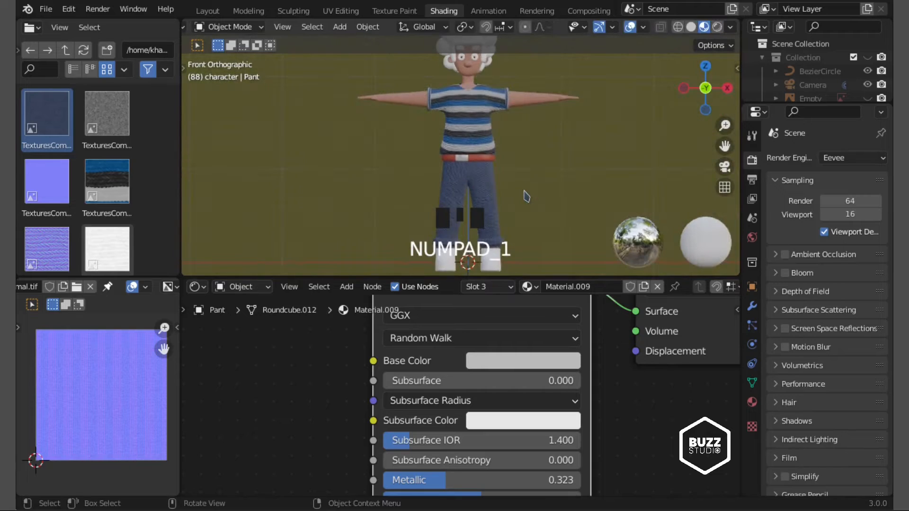
{"action": "scroll", "coordinate": [525, 197], "scroll_direction": "up", "scroll_amount": 3}
{"action": "mouse_move", "coordinate": [512, 116]}
{"action": "middle_mouse_down", "text": "shift"}
{"action": "mouse_move", "coordinate": [510, 195]}
{"action": "mouse_move", "coordinate": [500, 124]}
{"action": "middle_mouse_up", "text": "shift"}
{"action": "scroll", "coordinate": [510, 195], "scroll_direction": "down", "scroll_amount": 1}
{"action": "scroll", "coordinate": [507, 178], "scroll_direction": "up", "scroll_amount": 1}
{"action": "scroll", "coordinate": [500, 124], "scroll_direction": "down", "scroll_amount": 2}
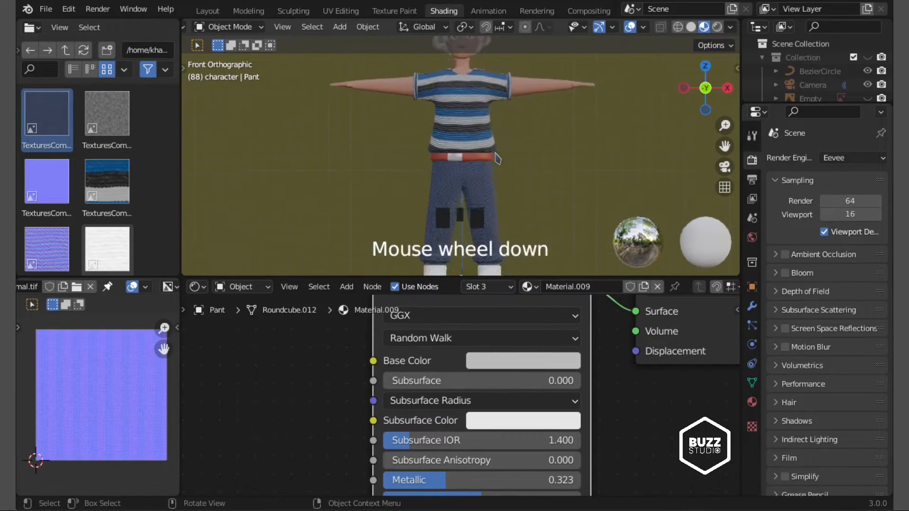
{"action": "scroll", "coordinate": [486, 204], "scroll_direction": "up", "scroll_amount": 2}
{"action": "middle_click_drag", "start_coordinate": [486, 203], "coordinate": [467, 146], "text": "shift"}
{"action": "scroll", "coordinate": [469, 123], "scroll_direction": "down", "scroll_amount": 3}
{"action": "scroll", "coordinate": [481, 204], "scroll_direction": "up", "scroll_amount": 4}
{"action": "middle_click_drag", "start_coordinate": [481, 204], "coordinate": [466, 211]}
{"action": "middle_click_drag", "start_coordinate": [467, 211], "coordinate": [468, 213], "text": "shift"}
{"action": "scroll", "coordinate": [468, 213], "scroll_direction": "down", "scroll_amount": 4}
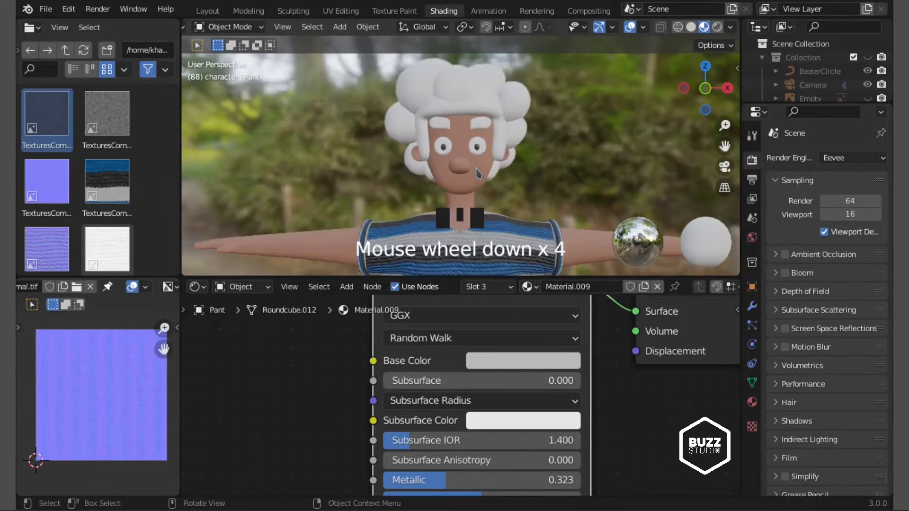
Step: Create a new material for the character's hair and set its Base Color to light blue
{"action": "scroll", "coordinate": [501, 123], "scroll_direction": "up", "scroll_amount": 2}
{"action": "left_click", "coordinate": [501, 123]}
{"action": "left_click", "coordinate": [501, 123]}
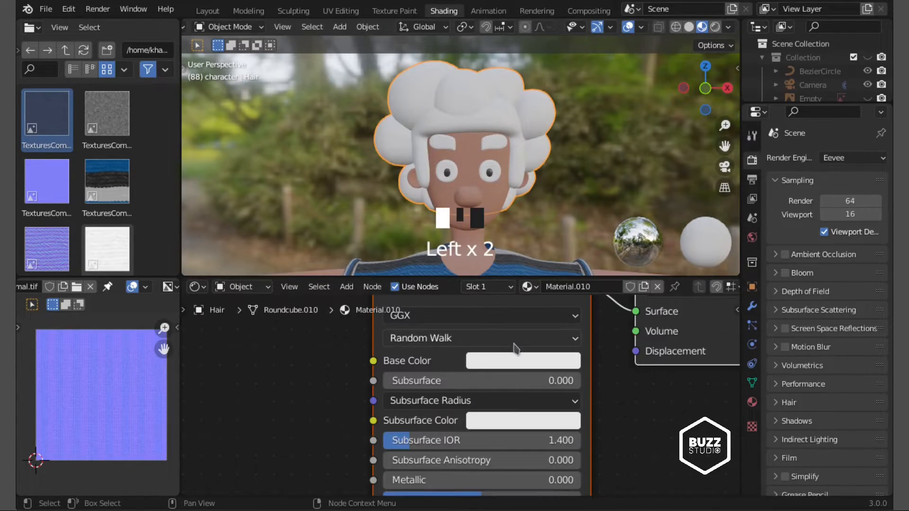
{"action": "left_click", "coordinate": [516, 389]}
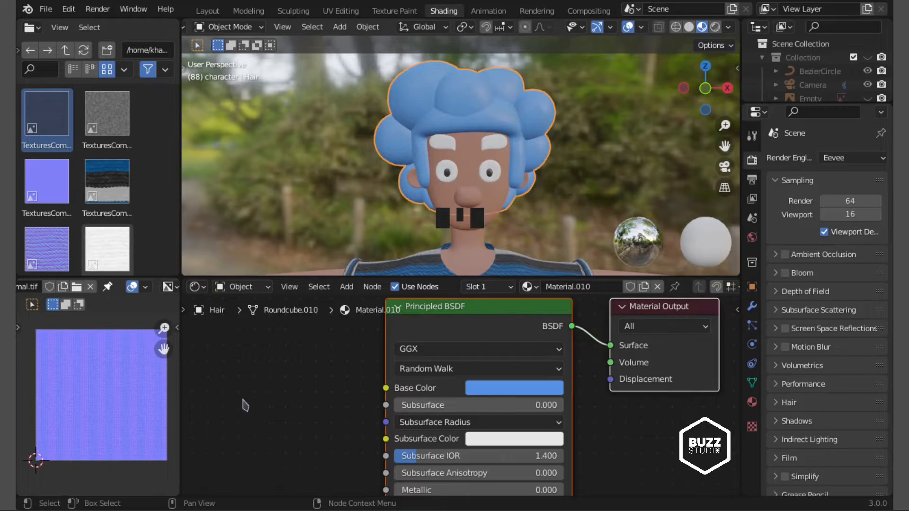
Step: Give the eyebrows the hair's blue material, Material.010, in place of a newly created one
{"action": "middle_click_drag", "start_coordinate": [473, 164], "coordinate": [512, 166]}
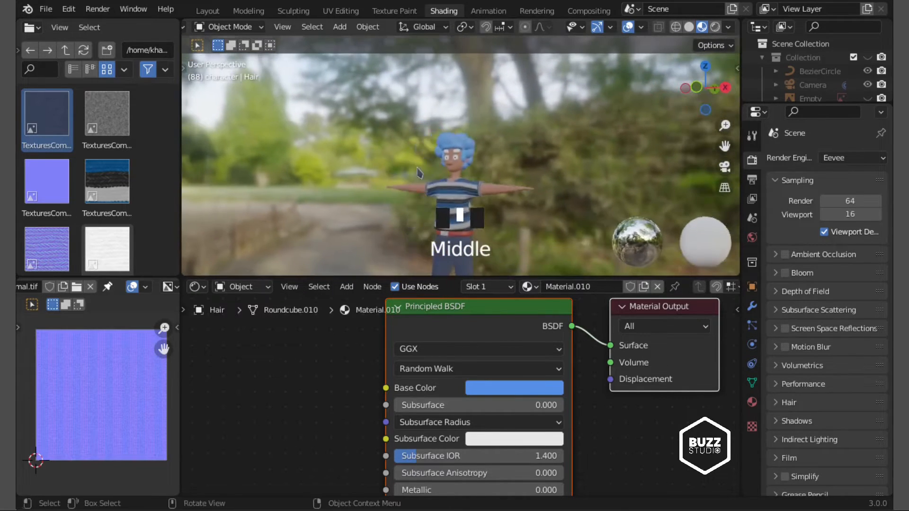
{"action": "scroll", "coordinate": [474, 165], "scroll_direction": "up", "scroll_amount": 10}
{"action": "left_click", "coordinate": [445, 138]}
{"action": "left_click", "coordinate": [516, 286]}
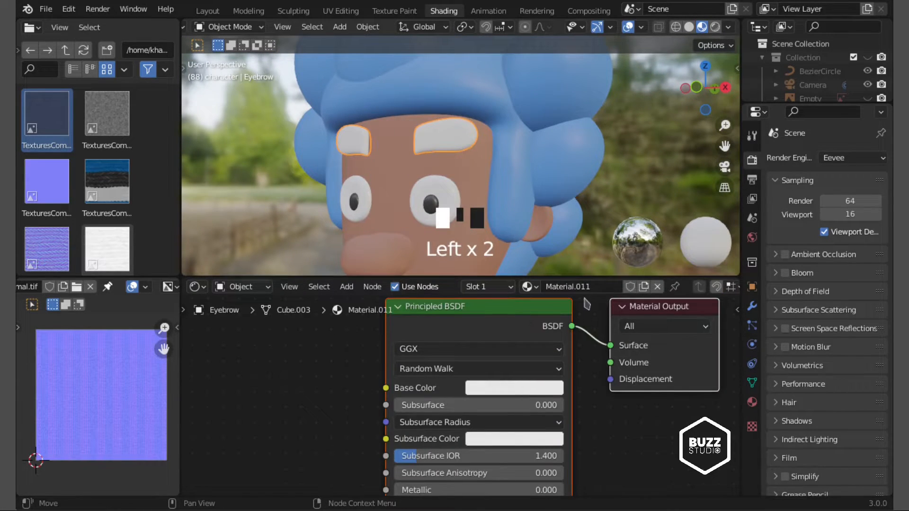
{"action": "left_click", "coordinate": [658, 287]}
{"action": "left_click", "coordinate": [527, 286]}
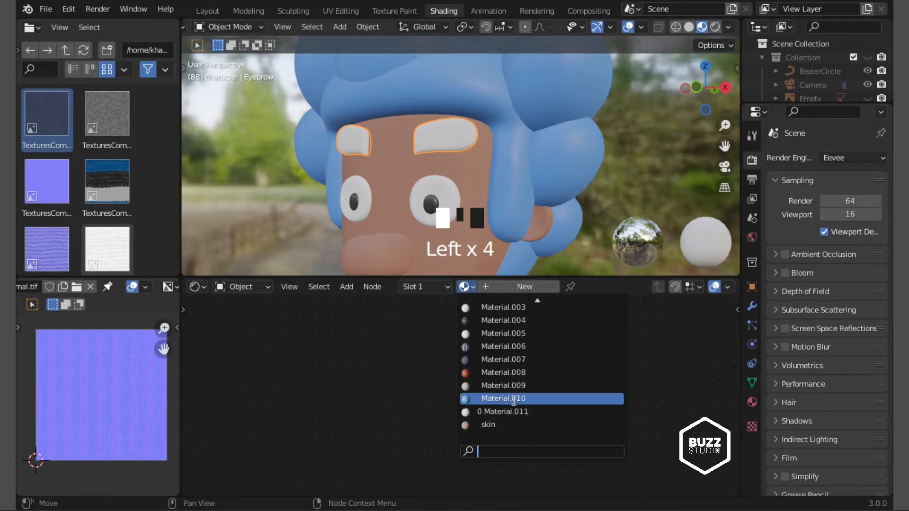
{"action": "left_click", "coordinate": [535, 402]}
Step: Examine the character in Rendered shading and from the front in Material Preview
{"action": "mouse_move", "coordinate": [440, 176]}
{"action": "middle_mouse_down"}
{"action": "mouse_move", "coordinate": [379, 185]}
{"action": "mouse_move", "coordinate": [450, 164]}
{"action": "middle_mouse_up"}
{"action": "key", "text": "KP_1"}
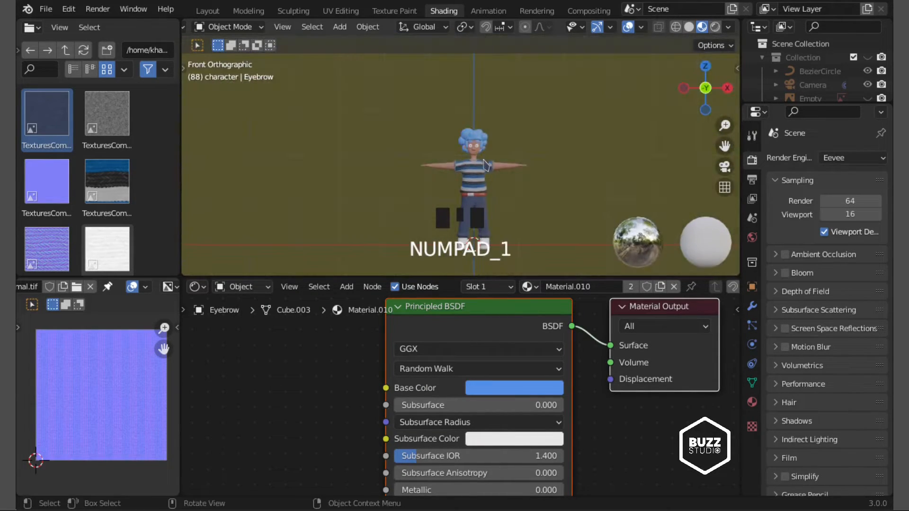
{"action": "left_click", "coordinate": [715, 27]}
{"action": "scroll", "coordinate": [583, 143], "scroll_direction": "up", "scroll_amount": 3}
{"action": "middle_click_drag", "start_coordinate": [582, 142], "coordinate": [602, 145]}
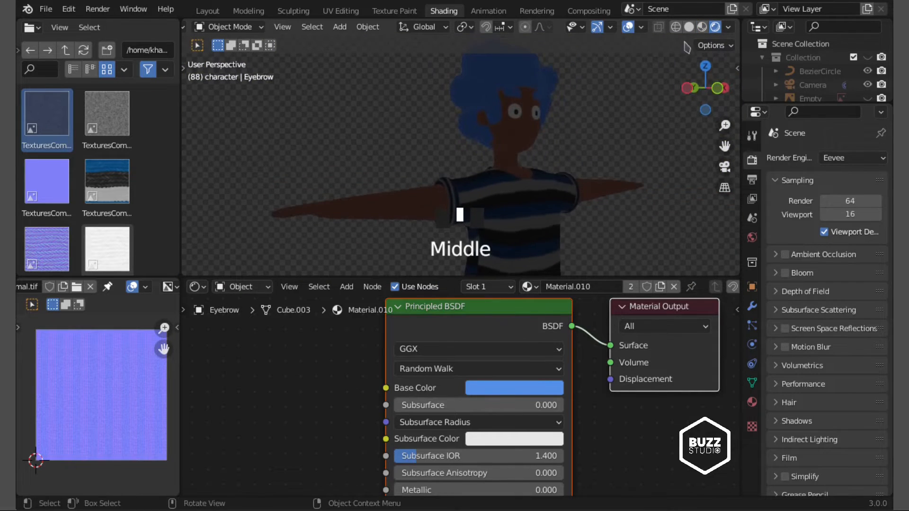
{"action": "left_click", "coordinate": [702, 27]}
{"action": "key", "text": "KP_1"}
{"action": "scroll", "coordinate": [482, 171], "scroll_direction": "up", "scroll_amount": 3}
{"action": "middle_click_drag", "start_coordinate": [481, 170], "coordinate": [482, 141], "text": "shift"}
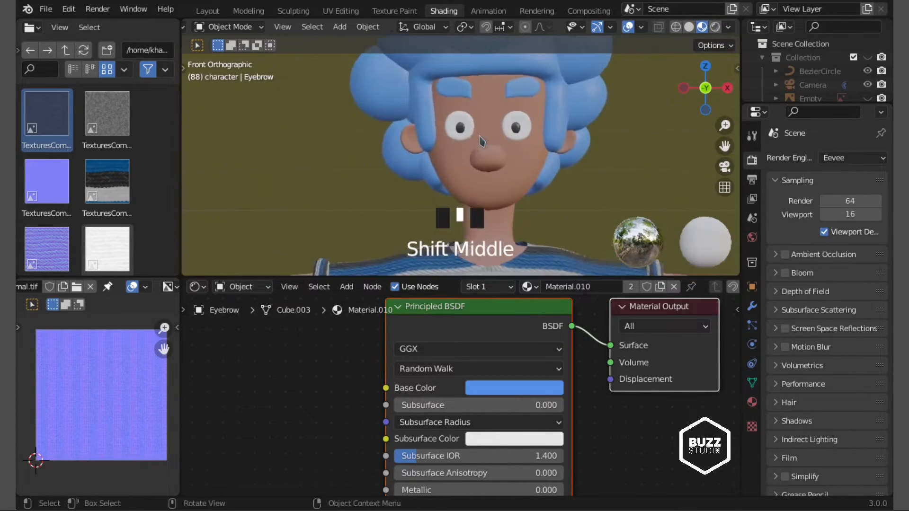
{"action": "scroll", "coordinate": [481, 141], "scroll_direction": "down", "scroll_amount": 2}
{"action": "middle_click_drag", "start_coordinate": [505, 156], "coordinate": [505, 63], "text": "shift"}
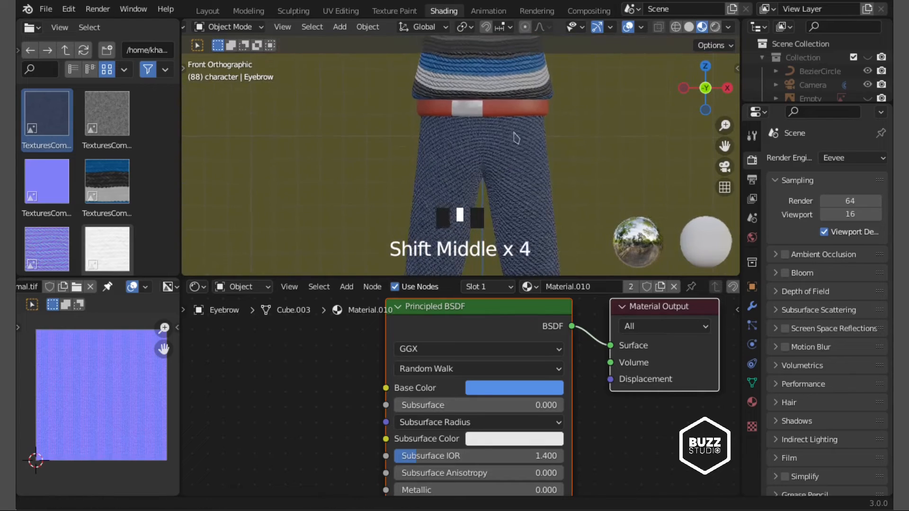
Step: Select the shoes and apply their Subdivision modifier
{"action": "middle_click_drag", "start_coordinate": [516, 137], "coordinate": [513, 62], "text": "shift"}
{"action": "middle_click_drag", "start_coordinate": [520, 203], "coordinate": [519, 142], "text": "shift"}
{"action": "scroll", "coordinate": [520, 142], "scroll_direction": "up", "scroll_amount": 2}
{"action": "middle_click_drag", "start_coordinate": [561, 186], "coordinate": [474, 152], "text": "shift"}
{"action": "left_click", "coordinate": [539, 187]}
{"action": "key", "text": "Tab"}
{"action": "middle_click_drag", "start_coordinate": [474, 151], "coordinate": [455, 137], "text": "shift"}
{"action": "key", "text": "Tab"}
{"action": "left_click", "coordinate": [752, 306]}
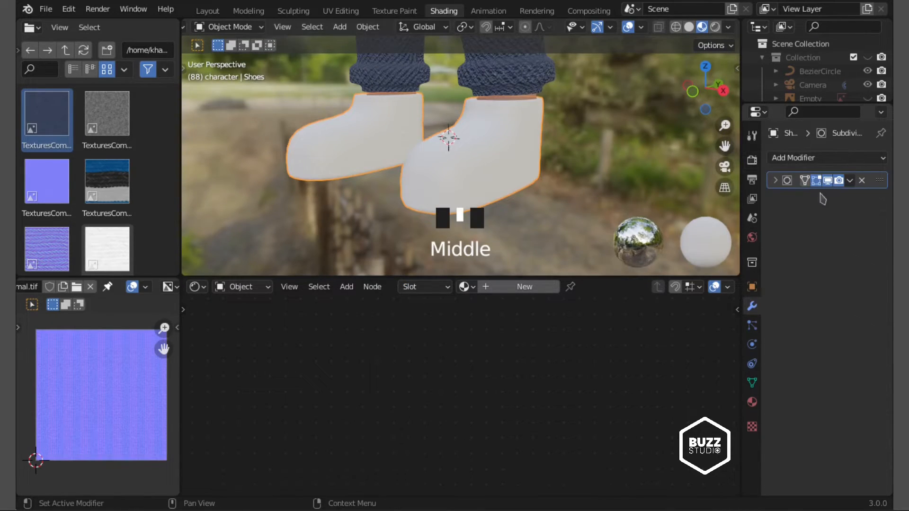
{"action": "left_click", "coordinate": [775, 182]}
{"action": "left_click", "coordinate": [775, 181]}
{"action": "key", "text": "ctrl+a"}
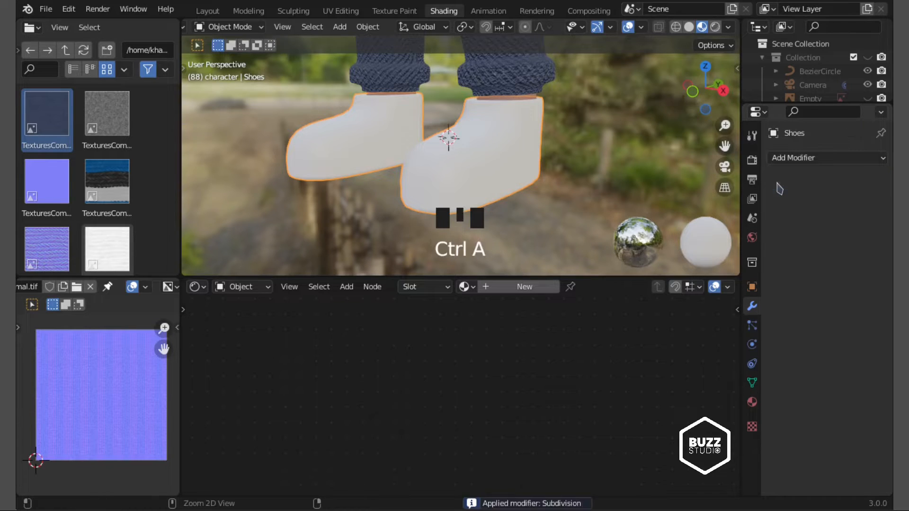
Step: Select the lowest face loops around both shoes in Edit Mode
{"action": "key", "text": "Tab"}
{"action": "mouse_move", "coordinate": [511, 157]}
{"action": "middle_mouse_down"}
{"action": "mouse_move", "coordinate": [520, 161]}
{"action": "mouse_move", "coordinate": [523, 152]}
{"action": "middle_mouse_up"}
{"action": "scroll", "coordinate": [519, 161], "scroll_direction": "up", "scroll_amount": 4}
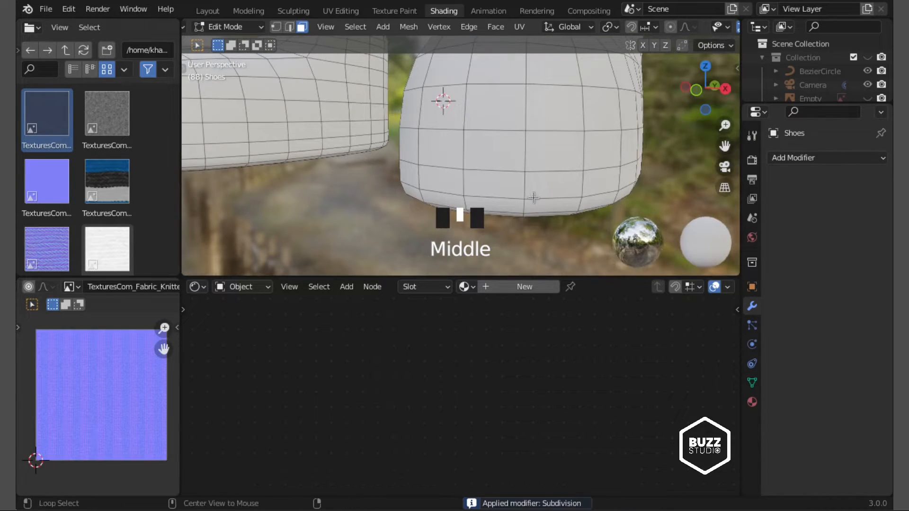
{"action": "left_click", "coordinate": [522, 190], "text": "alt"}
{"action": "left_click", "coordinate": [522, 189], "text": "alt+shift"}
{"action": "middle_click_drag", "start_coordinate": [522, 189], "coordinate": [554, 178], "text": "shift"}
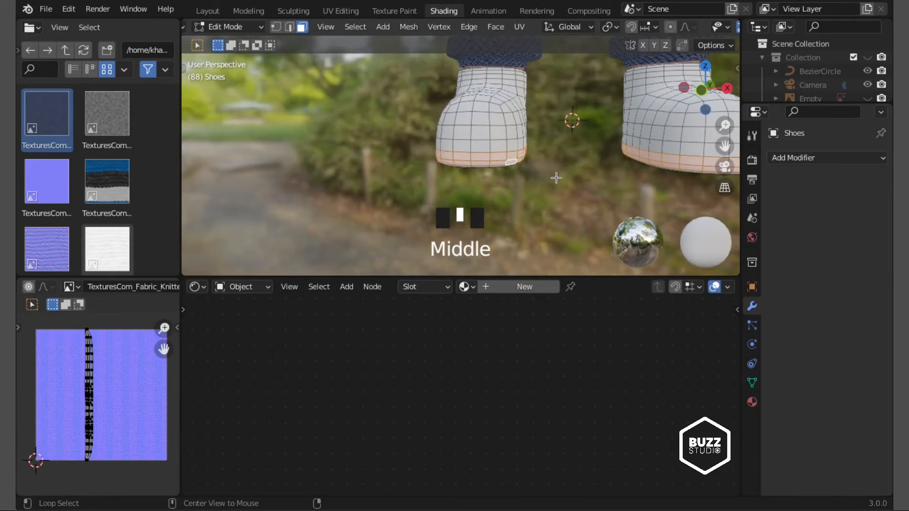
Step: Extrude the selected loops outward along their normals to form protruding shoe soles
{"action": "key", "text": "alt+e"}
{"action": "left_click", "coordinate": [560, 183]}
{"action": "left_click", "coordinate": [556, 155]}
{"action": "scroll", "coordinate": [557, 155], "scroll_direction": "down", "scroll_amount": 3}
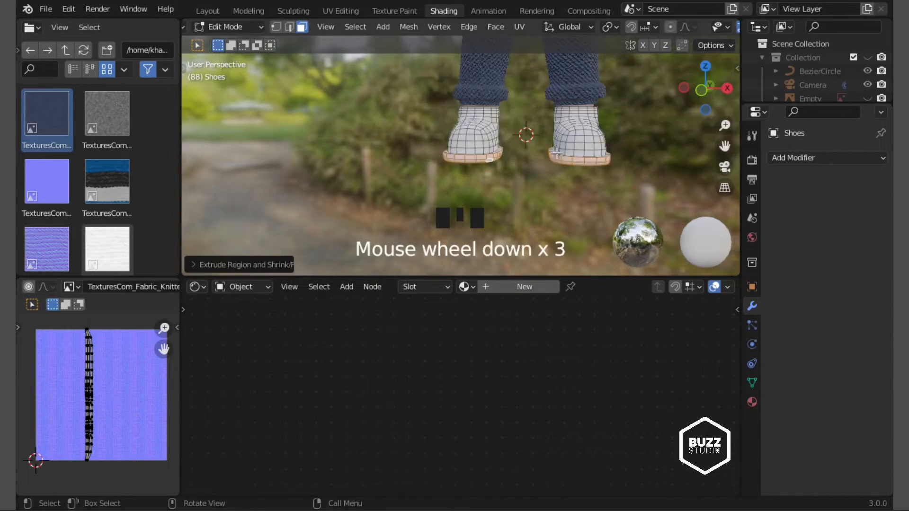
{"action": "scroll", "coordinate": [559, 157], "scroll_direction": "up", "scroll_amount": 3}
{"action": "middle_click_drag", "start_coordinate": [559, 156], "coordinate": [522, 173]}
{"action": "key", "text": "Tab"}
{"action": "key", "text": "Tab"}
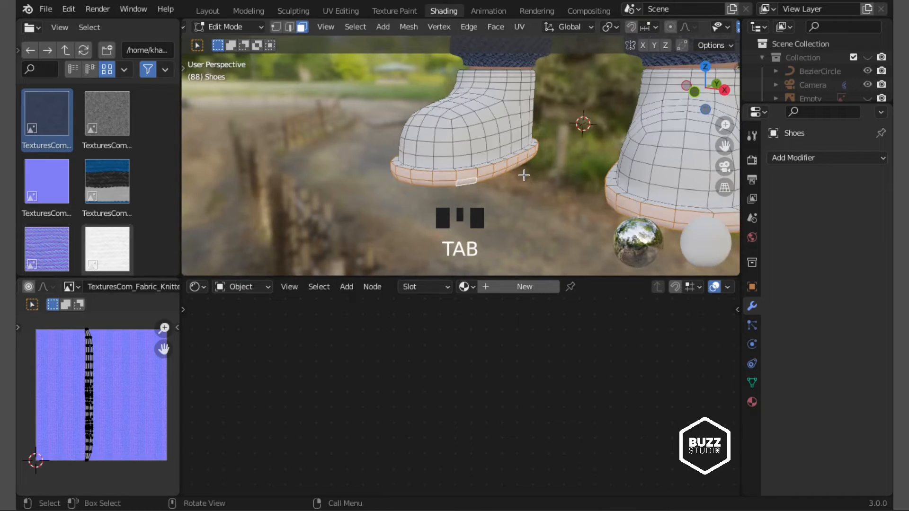
Step: Grow the selection over the whole soles and assign it to a second slot, with a new material in the first slot
{"action": "key", "text": "ctrl+KP_Add"}
{"action": "left_click", "coordinate": [448, 287]}
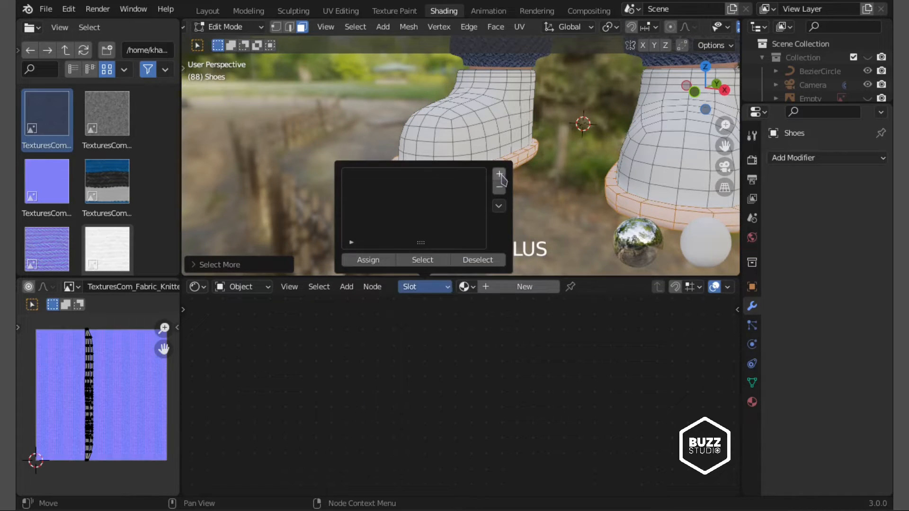
{"action": "left_click", "coordinate": [525, 287]}
{"action": "left_click", "coordinate": [483, 287]}
{"action": "left_click", "coordinate": [563, 176]}
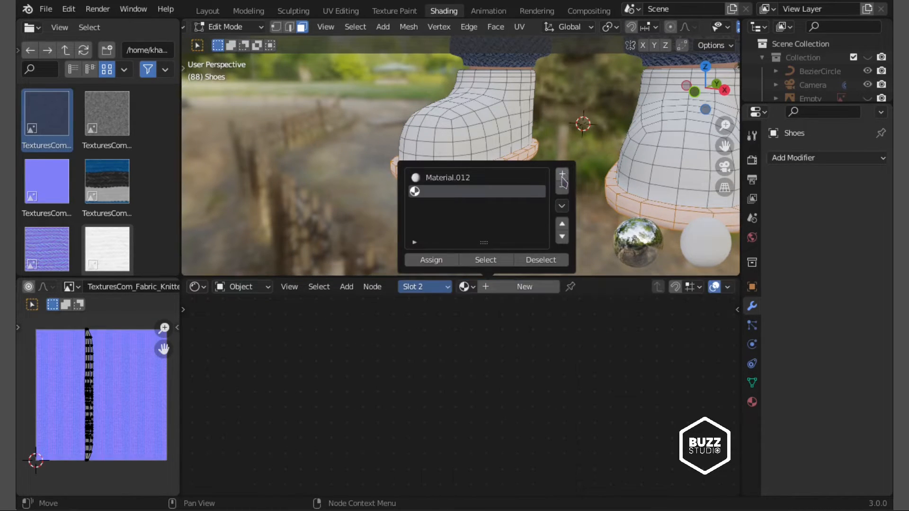
{"action": "left_click", "coordinate": [432, 261]}
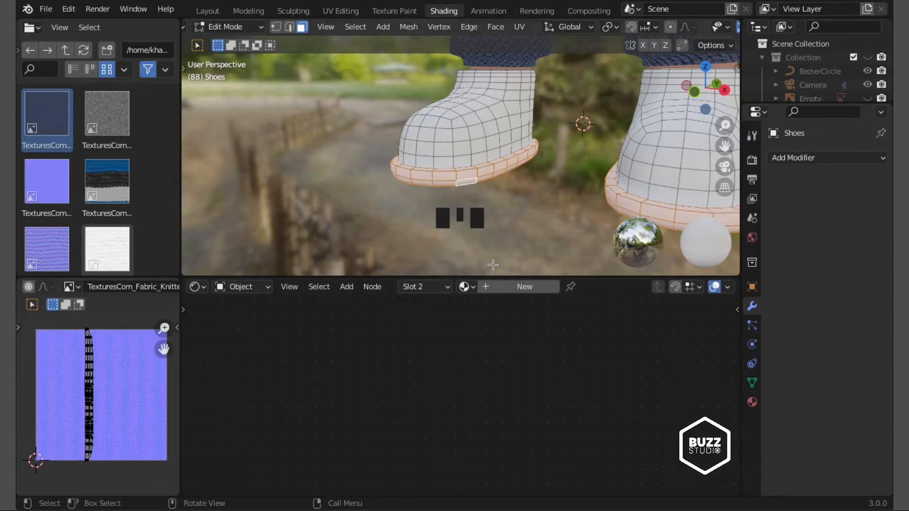
Step: Create a new material in the second slot and set the soles' Base Color to yellow-orange
{"action": "left_click", "coordinate": [525, 287]}
{"action": "left_click", "coordinate": [526, 388]}
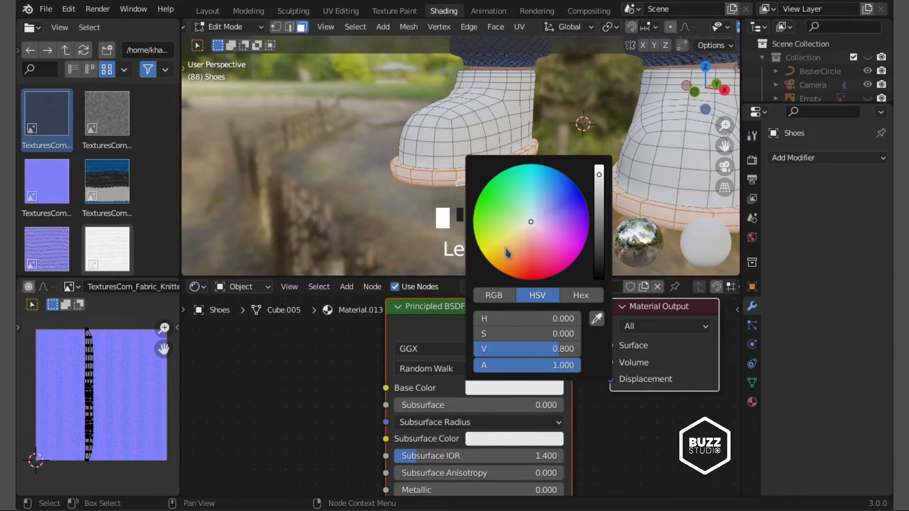
{"action": "left_click_drag", "start_coordinate": [506, 248], "coordinate": [502, 256]}
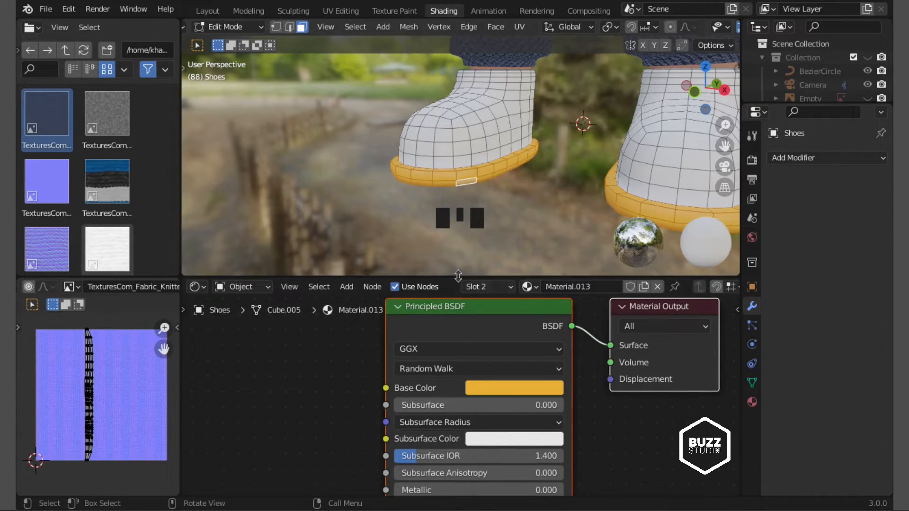
Step: Set the first slot's shoe material to a turquoise-green Base Color with Roughness 0.782
{"action": "left_click", "coordinate": [528, 287]}
{"action": "left_click", "coordinate": [478, 176]}
{"action": "left_click", "coordinate": [514, 388]}
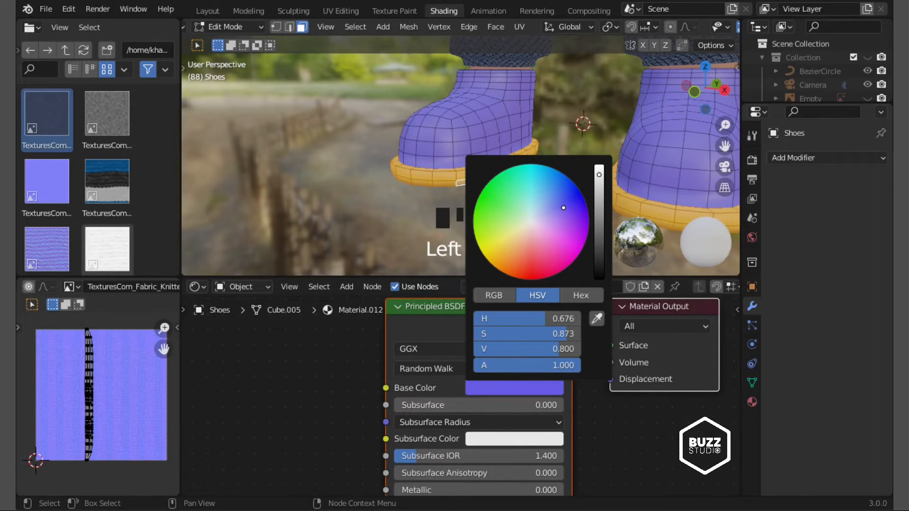
{"action": "mouse_move", "coordinate": [564, 207]}
{"action": "left_mouse_down"}
{"action": "mouse_move", "coordinate": [556, 205]}
{"action": "mouse_move", "coordinate": [542, 255]}
{"action": "mouse_move", "coordinate": [520, 254]}
{"action": "mouse_move", "coordinate": [521, 195]}
{"action": "left_mouse_up"}
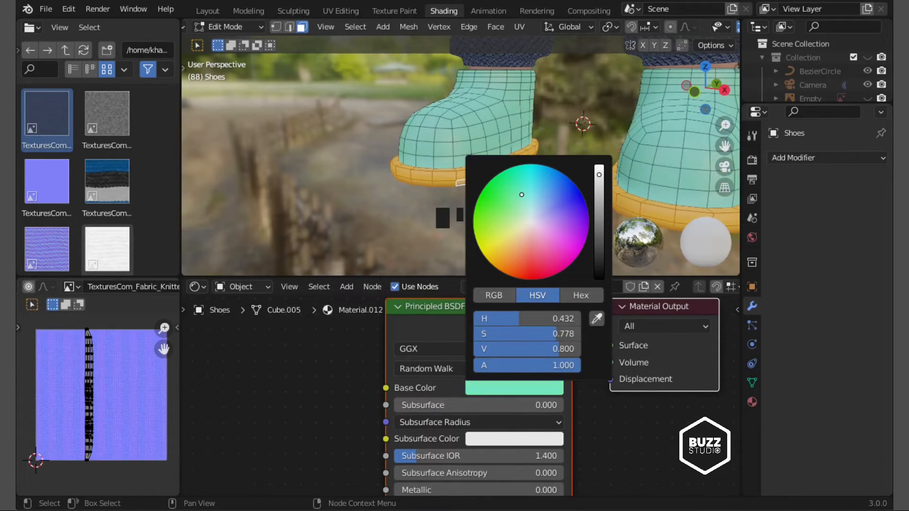
{"action": "middle_click_drag", "start_coordinate": [453, 453], "coordinate": [454, 369]}
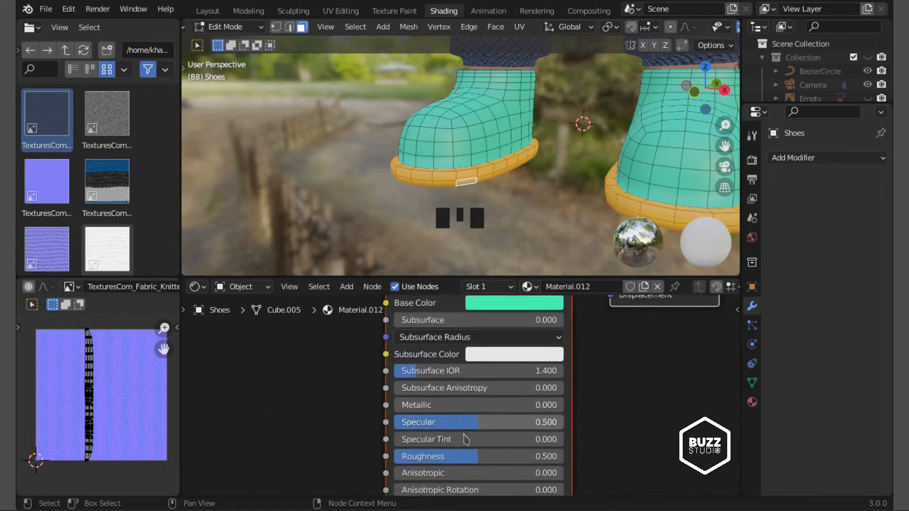
{"action": "middle_click_drag", "start_coordinate": [463, 437], "coordinate": [460, 375]}
{"action": "scroll", "coordinate": [471, 398], "scroll_direction": "up", "scroll_amount": 3}
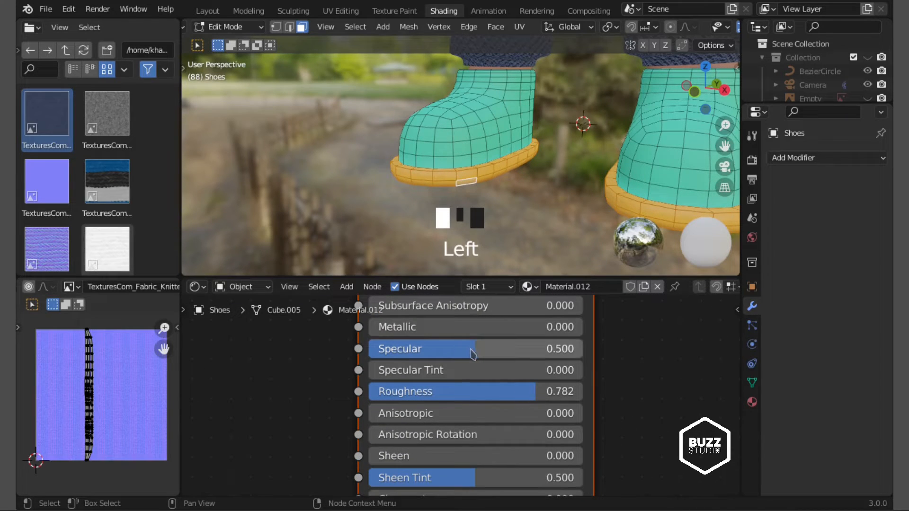
{"action": "scroll", "coordinate": [473, 355], "scroll_direction": "down", "scroll_amount": 2}
Step: Examine the colored shoes together with the rest of the outfit in Object Mode
{"action": "middle_click_drag", "start_coordinate": [521, 156], "coordinate": [458, 137]}
{"action": "key", "text": "Tab"}
{"action": "scroll", "coordinate": [483, 158], "scroll_direction": "up", "scroll_amount": 3}
{"action": "scroll", "coordinate": [483, 158], "scroll_direction": "down", "scroll_amount": 4}
{"action": "scroll", "coordinate": [498, 156], "scroll_direction": "up", "scroll_amount": 3}
{"action": "scroll", "coordinate": [525, 157], "scroll_direction": "up", "scroll_amount": 2}
{"action": "scroll", "coordinate": [457, 166], "scroll_direction": "down", "scroll_amount": 4}
{"action": "scroll", "coordinate": [459, 166], "scroll_direction": "up", "scroll_amount": 4}
{"action": "scroll", "coordinate": [459, 166], "scroll_direction": "down", "scroll_amount": 4}
{"action": "scroll", "coordinate": [462, 165], "scroll_direction": "up", "scroll_amount": 1}
{"action": "scroll", "coordinate": [461, 166], "scroll_direction": "up", "scroll_amount": 2}
{"action": "scroll", "coordinate": [453, 167], "scroll_direction": "up", "scroll_amount": 1}
{"action": "scroll", "coordinate": [454, 173], "scroll_direction": "up", "scroll_amount": 2}
Step: Set the shoe uppers' Base Color to cyan with hue 0.502 and saturation 0.995
{"action": "middle_click_drag", "start_coordinate": [502, 251], "coordinate": [498, 183], "text": "shift"}
{"action": "left_click", "coordinate": [499, 182]}
{"action": "middle_click_drag", "start_coordinate": [505, 339], "coordinate": [507, 390]}
{"action": "left_click", "coordinate": [521, 319]}
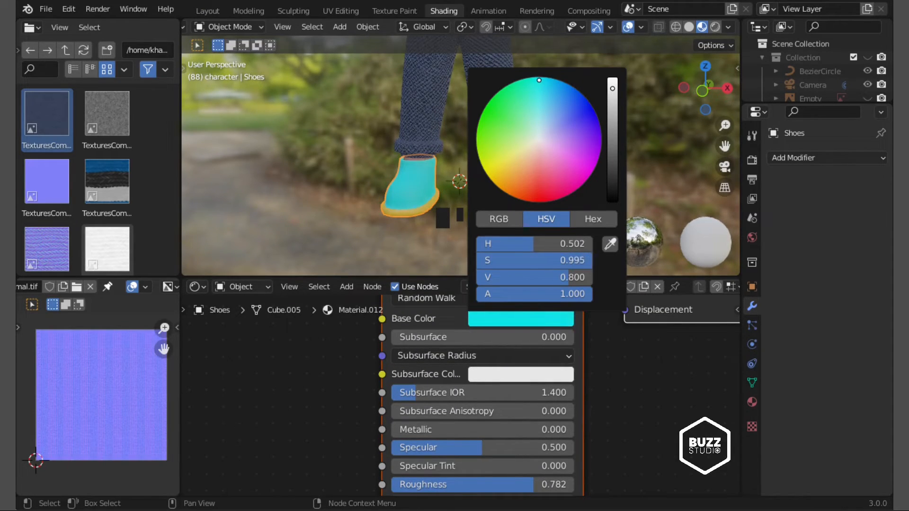
{"action": "scroll", "coordinate": [280, 42], "scroll_direction": "down", "scroll_amount": 6}
{"action": "scroll", "coordinate": [280, 42], "scroll_direction": "up", "scroll_amount": 6}
{"action": "scroll", "coordinate": [280, 42], "scroll_direction": "down", "scroll_amount": 2}
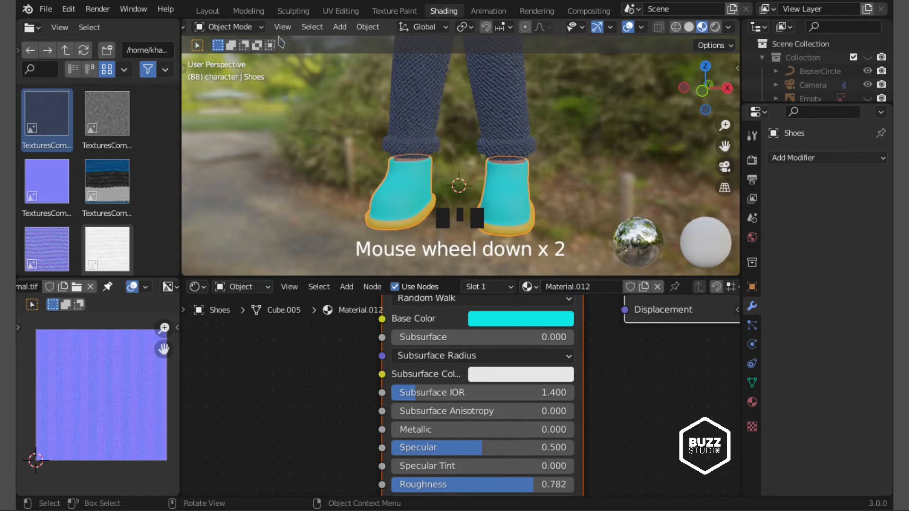
Step: Switch to the Layout workspace and compare the character in Rendered and Material Preview shading, ending in Material Preview
{"action": "left_click", "coordinate": [207, 11]}
{"action": "mouse_move", "coordinate": [405, 186]}
{"action": "middle_mouse_down", "text": "shift"}
{"action": "mouse_move", "coordinate": [467, 248]}
{"action": "mouse_move", "coordinate": [521, 237]}
{"action": "middle_mouse_up", "text": "shift"}
{"action": "left_click", "coordinate": [635, 27]}
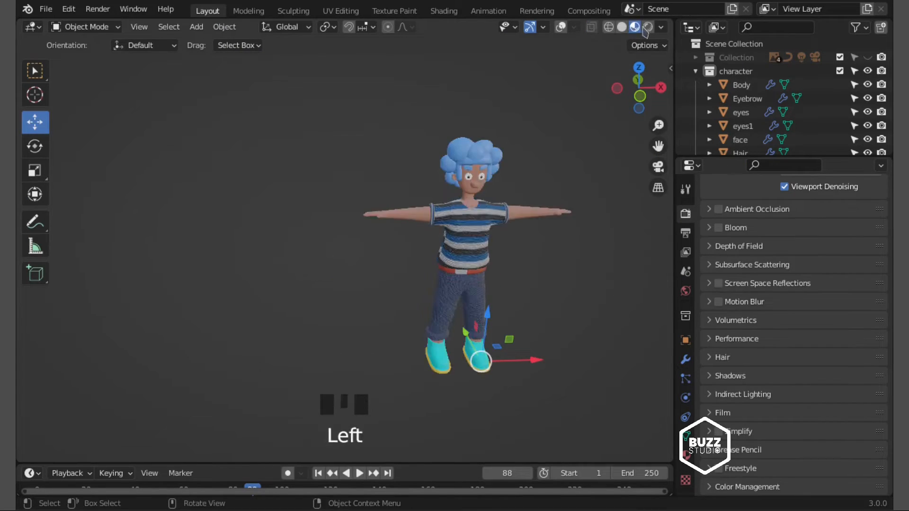
{"action": "left_click", "coordinate": [647, 27]}
{"action": "middle_click_drag", "start_coordinate": [540, 189], "coordinate": [505, 205]}
{"action": "left_click", "coordinate": [635, 27]}
Step: Play the turntable animation of the character through the camera view
{"action": "key", "text": "KP_0"}
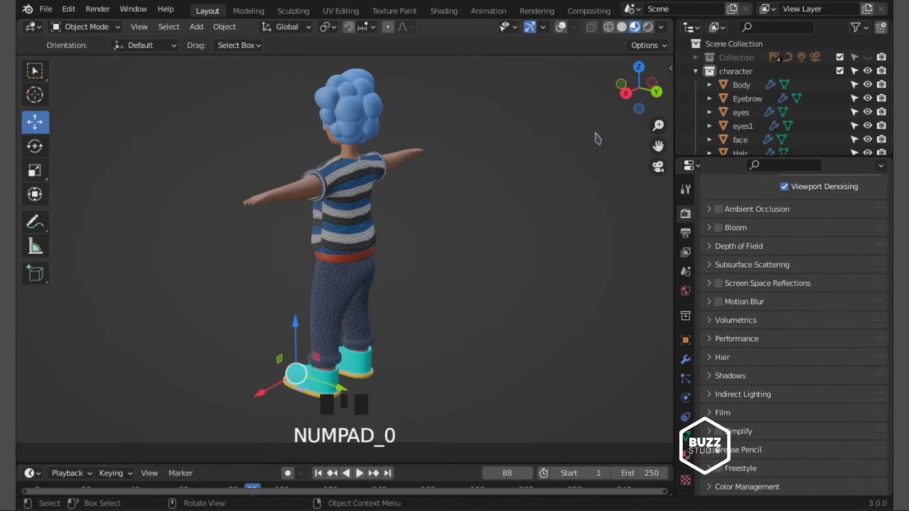
{"action": "key", "text": "space"}
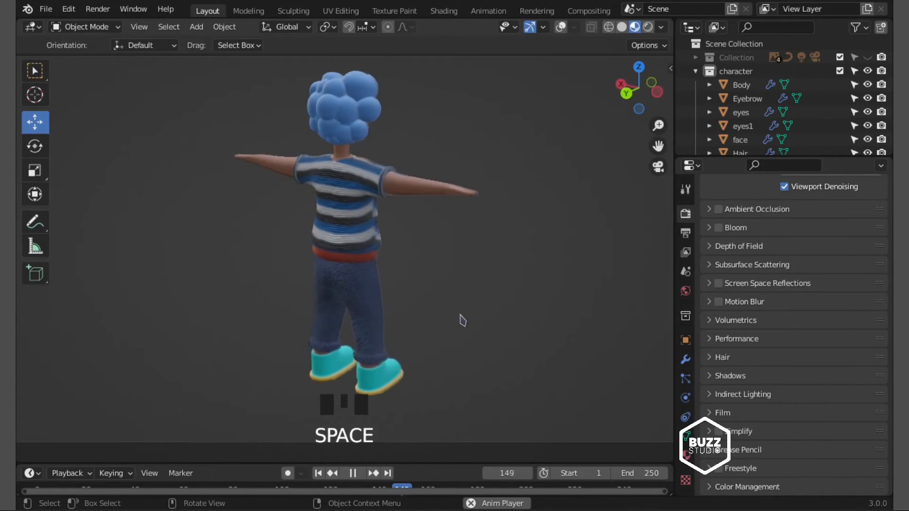
{"action": "middle_click_drag", "start_coordinate": [459, 319], "coordinate": [460, 304]}
{"action": "key", "text": "KP_0"}
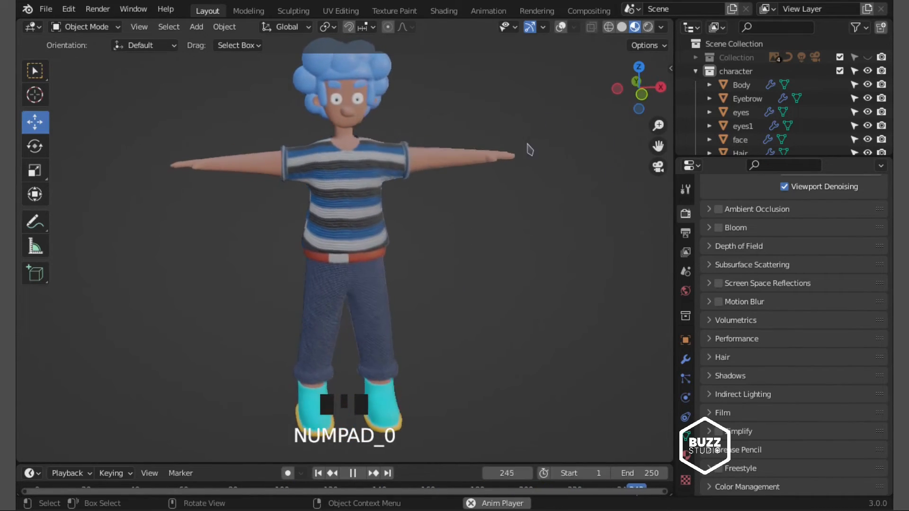
Step: Make the collection named Collection visible and expand its contents
{"action": "scroll", "coordinate": [478, 169], "scroll_direction": "down", "scroll_amount": 1}
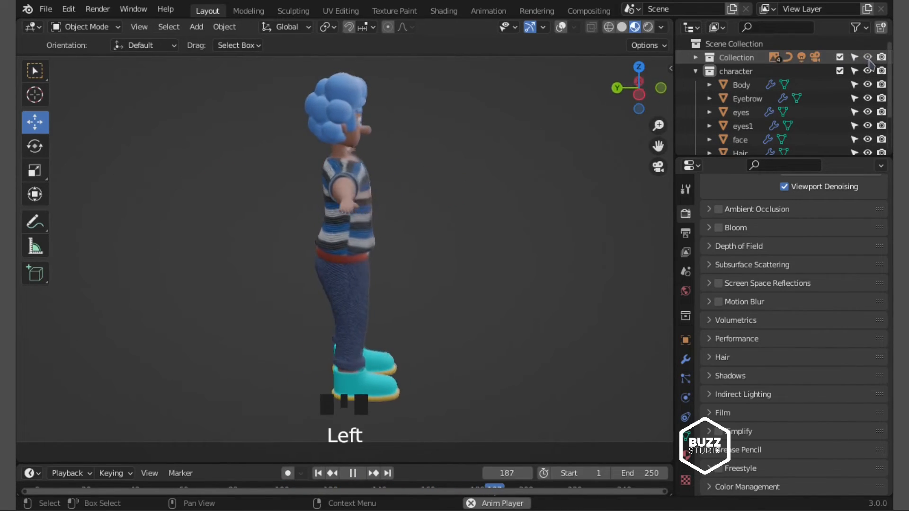
{"action": "left_click", "coordinate": [696, 58]}
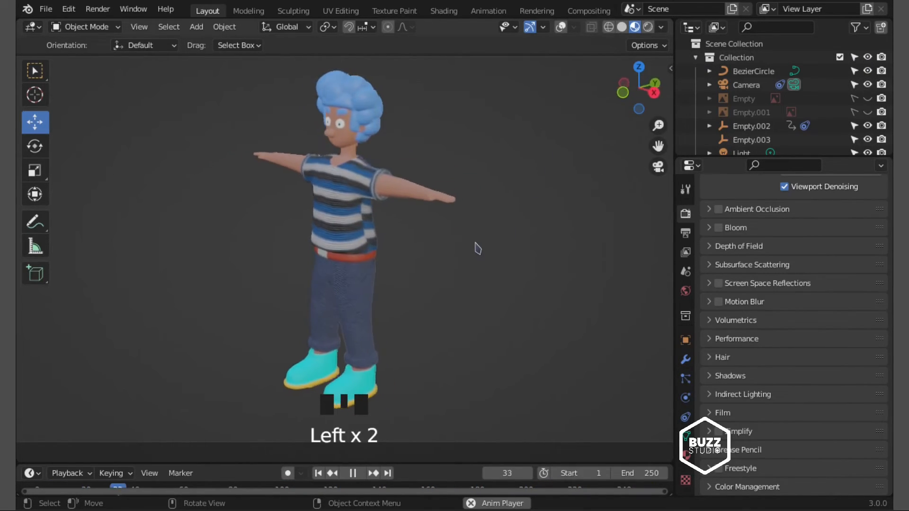